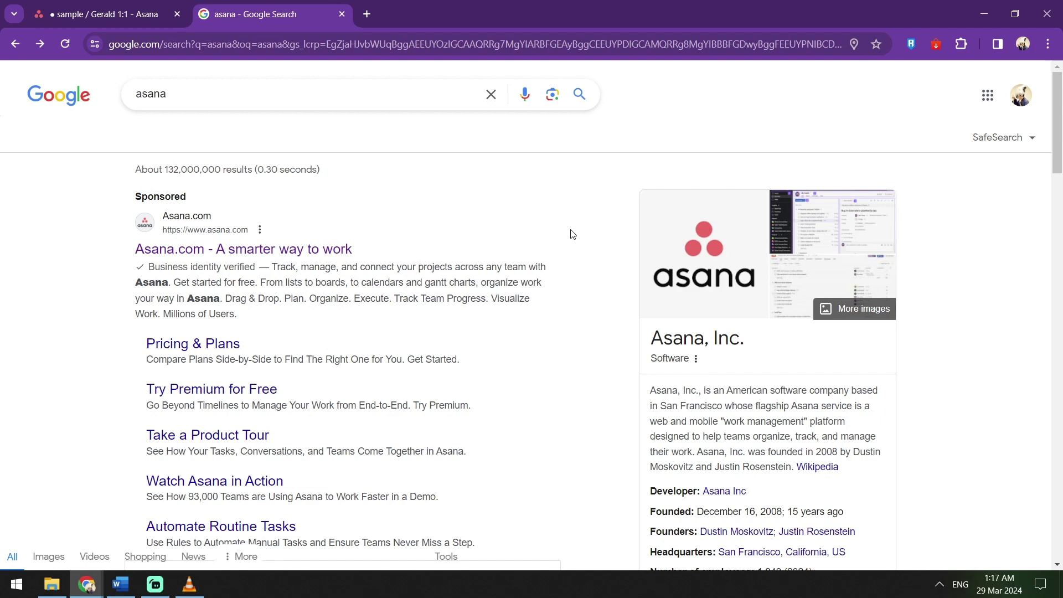
- Open Asana.com from the Google results and load its address in a new incognito window
left_click(188, 243)
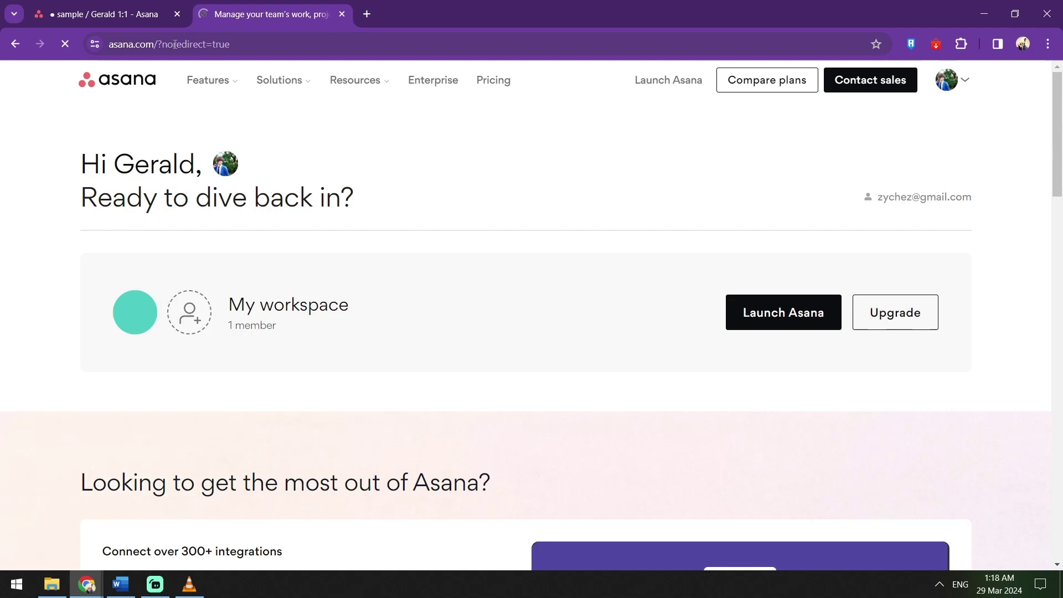
left_click(200, 49)
key("ctrl+c")
left_click(1047, 44)
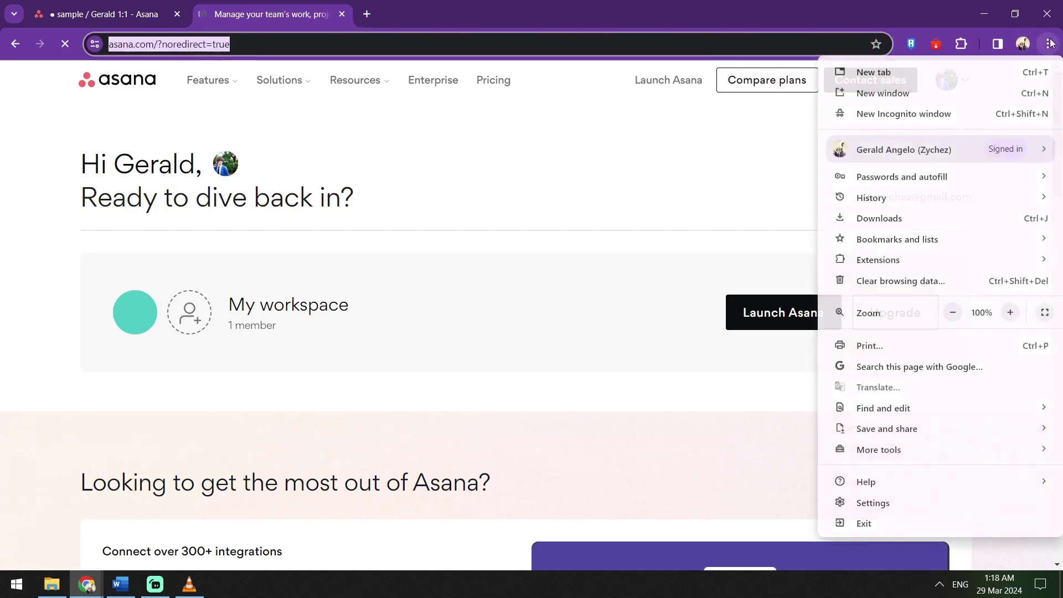
left_click(995, 110)
key("ctrl+v")
key("Return")
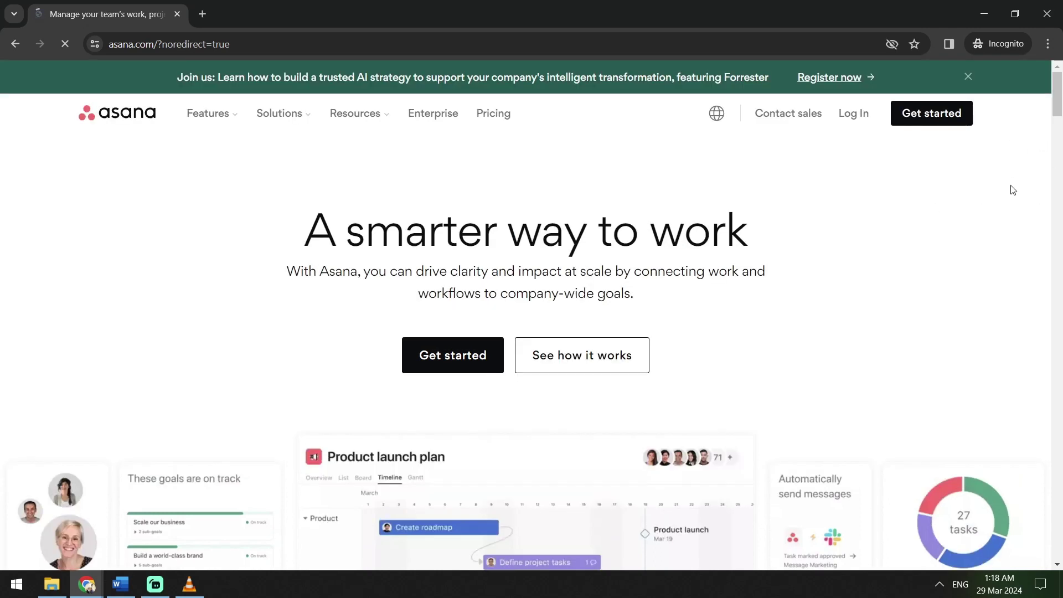
- Scroll down the Asana homepage and dismiss the chat help pop-ups
scroll(1012, 190, "down", 4)
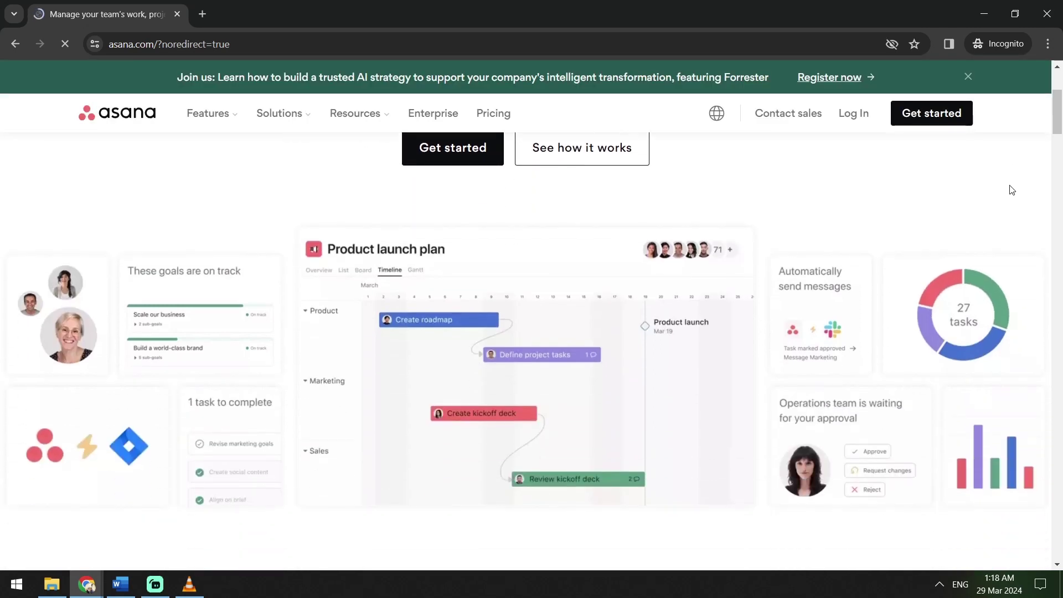
scroll(1003, 193, "down", 1)
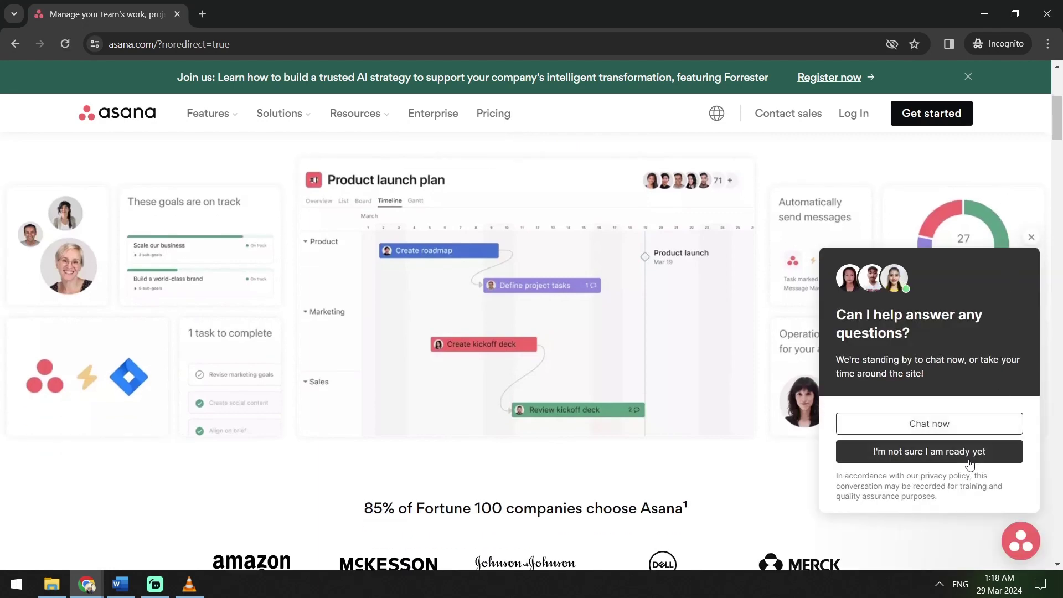
left_click(969, 461)
left_click(1024, 272)
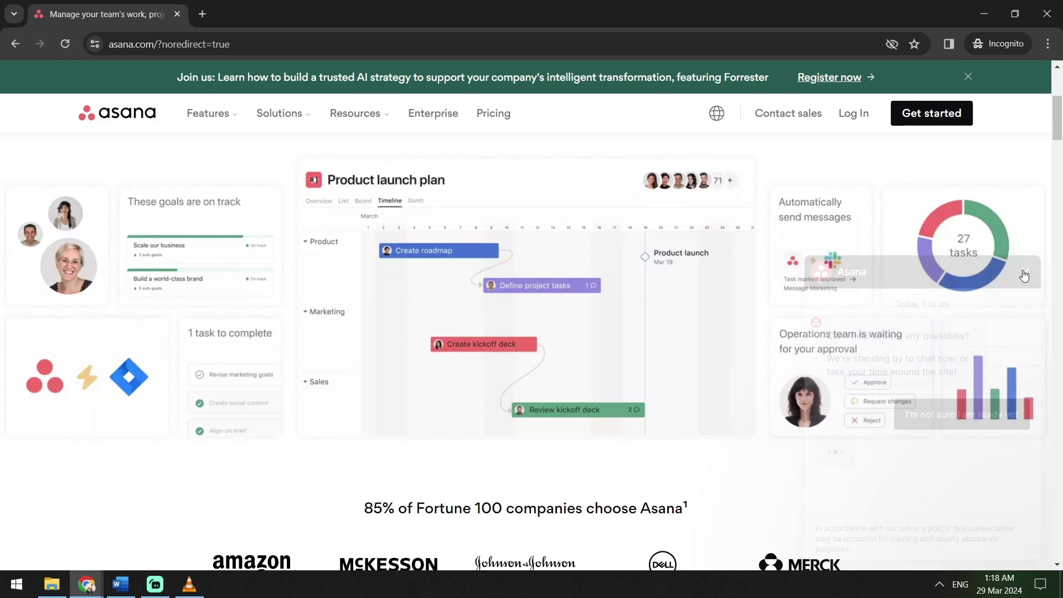
scroll(969, 245, "down", 2)
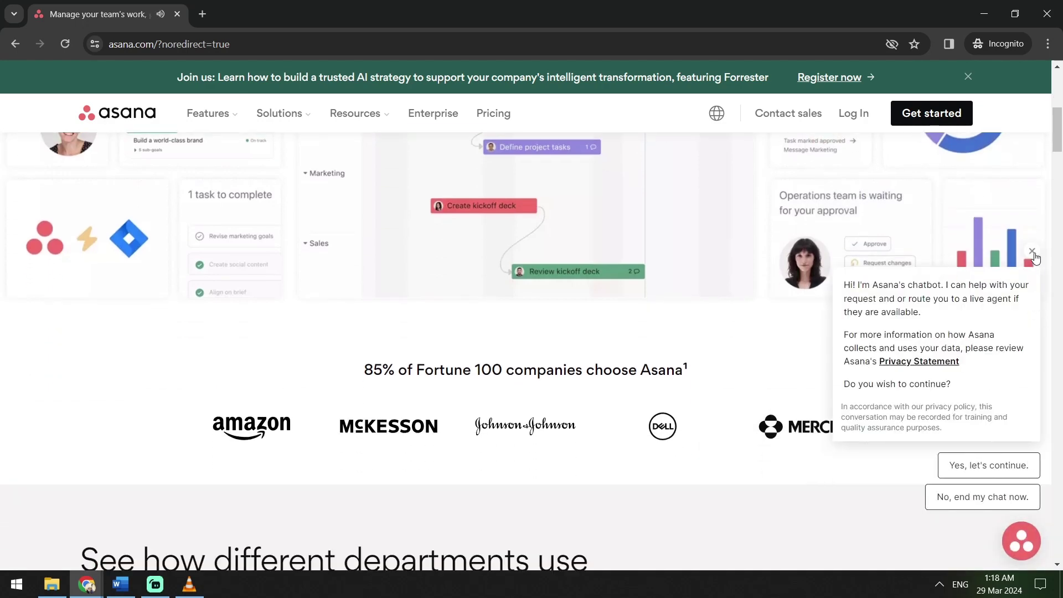
left_click(1033, 253)
scroll(1013, 260, "down", 3)
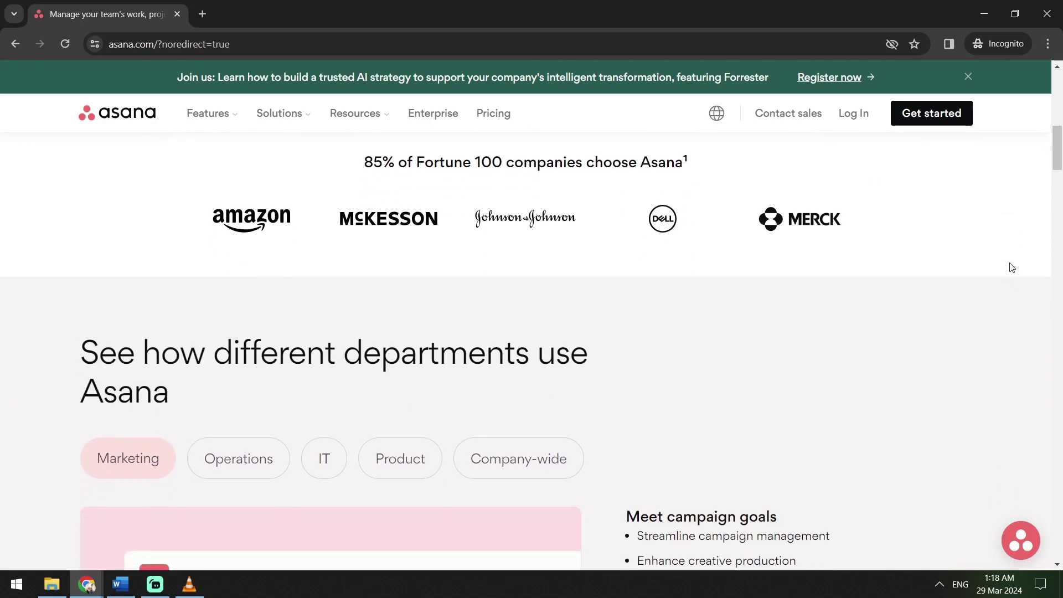
scroll(1012, 267, "down", 5)
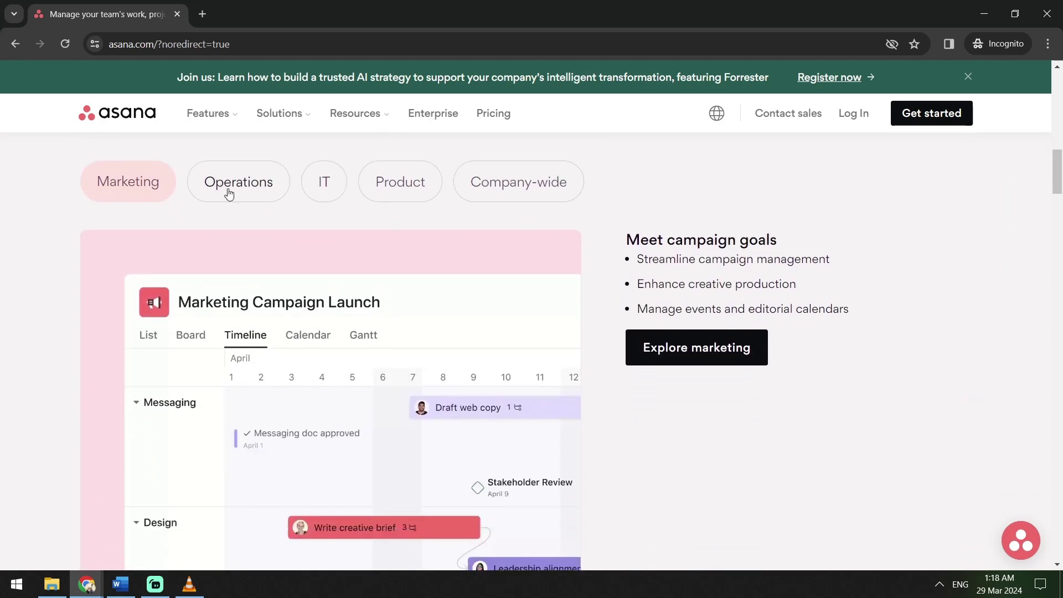
- View the Operations, IT, Product and Company-wide use case examples, then scroll further down
left_click(228, 193)
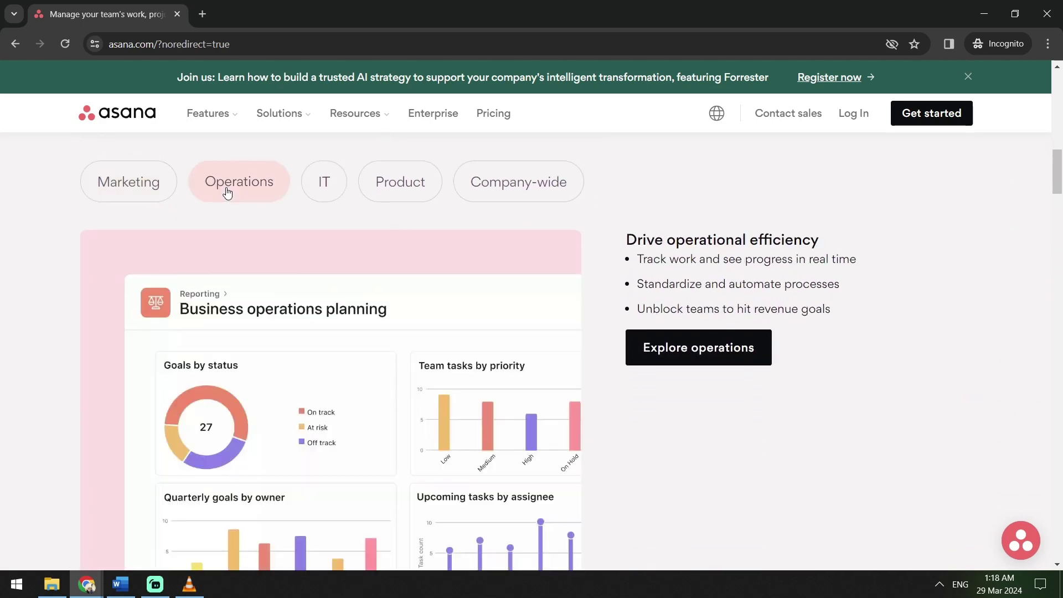
left_click(338, 188)
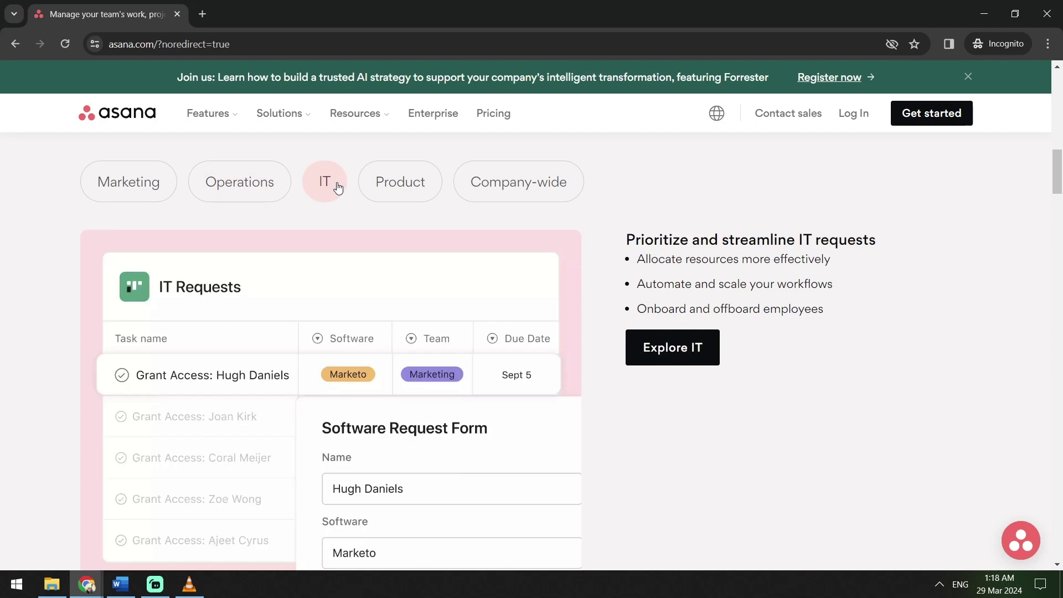
left_click(410, 188)
left_click(534, 189)
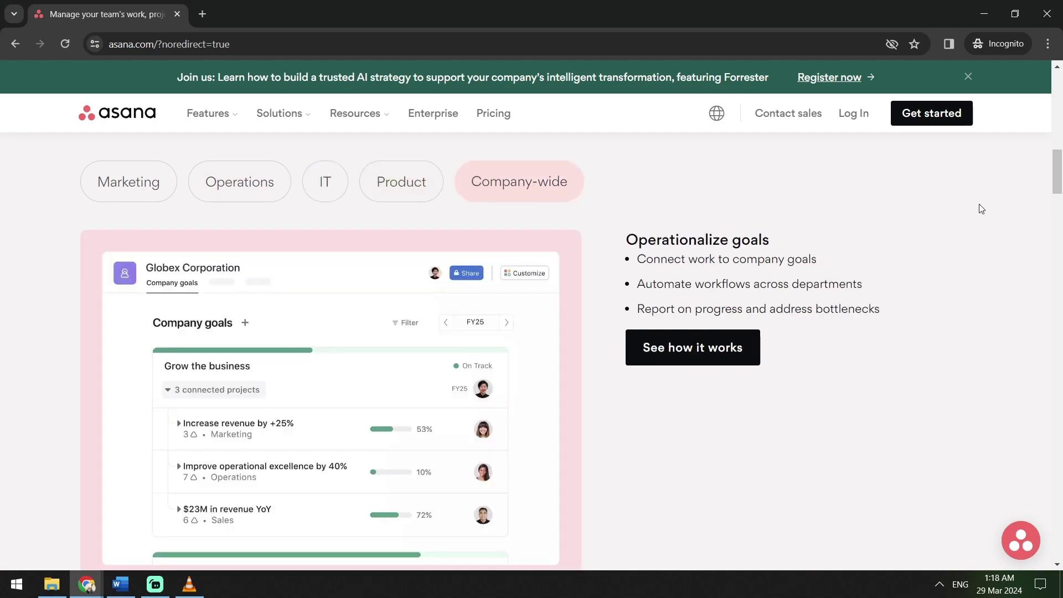
scroll(999, 199, "down", 7)
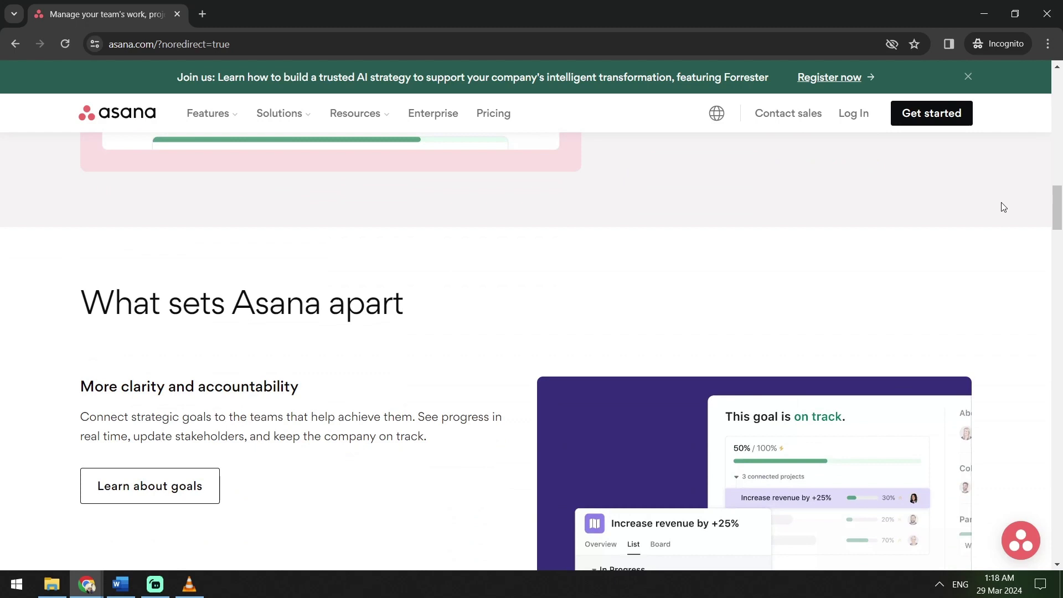
scroll(1003, 208, "down", 2)
scroll(1028, 213, "down", 7)
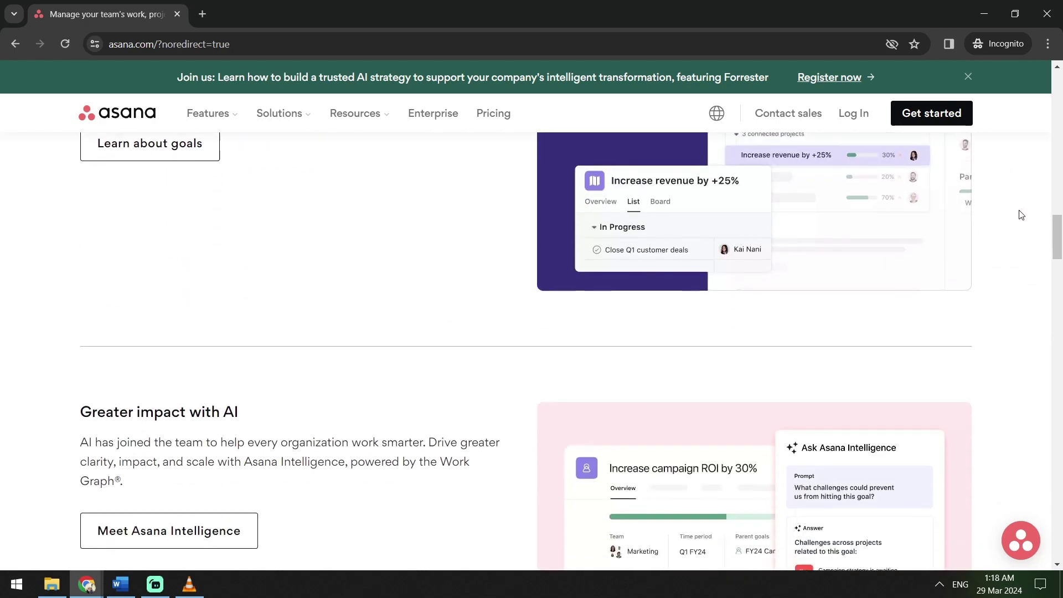
scroll(1022, 222, "down", 6)
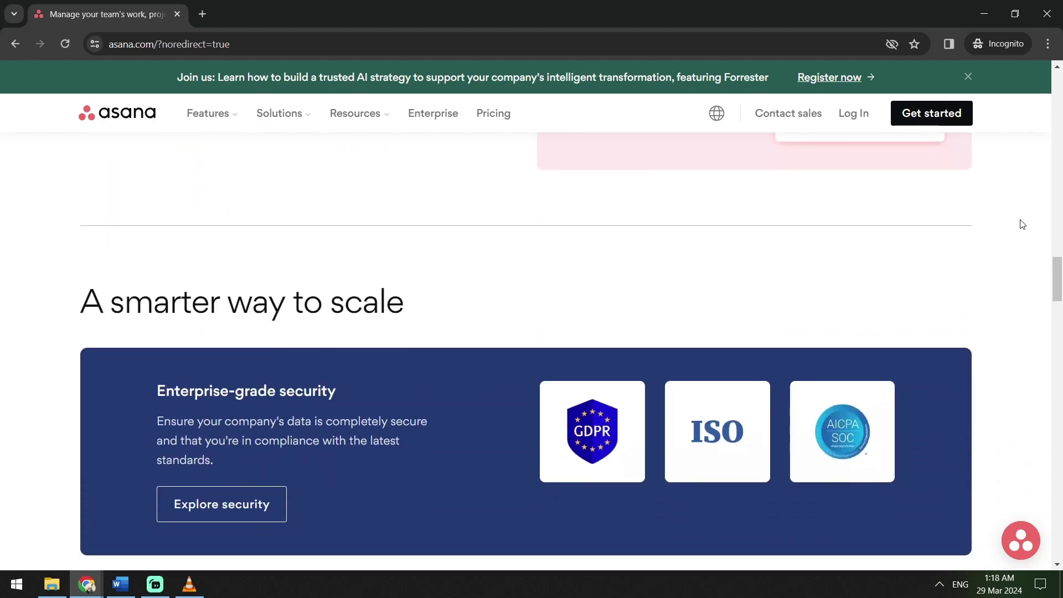
scroll(1024, 231, "down", 10)
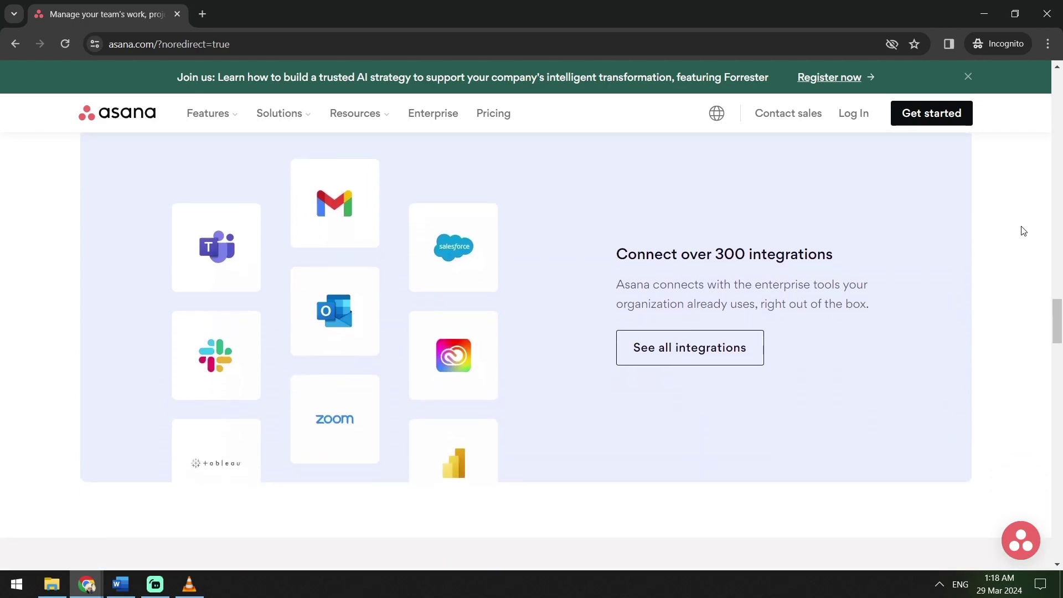
scroll(1023, 231, "down", 5)
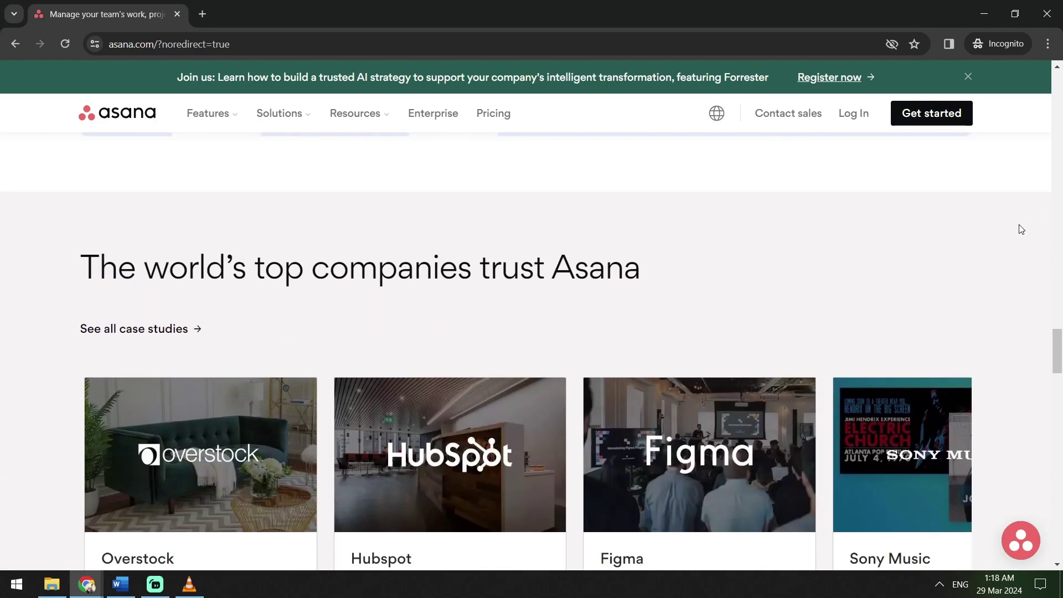
scroll(1021, 230, "down", 2)
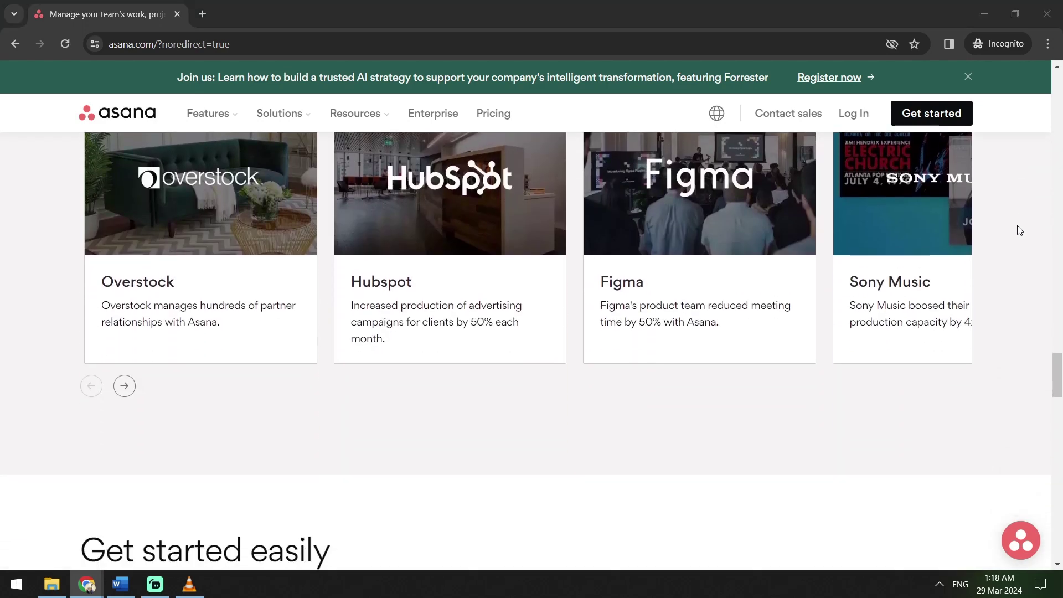
- Glance at the signed-in window, then open the Get started account sign-up page
key("alt+Tab")
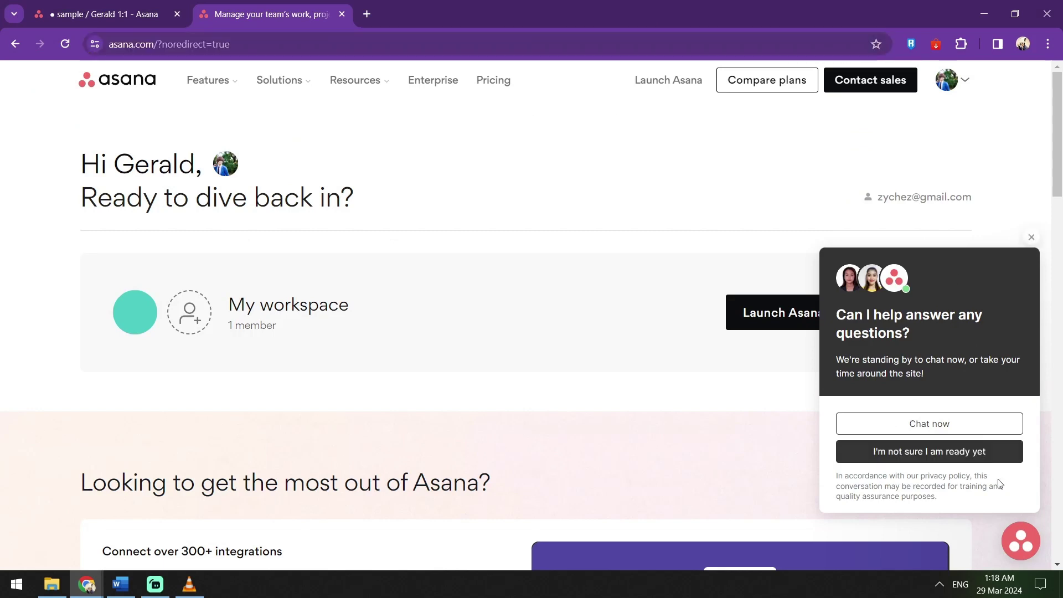
key("alt+Tab")
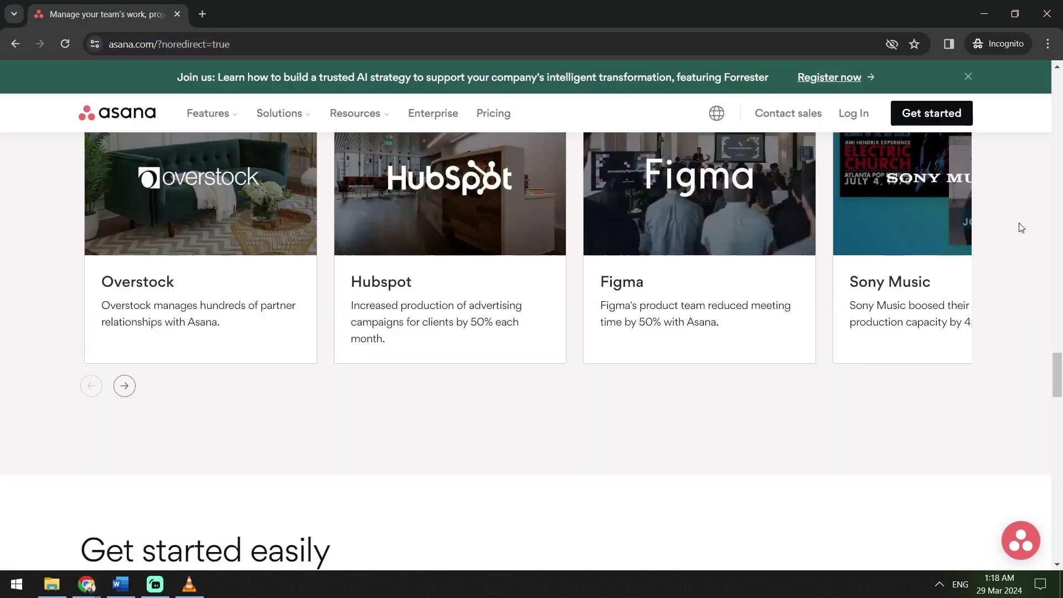
scroll(1021, 228, "down", 5)
scroll(1007, 223, "down", 6)
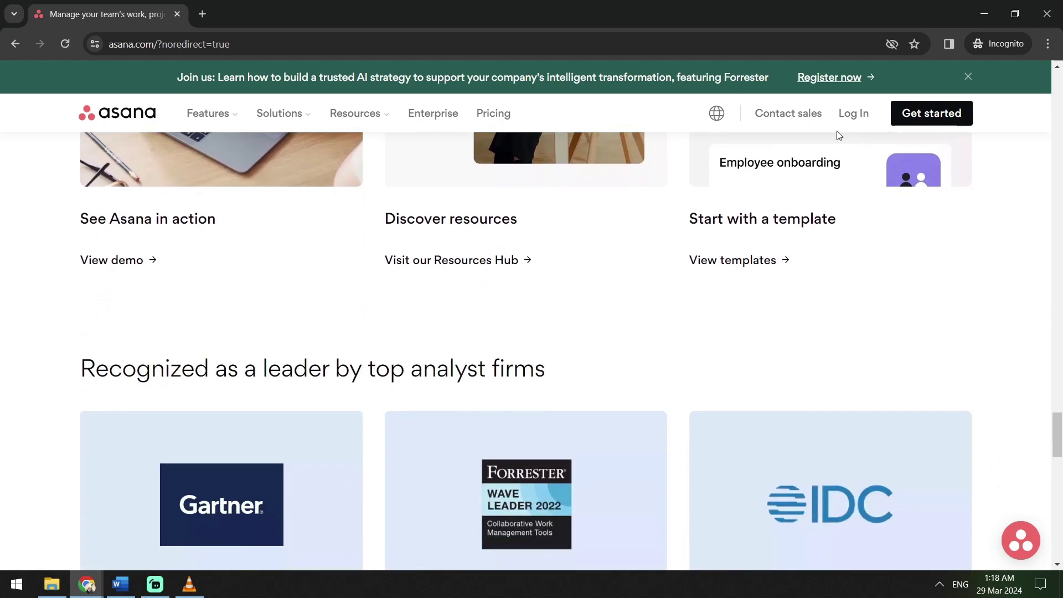
left_click(915, 115)
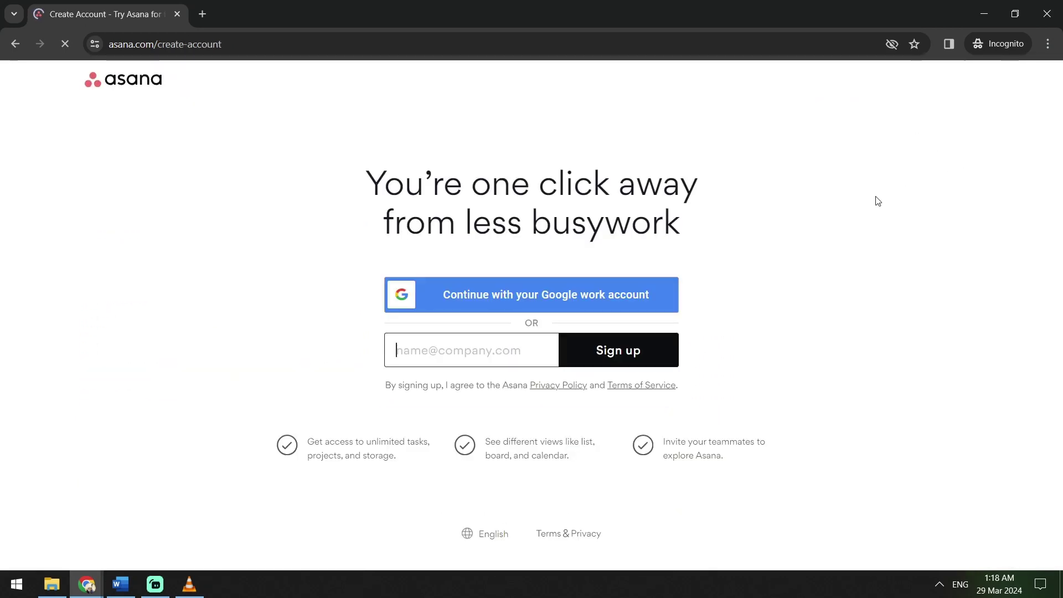
key("alt+Tab")
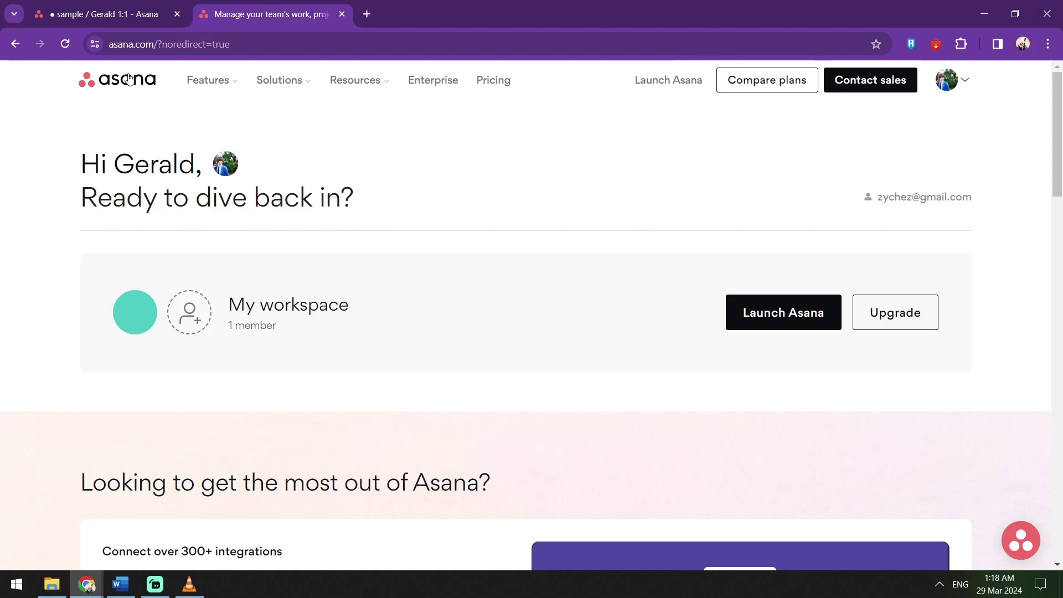
mouse_move(214, 91)
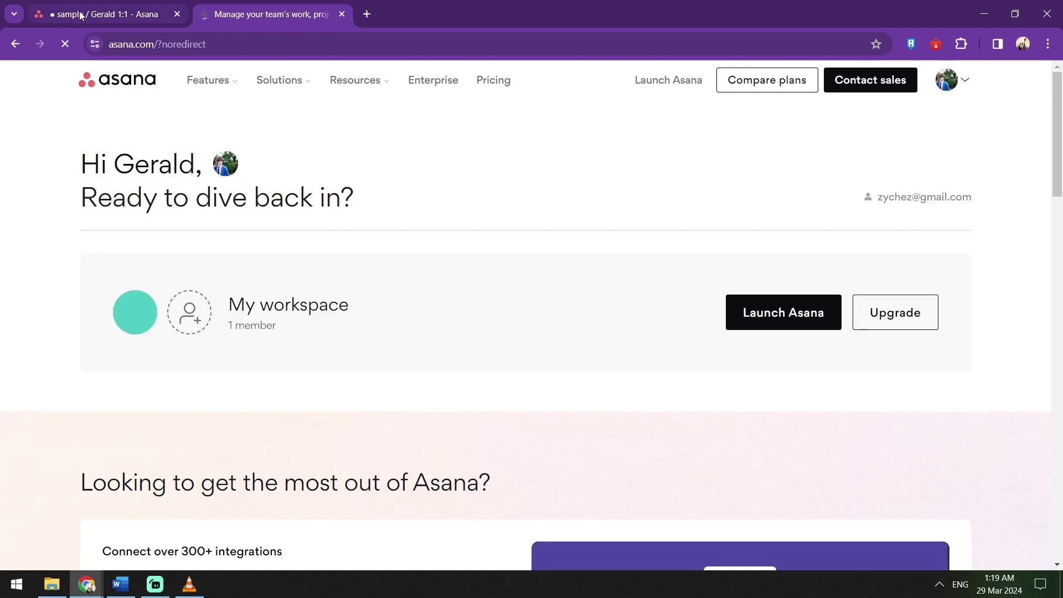
left_click(745, 329)
left_click(105, 16)
scroll(501, 235, "up", 10)
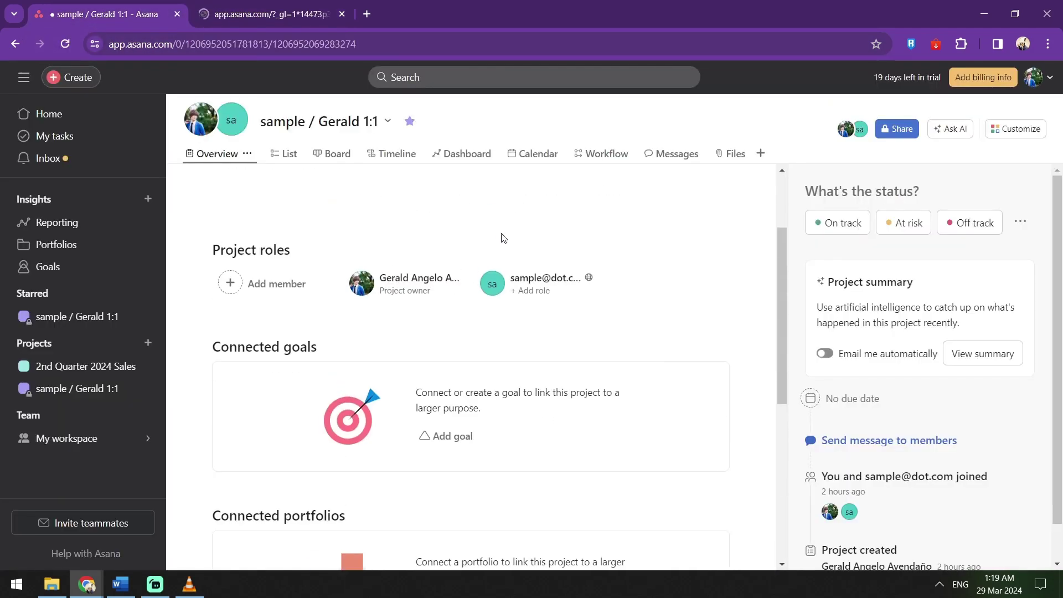
left_click(37, 115)
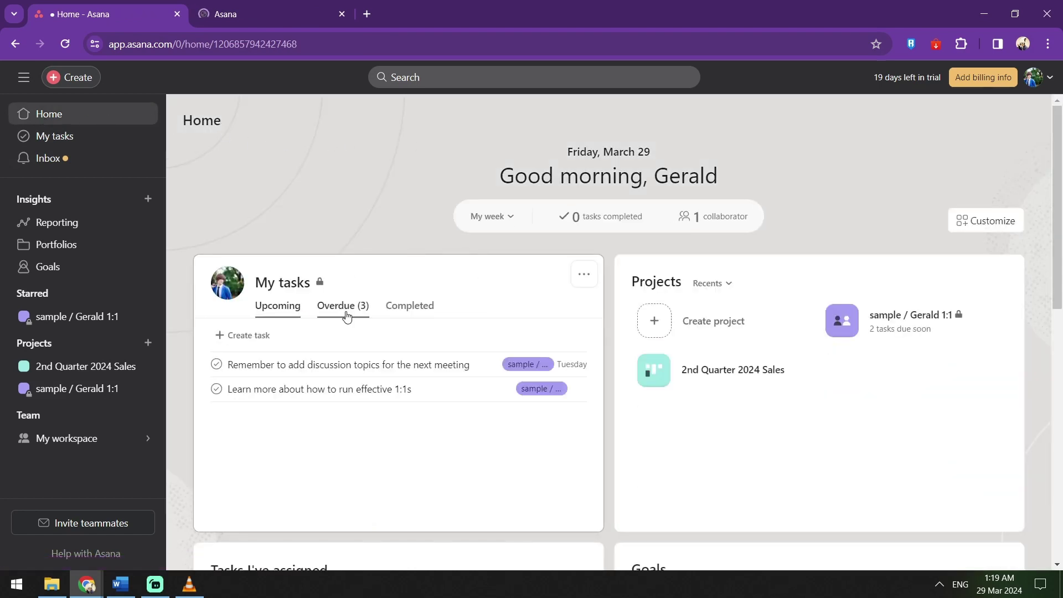
left_click(345, 309)
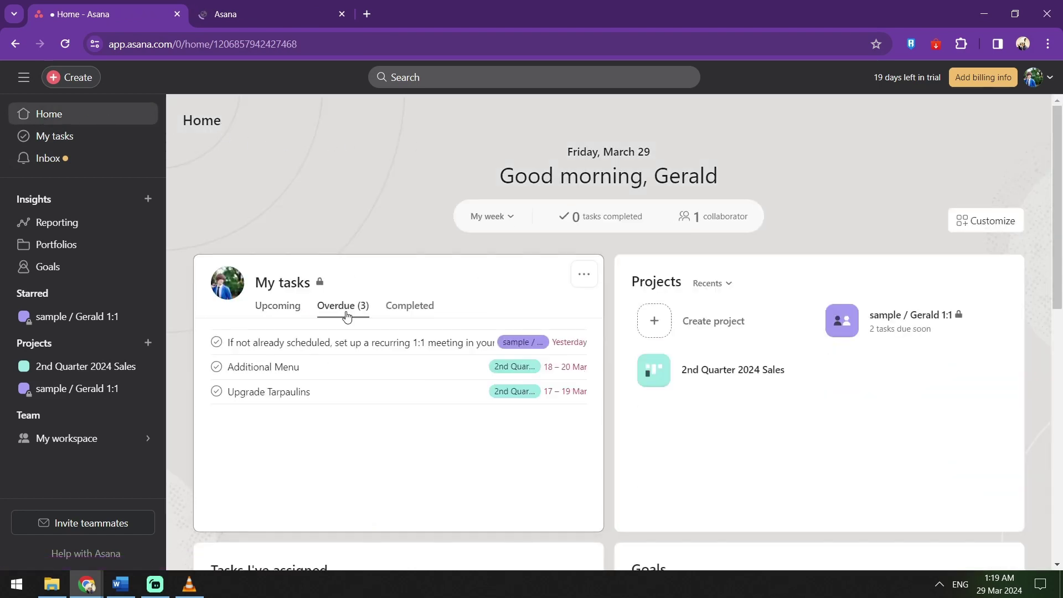
left_click(395, 316)
left_click(390, 283)
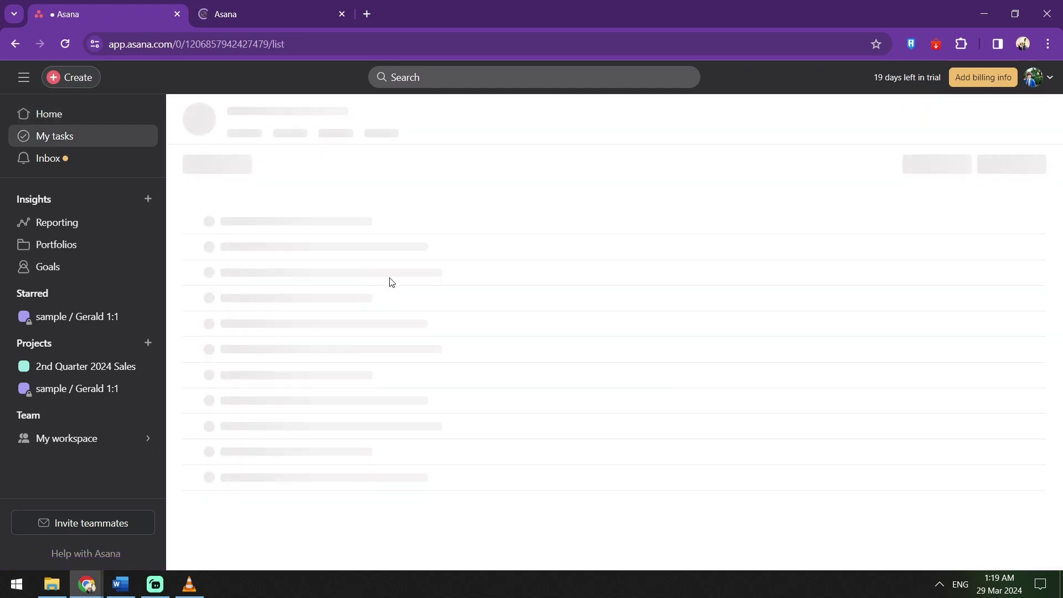
left_click(61, 122)
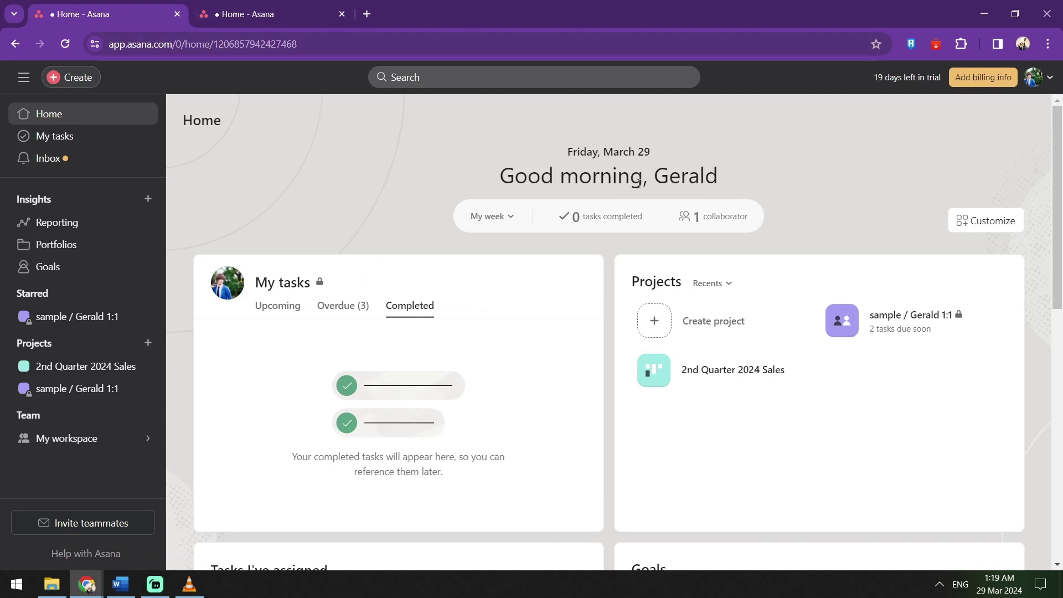
scroll(848, 173, "down", 3)
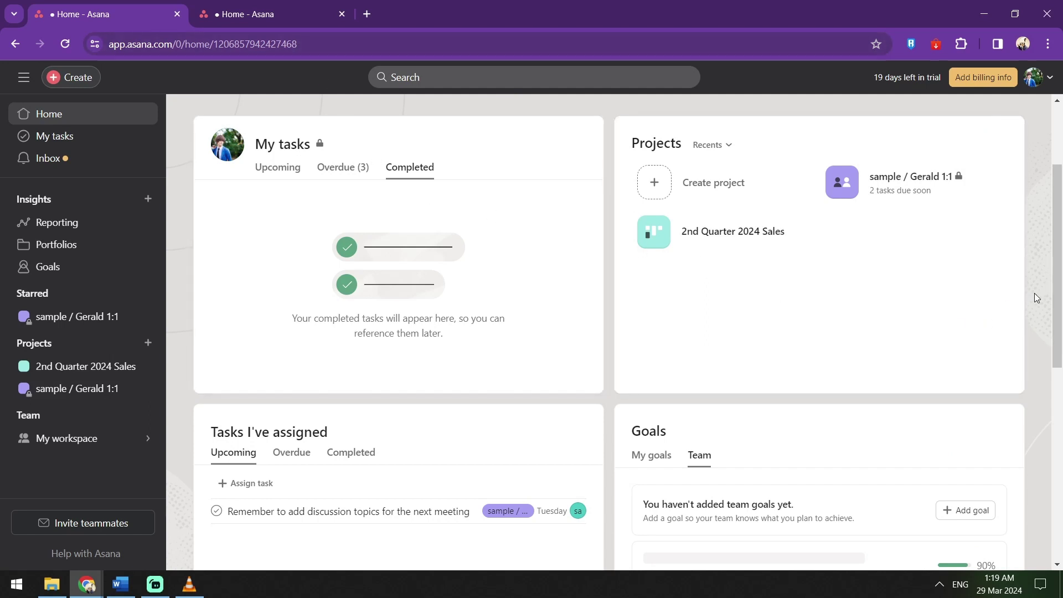
left_click(732, 147)
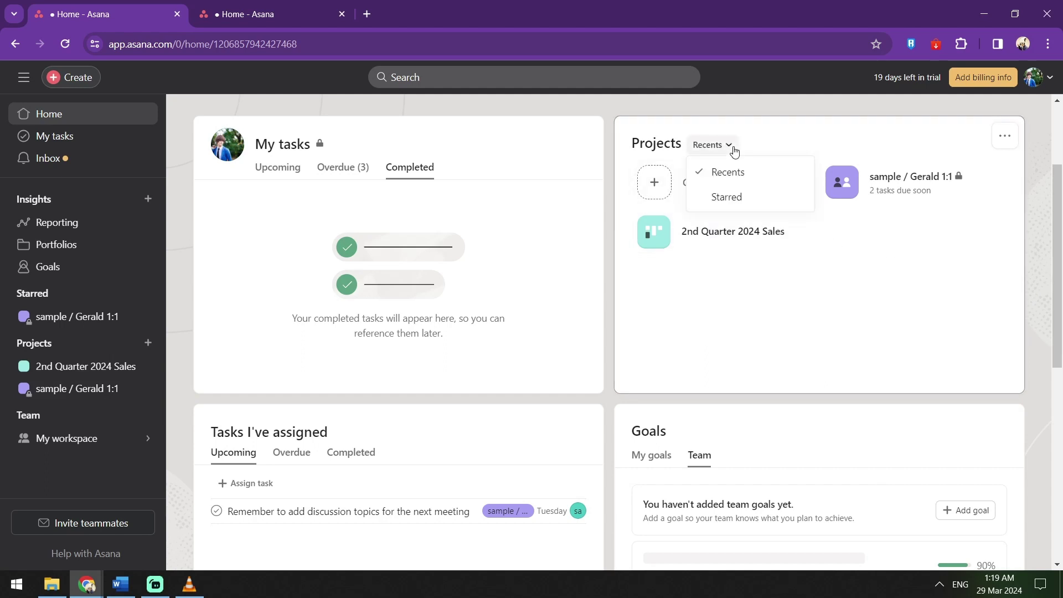
left_click(730, 198)
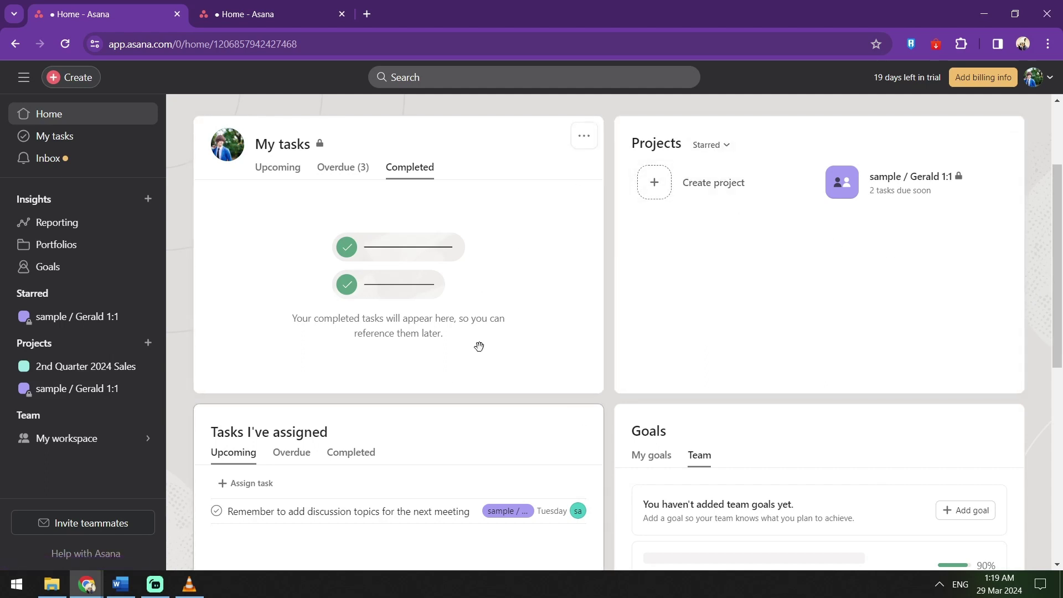
scroll(288, 327, "down", 3)
left_click(292, 324)
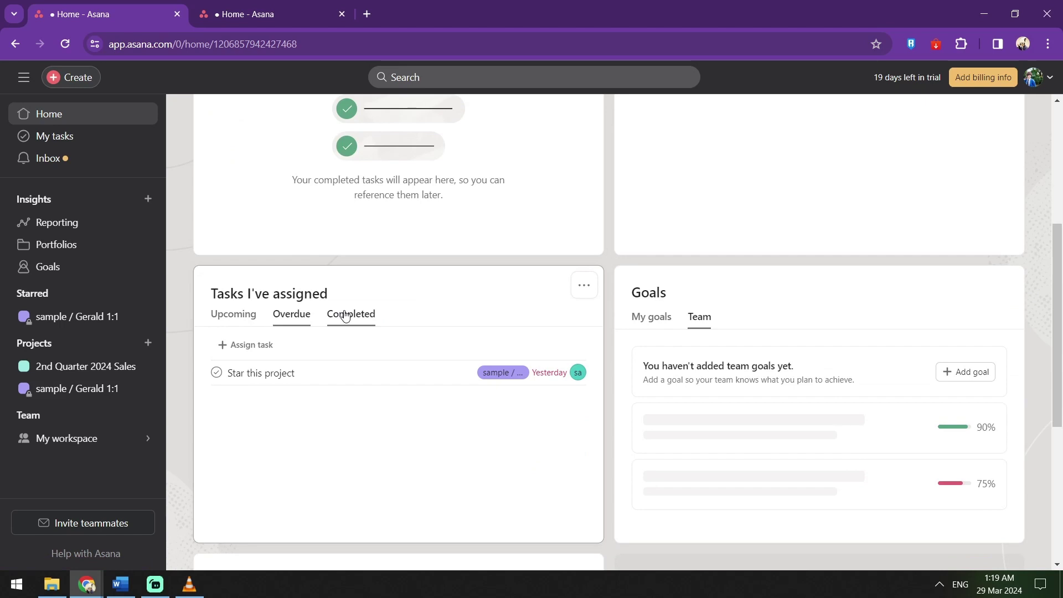
left_click(351, 314)
left_click(667, 317)
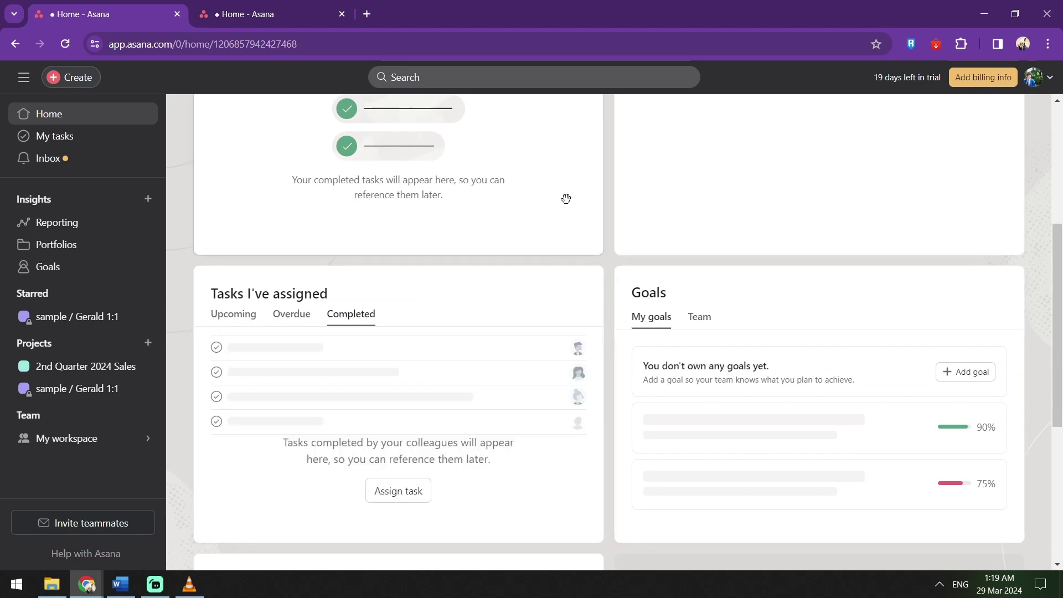
scroll(583, 216, "up", 4)
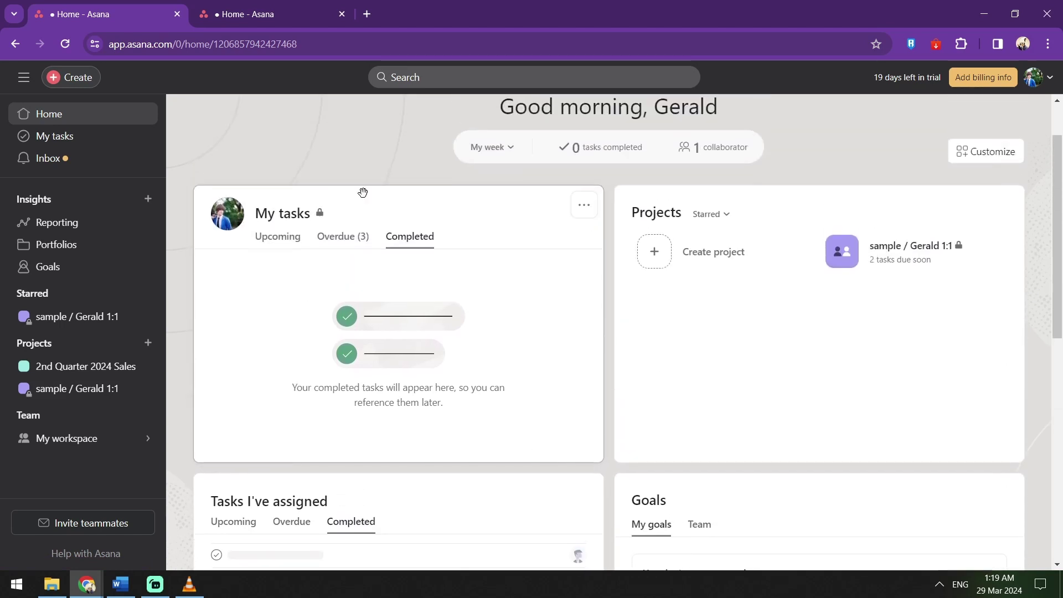
left_click(107, 136)
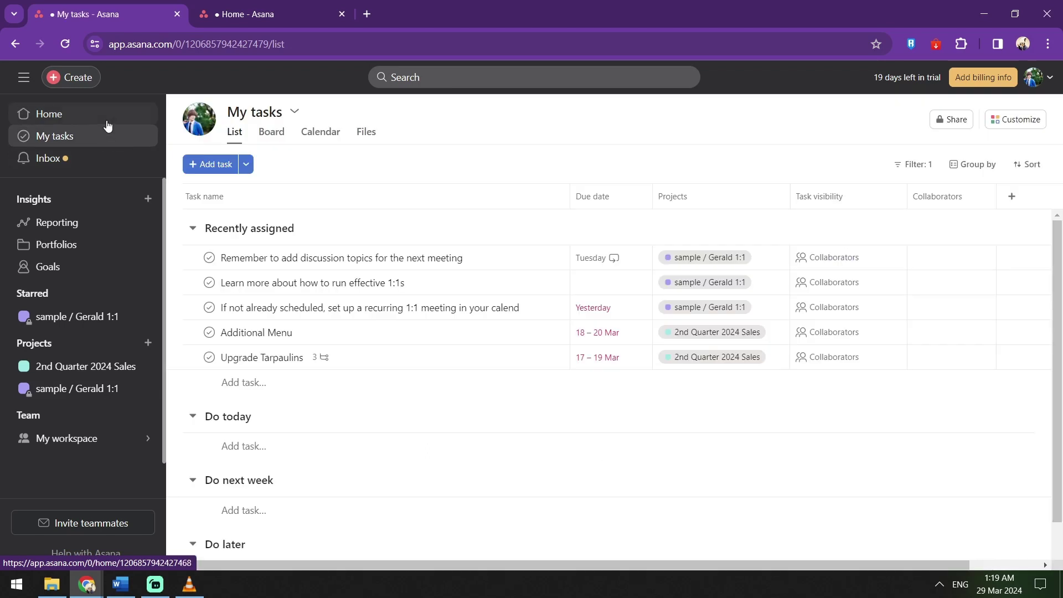
left_click(107, 123)
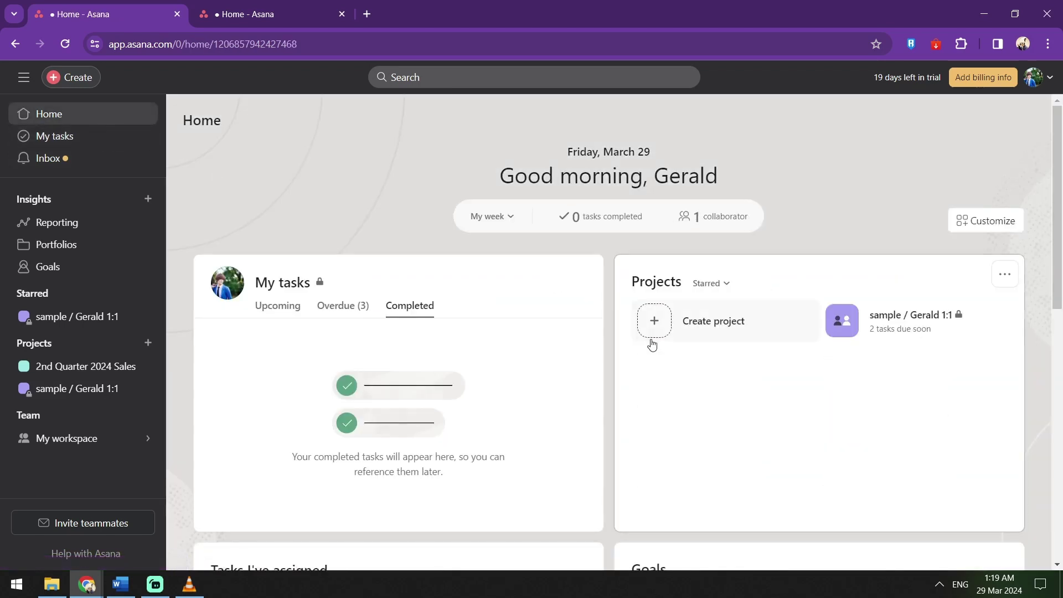
- Start a new project from a template and preview the 1:1 Meeting Agenda template
left_click(668, 334)
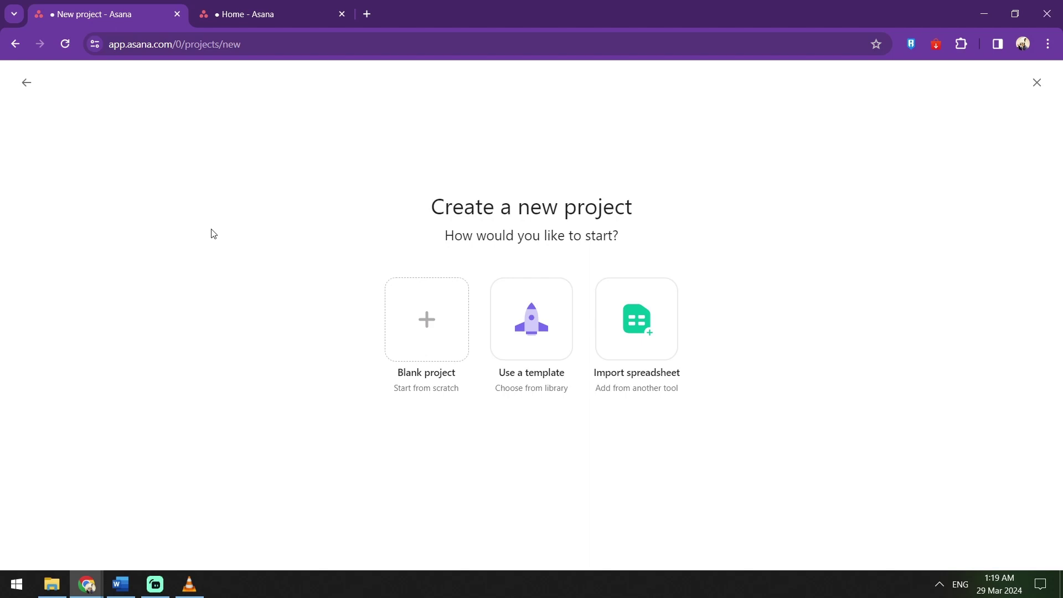
left_click(503, 355)
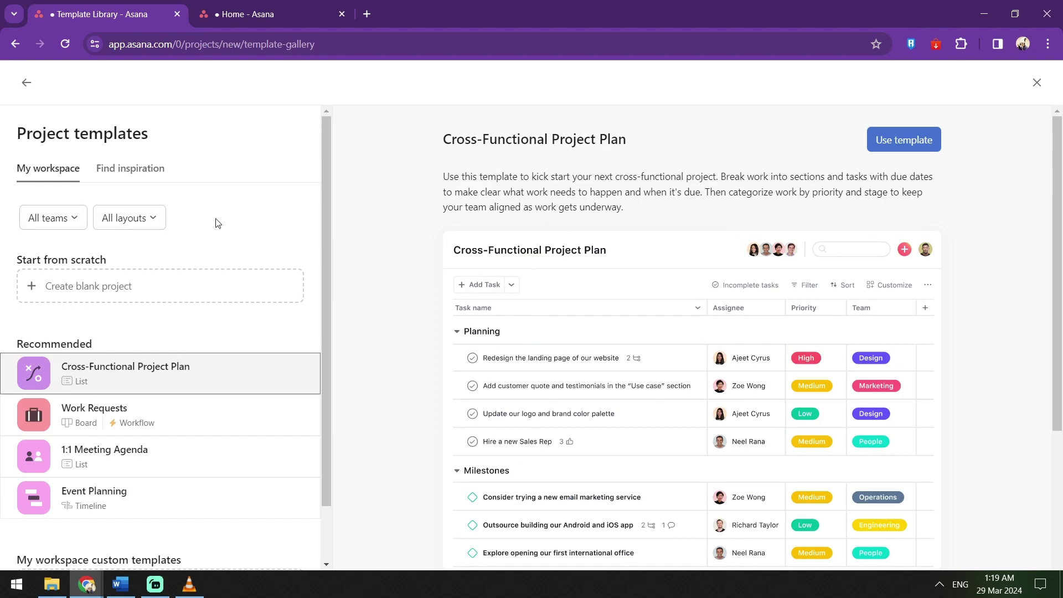
scroll(178, 368, "down", 2)
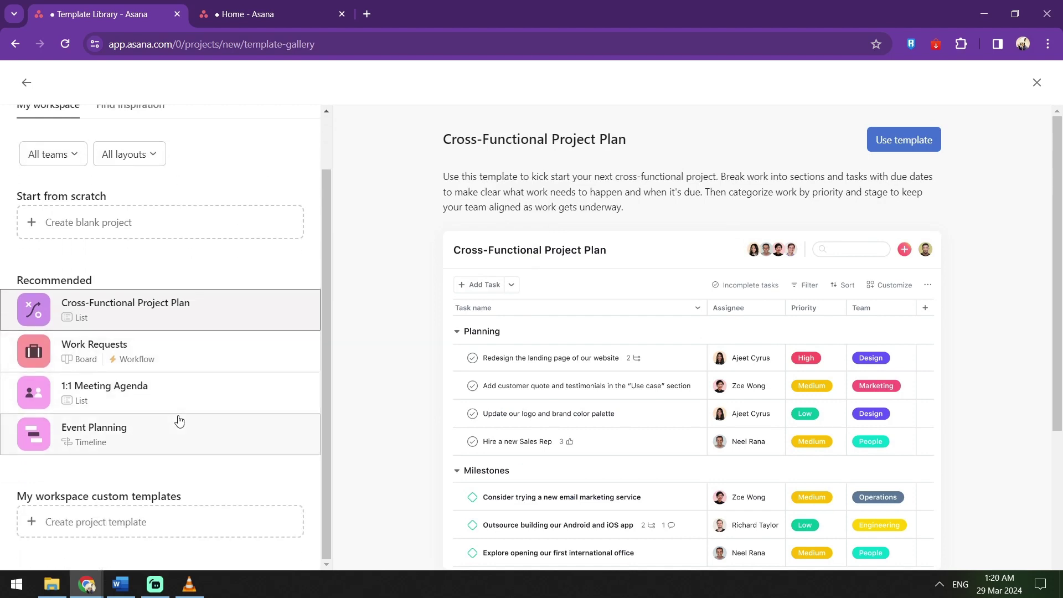
left_click(241, 395)
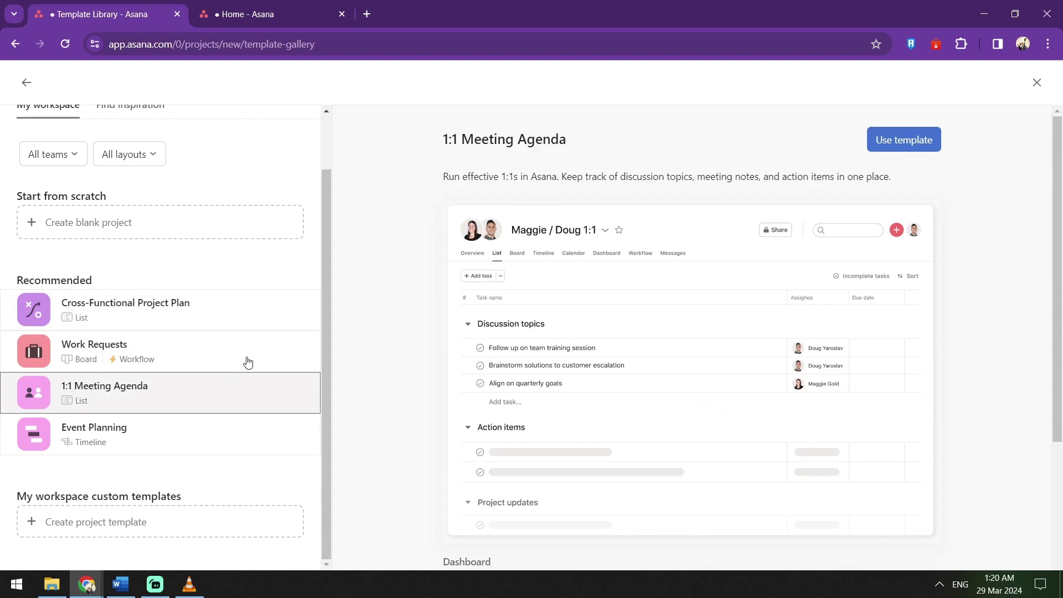
left_click(906, 139)
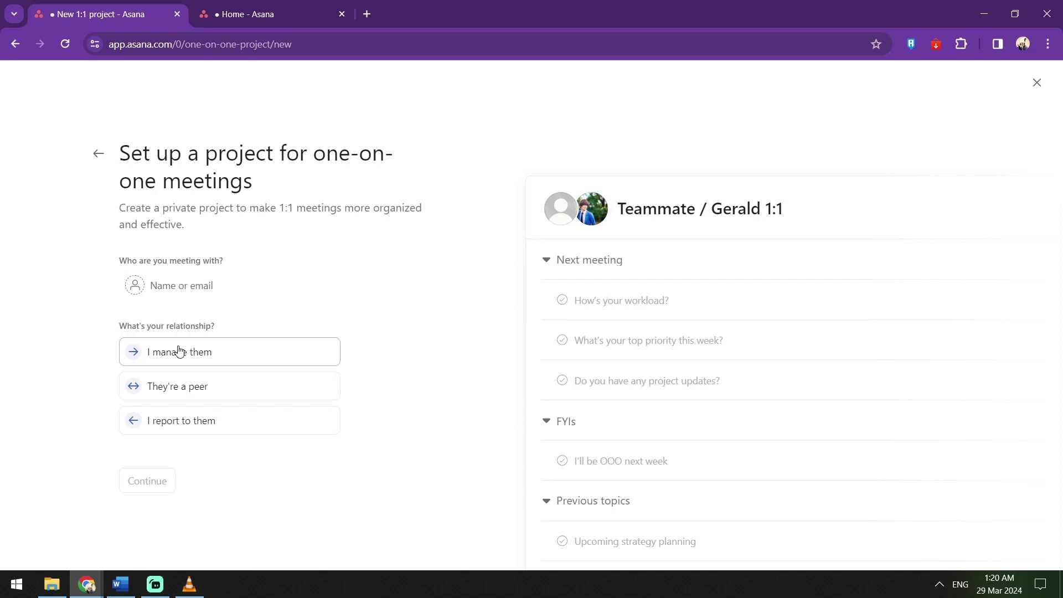
- Return to the template library and reopen the 1:1 Meeting Agenda preview
left_click(97, 154)
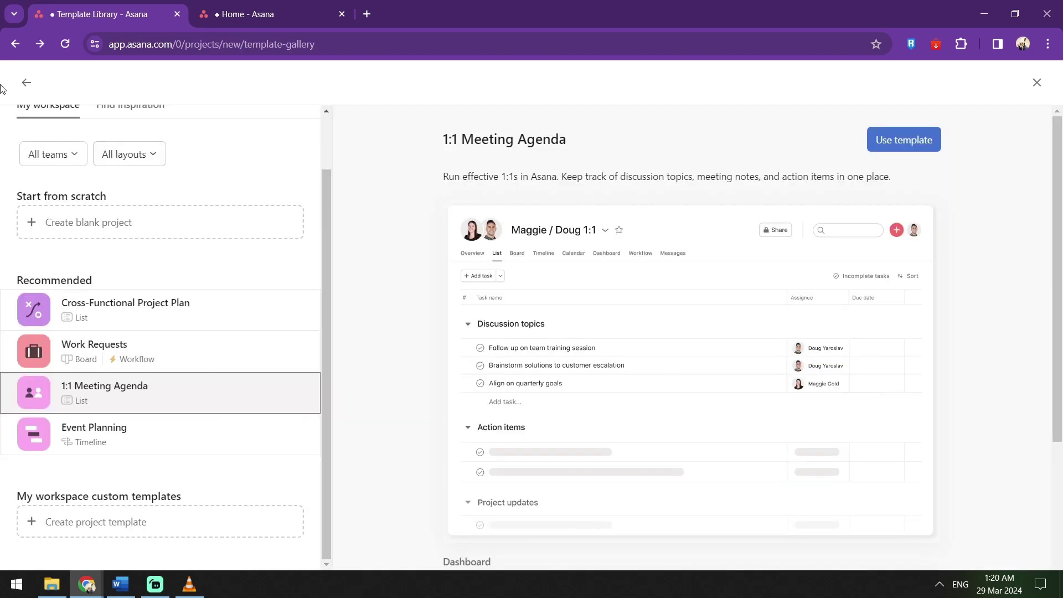
left_click(25, 83)
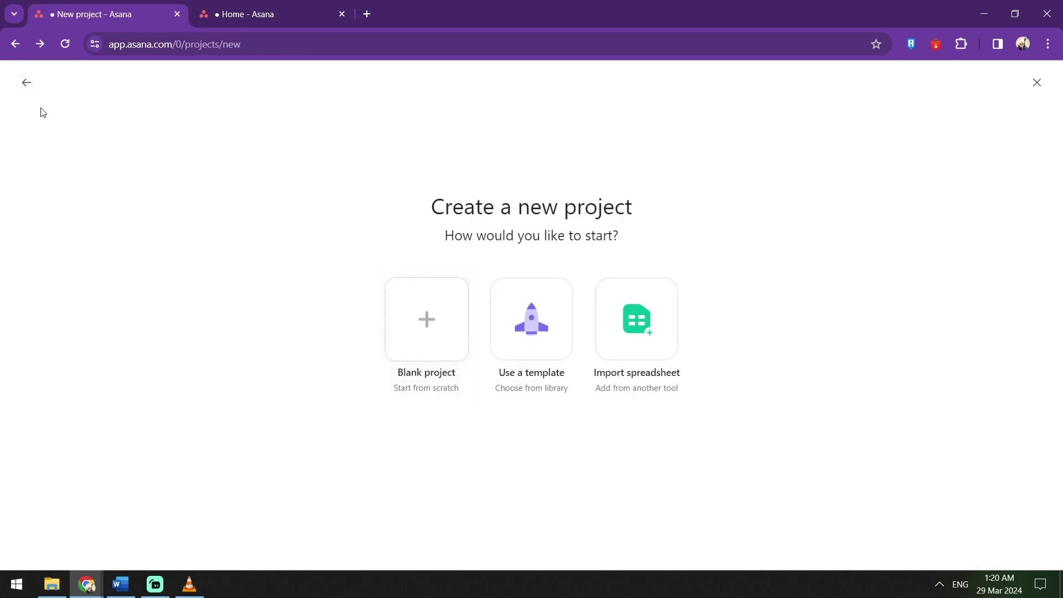
left_click(512, 301)
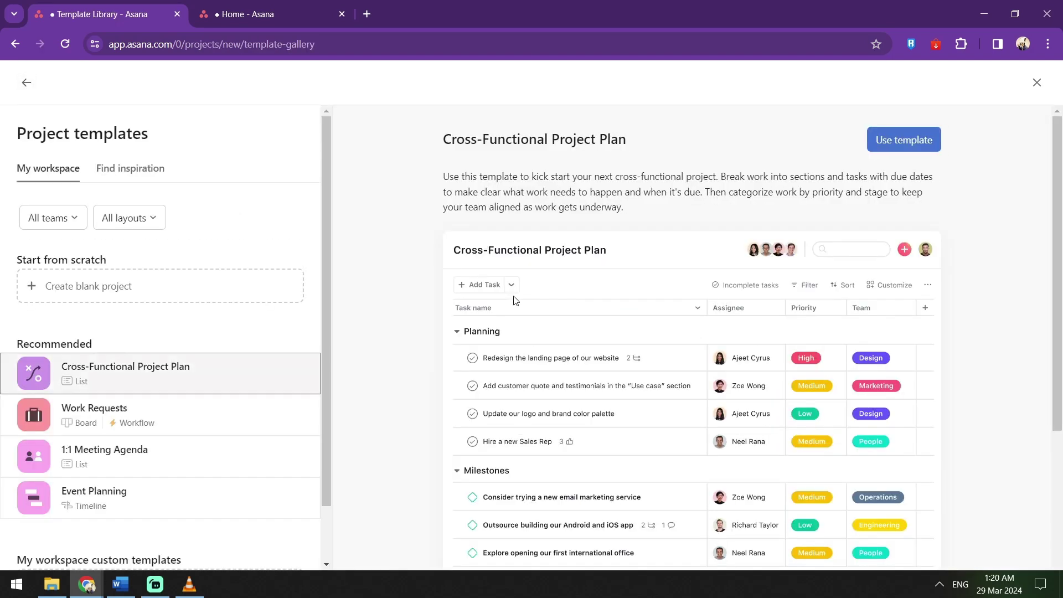
left_click(135, 461)
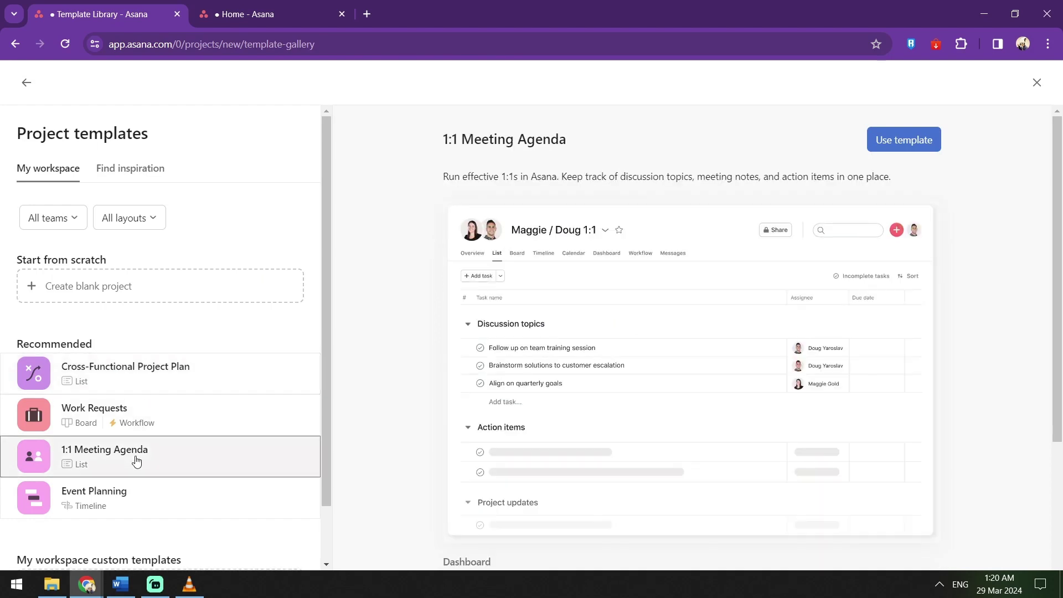
- Use the 1:1 Meeting Agenda template with the suggested teammate and open the 1:1 project
left_click(940, 136)
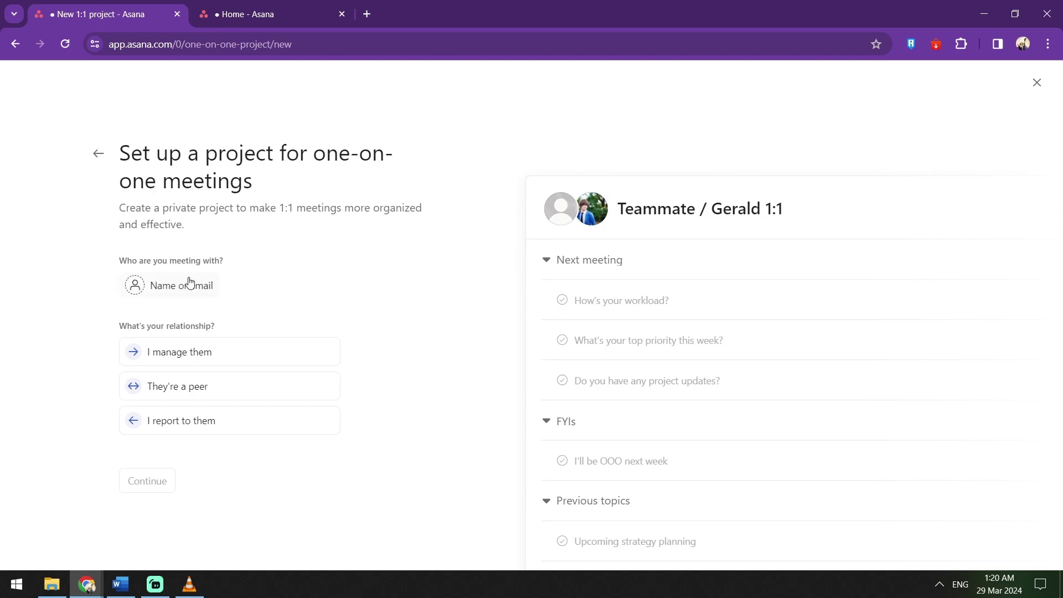
left_click(189, 282)
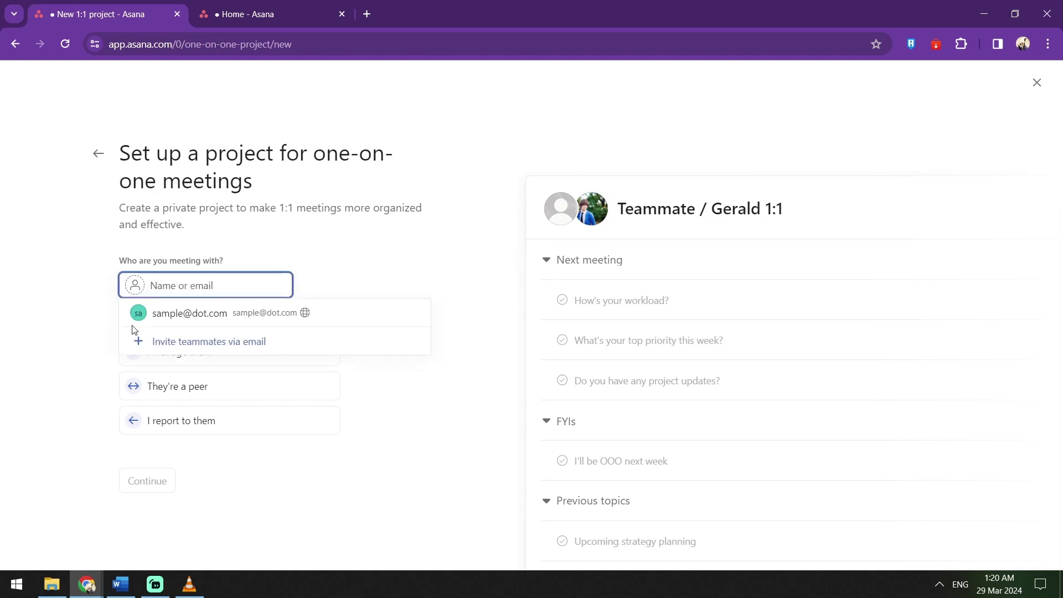
left_click(178, 326)
left_click(178, 357)
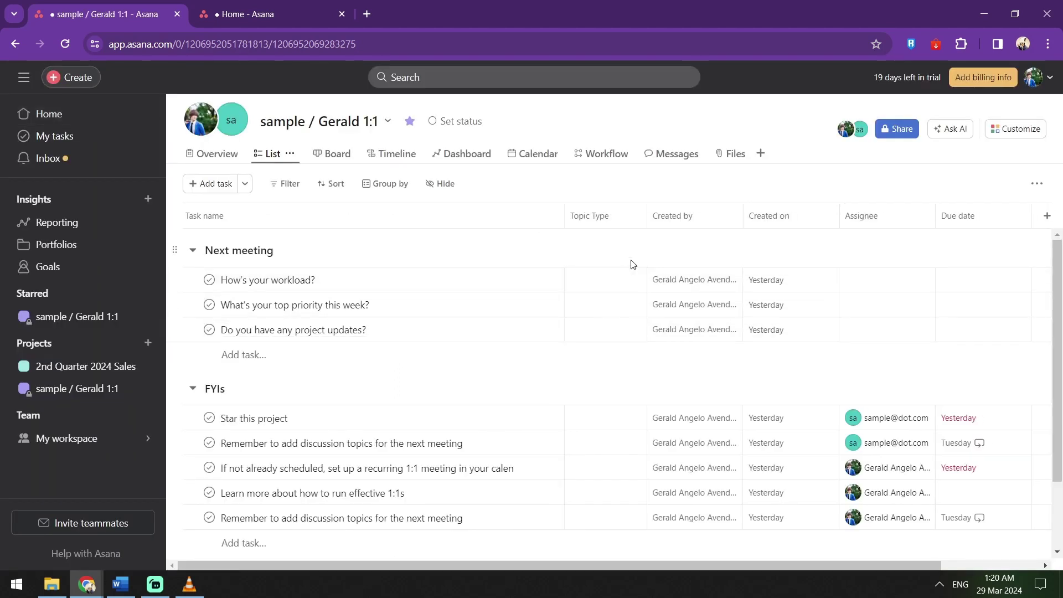
scroll(581, 269, "down", 2)
scroll(586, 275, "up", 1)
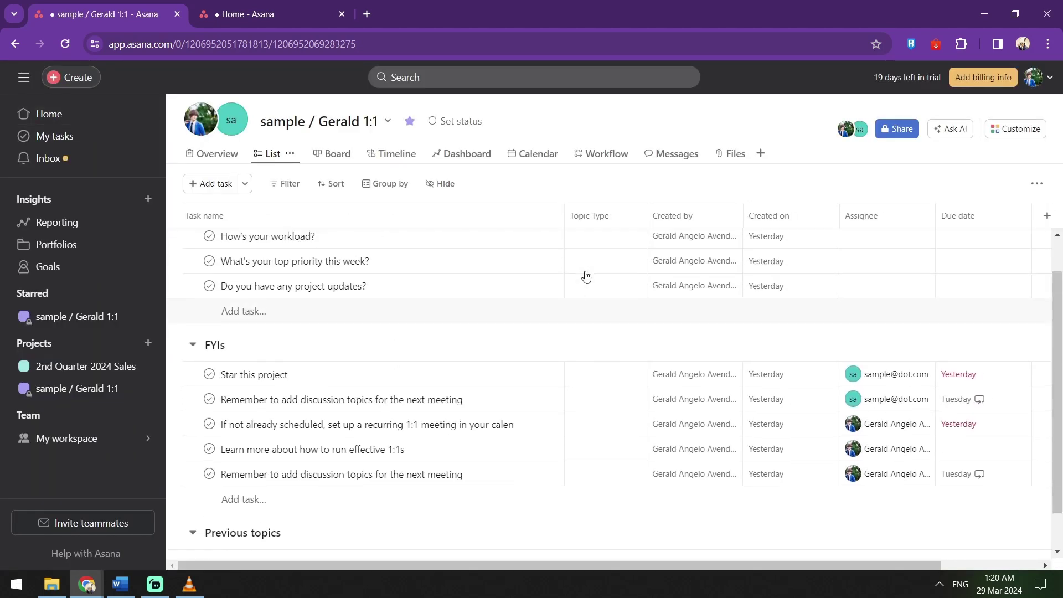
scroll(586, 276, "up", 2)
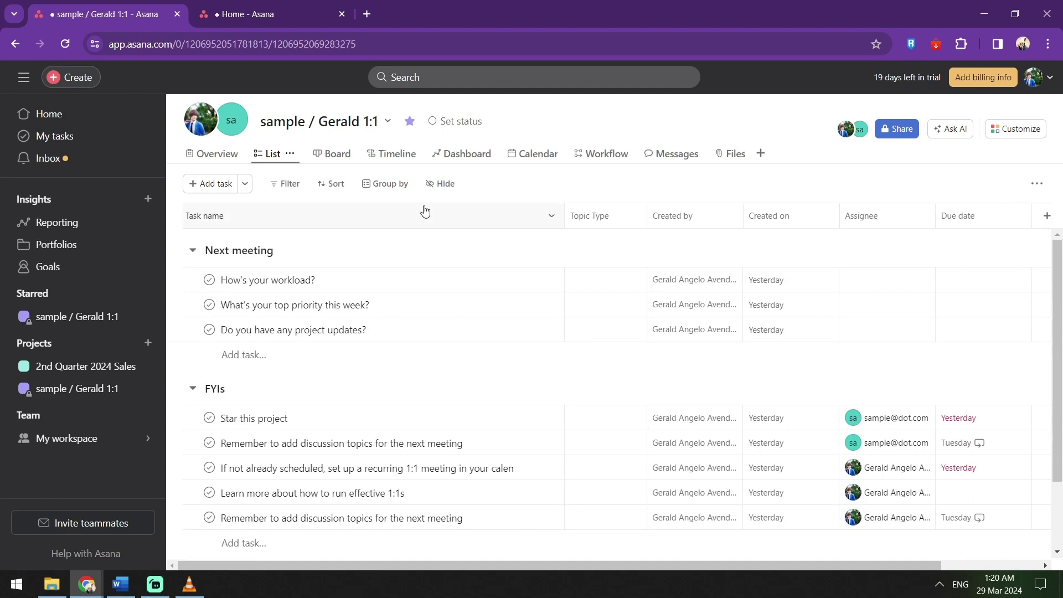
left_click(217, 155)
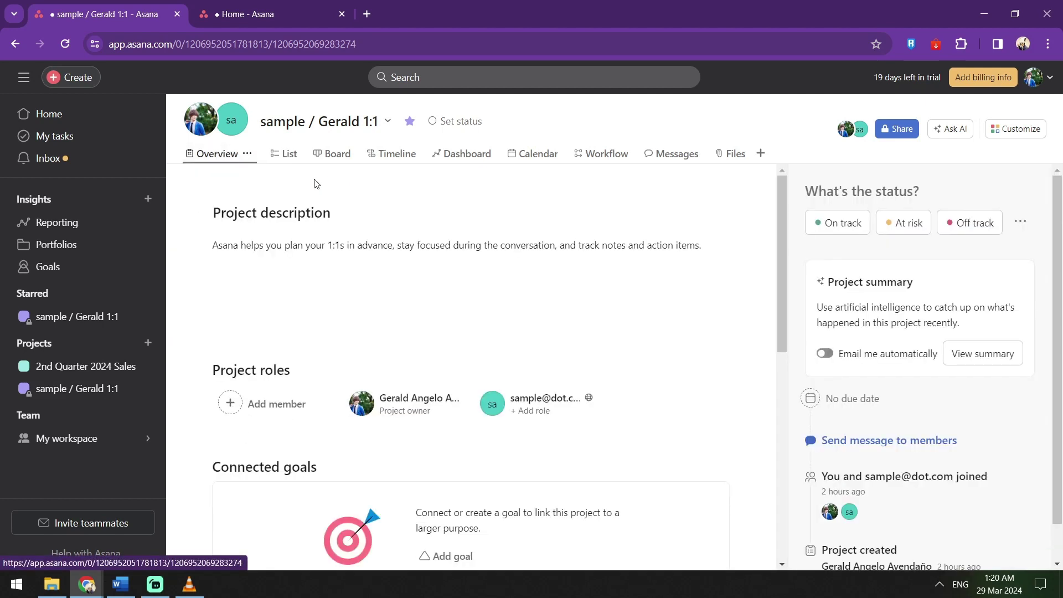
mouse_move(356, 203)
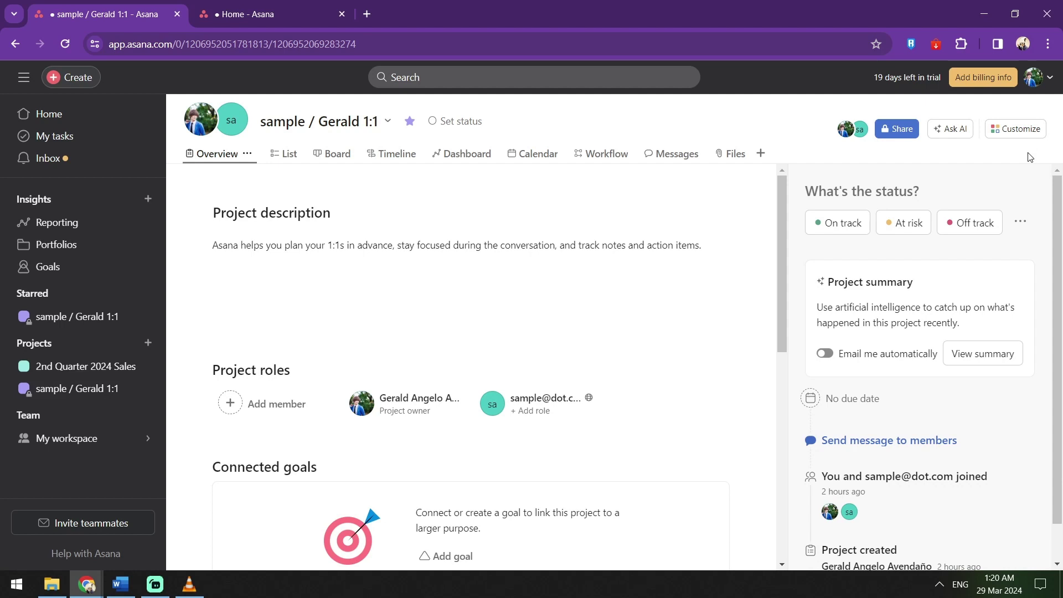
left_click(1031, 137)
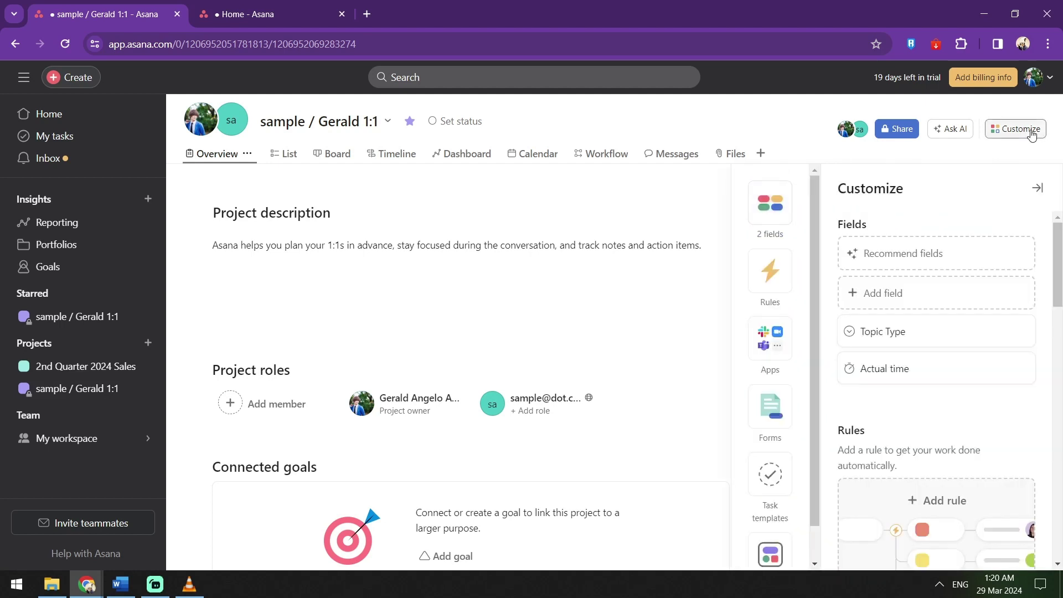
scroll(1013, 225, "down", 4)
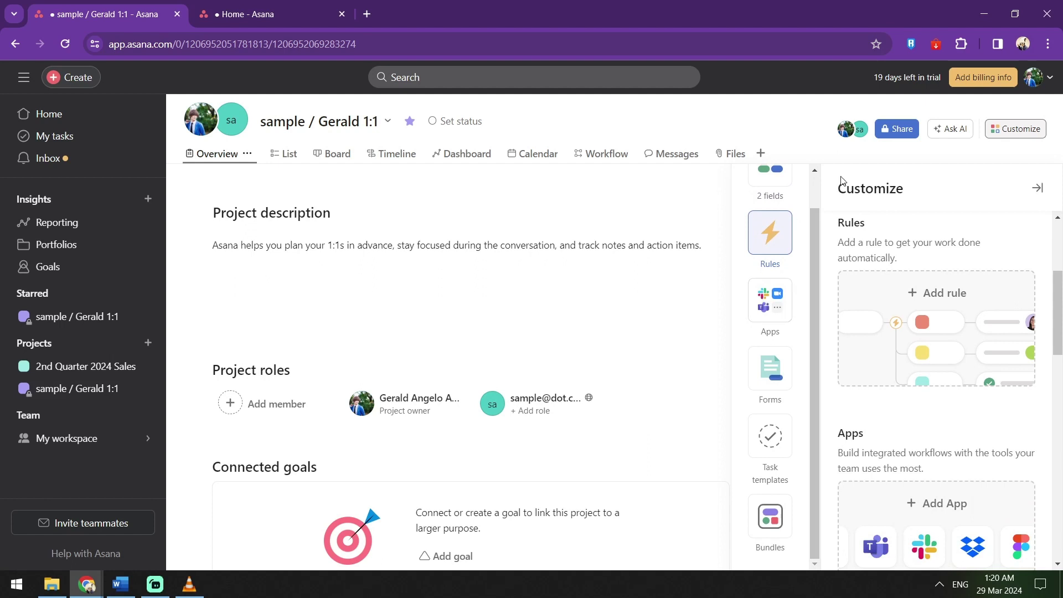
left_click(1019, 134)
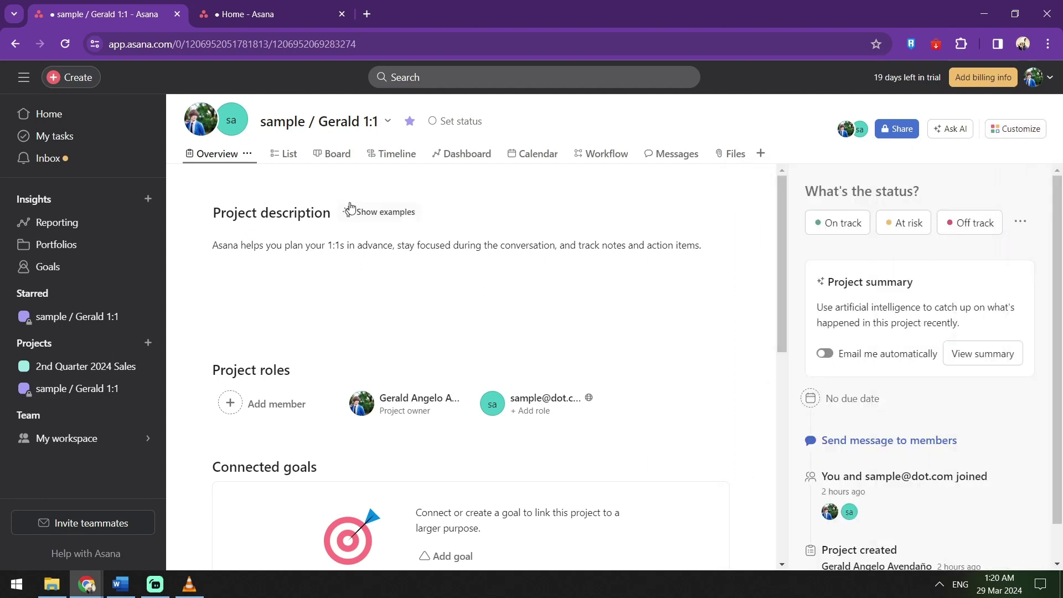
scroll(663, 244, "down", 7)
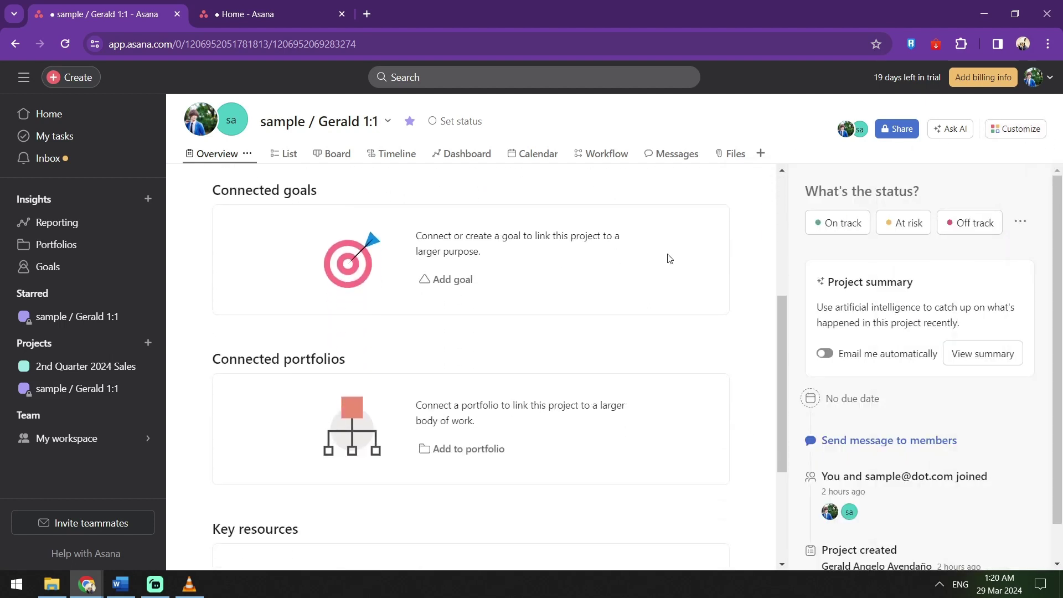
- Check the project Overview and actions menu, then return to List view showing Next meeting and FYIs
left_click(277, 160)
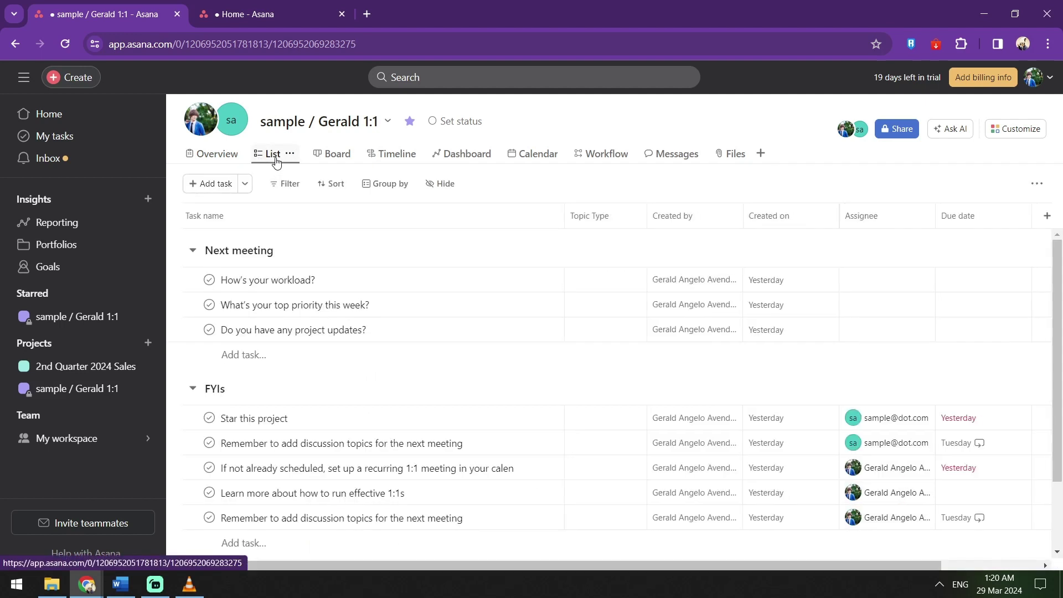
scroll(527, 282, "down", 2)
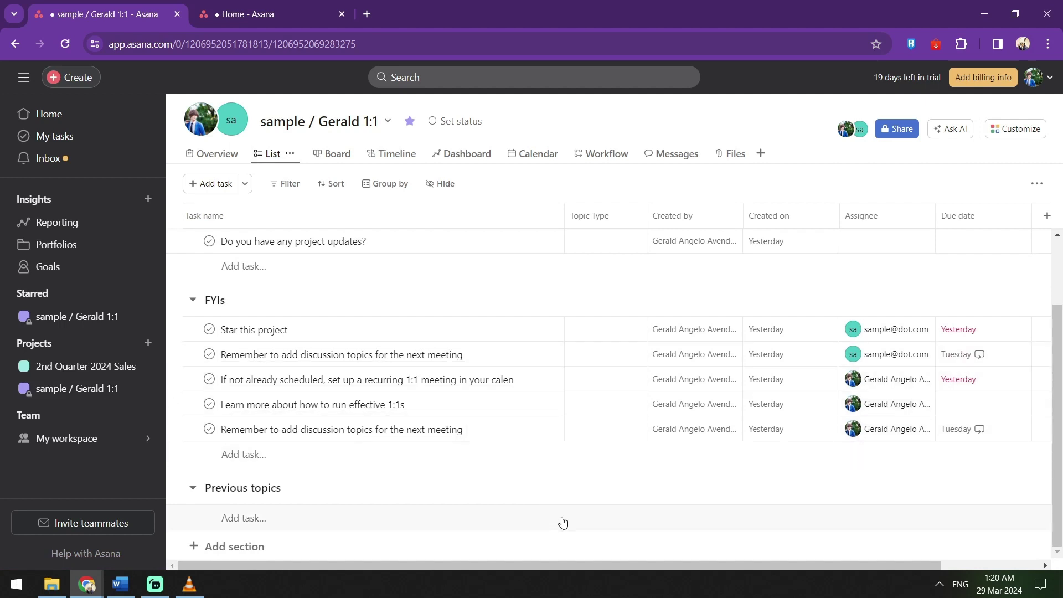
scroll(568, 525, "up", 2)
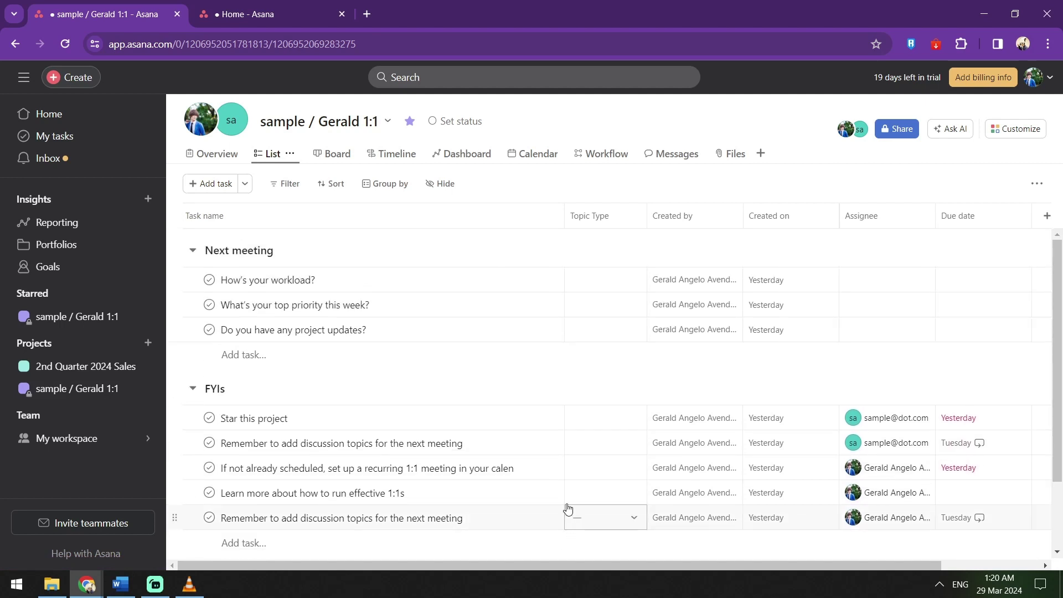
left_click(217, 154)
left_click(382, 119)
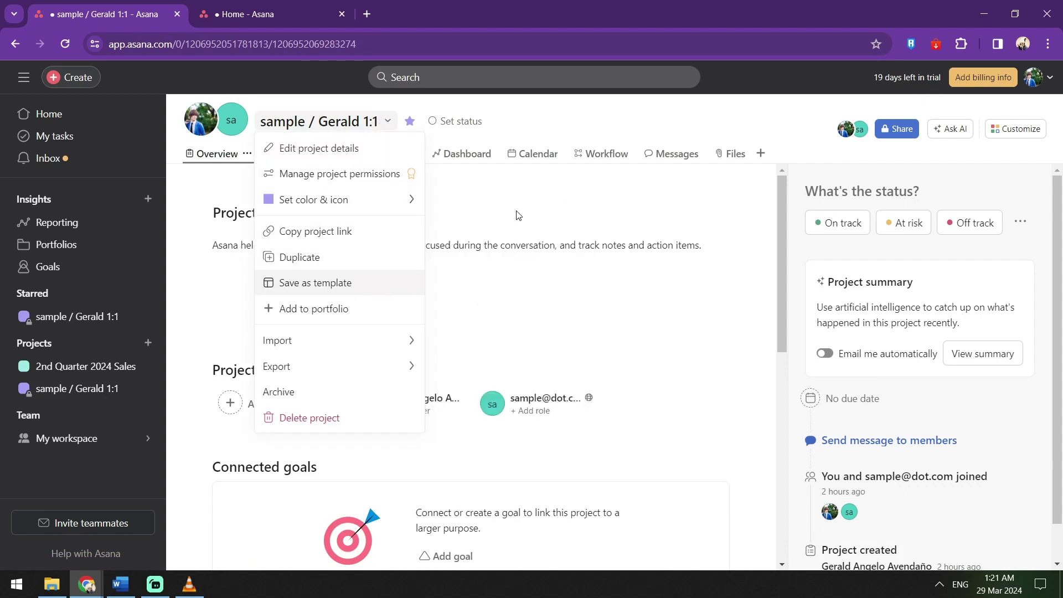
left_click(490, 203)
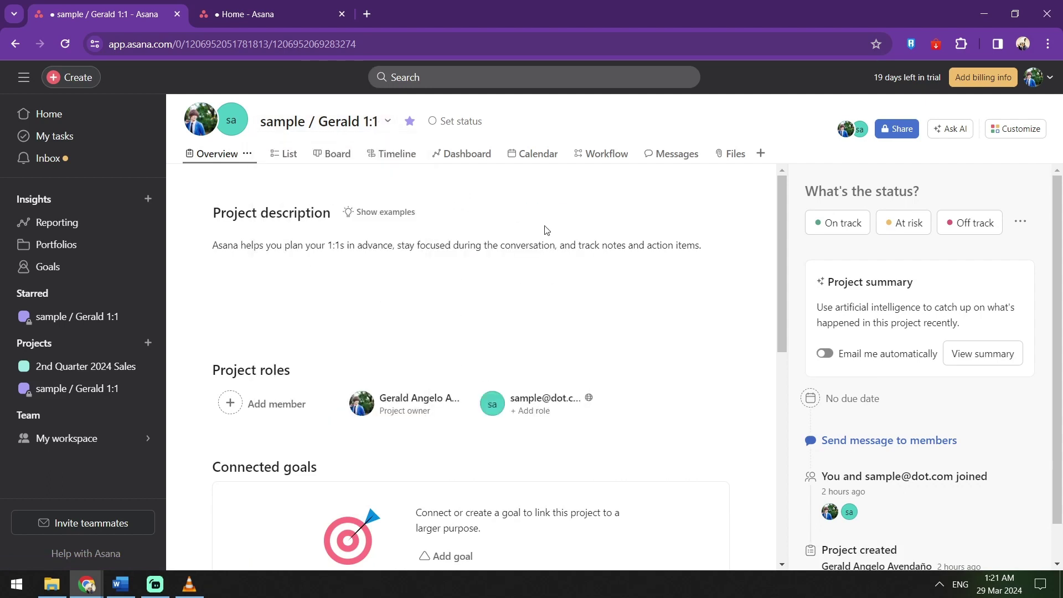
scroll(547, 229, "down", 5)
left_click(278, 157)
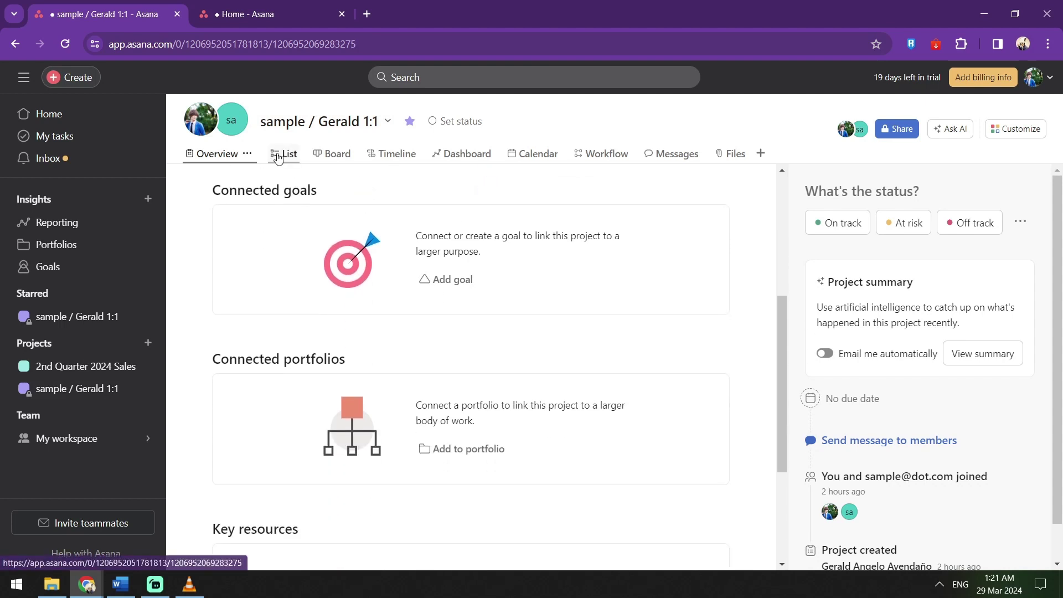
scroll(430, 278, "down", 2)
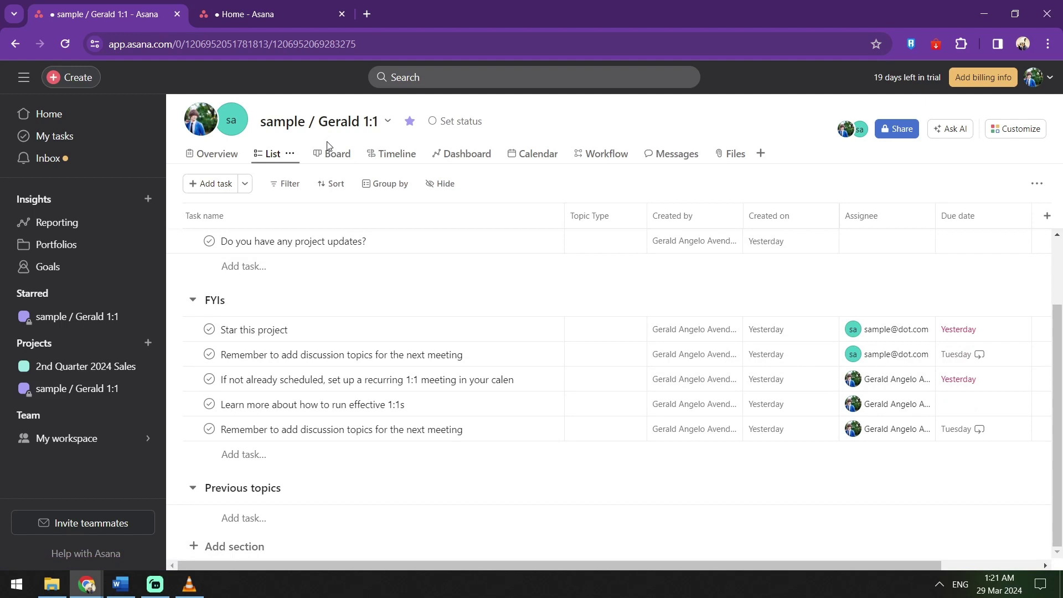
scroll(451, 244, "up", 2)
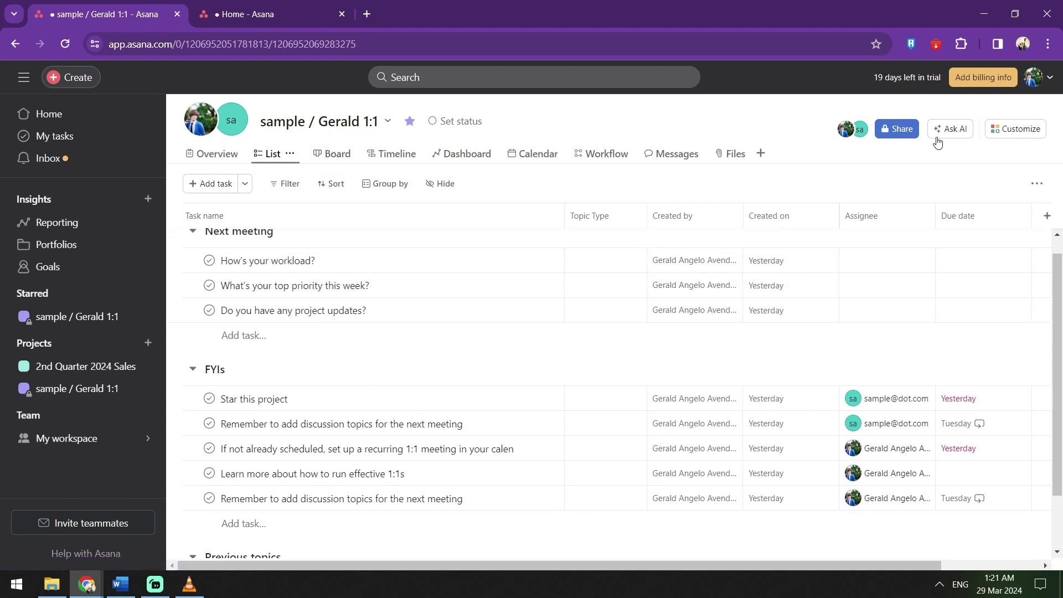
- Ask AI for next-meeting discussion topics, then browse every project view, ending on Overview
left_click(963, 130)
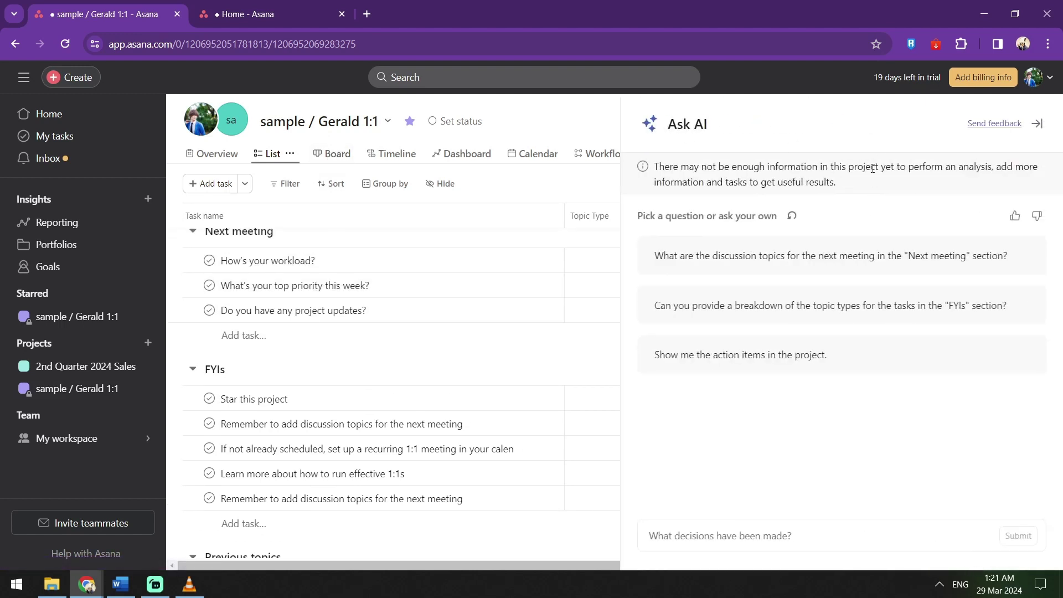
left_click(858, 268)
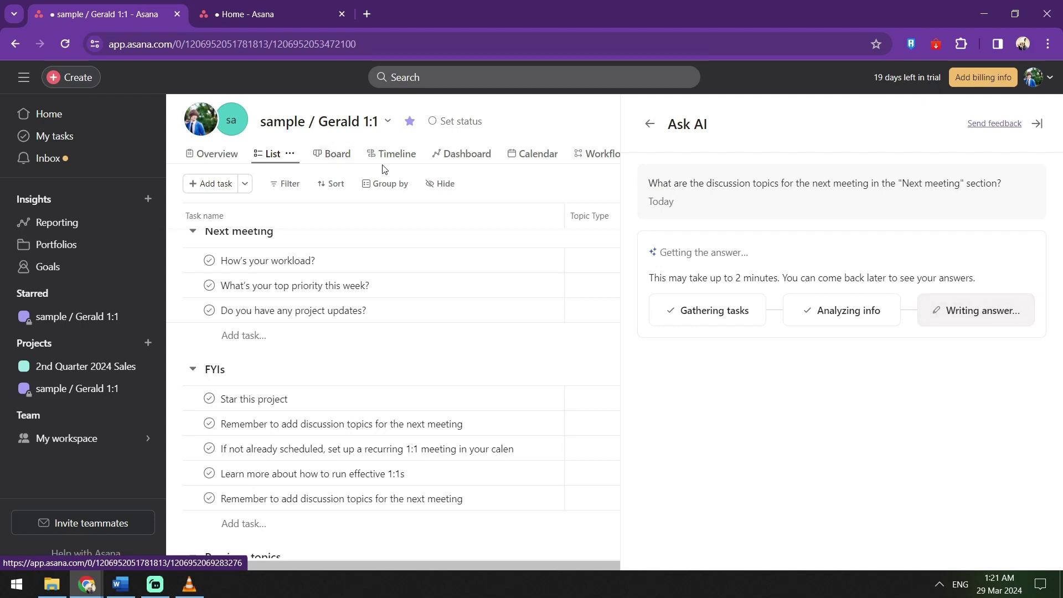
left_click(537, 156)
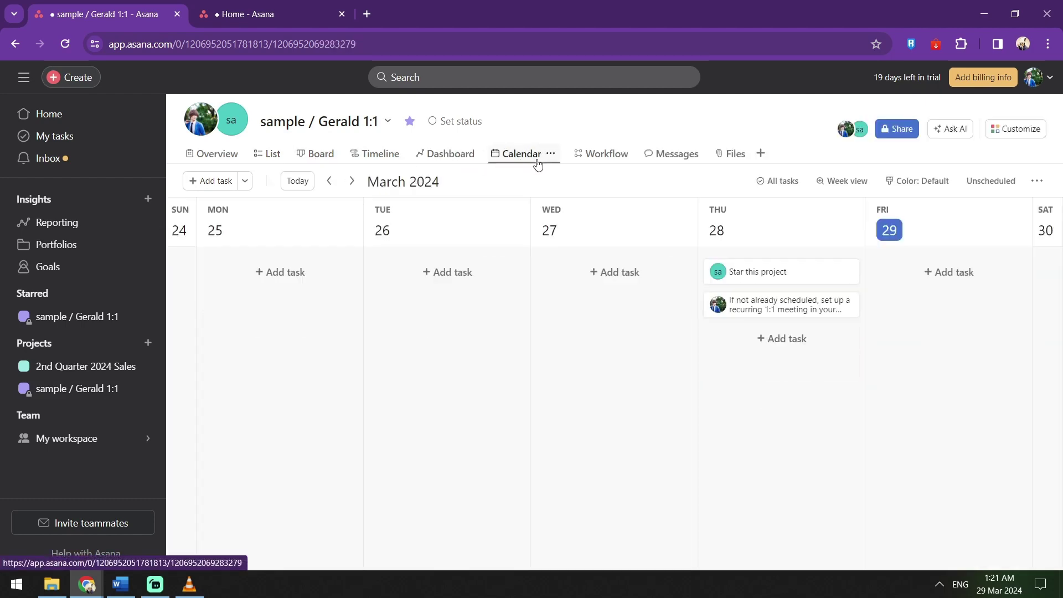
left_click(602, 160)
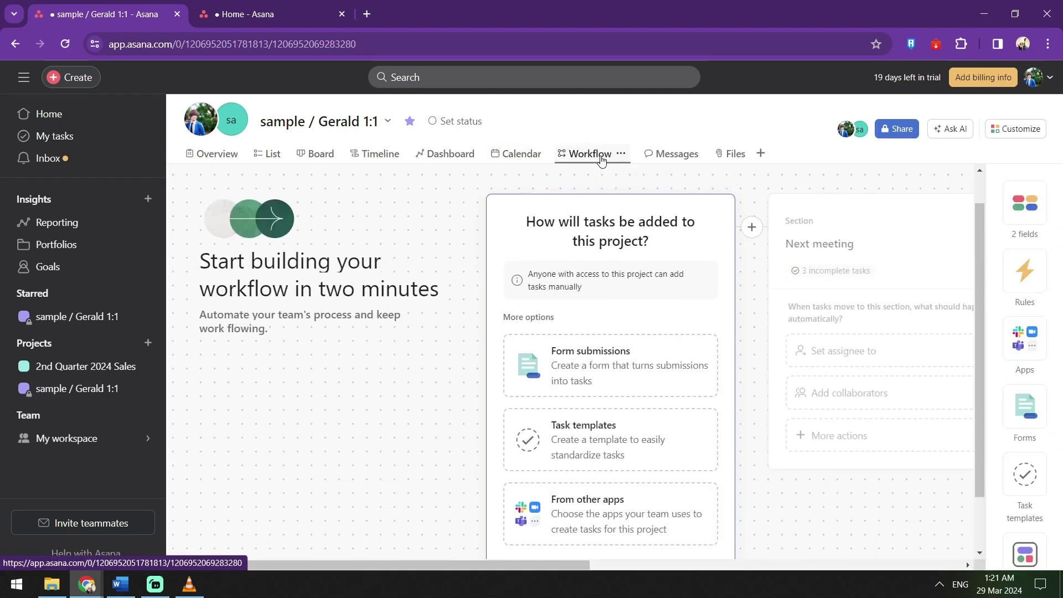
left_click(667, 159)
left_click(735, 158)
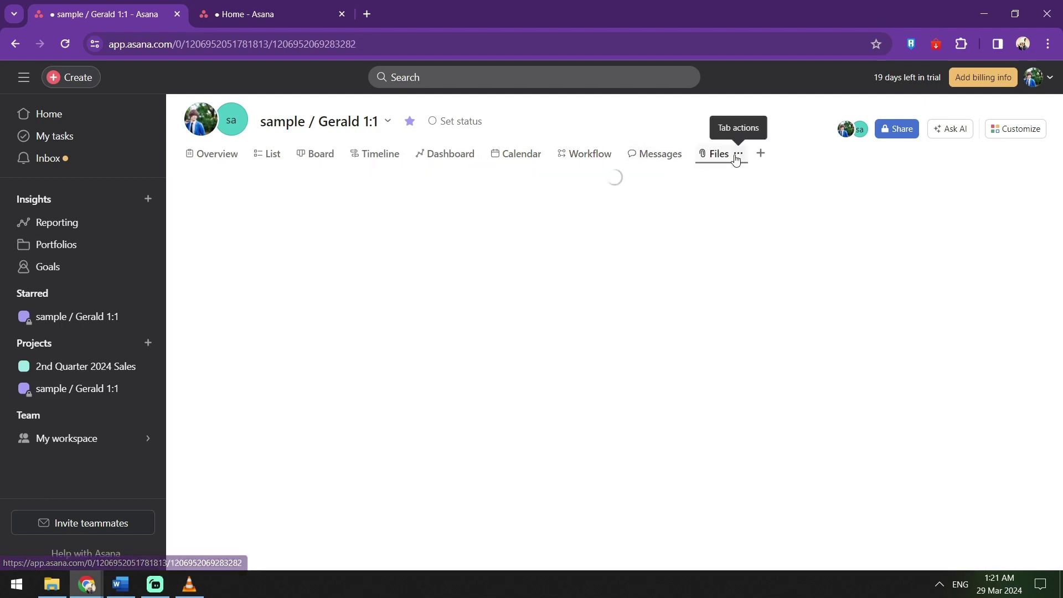
left_click(390, 154)
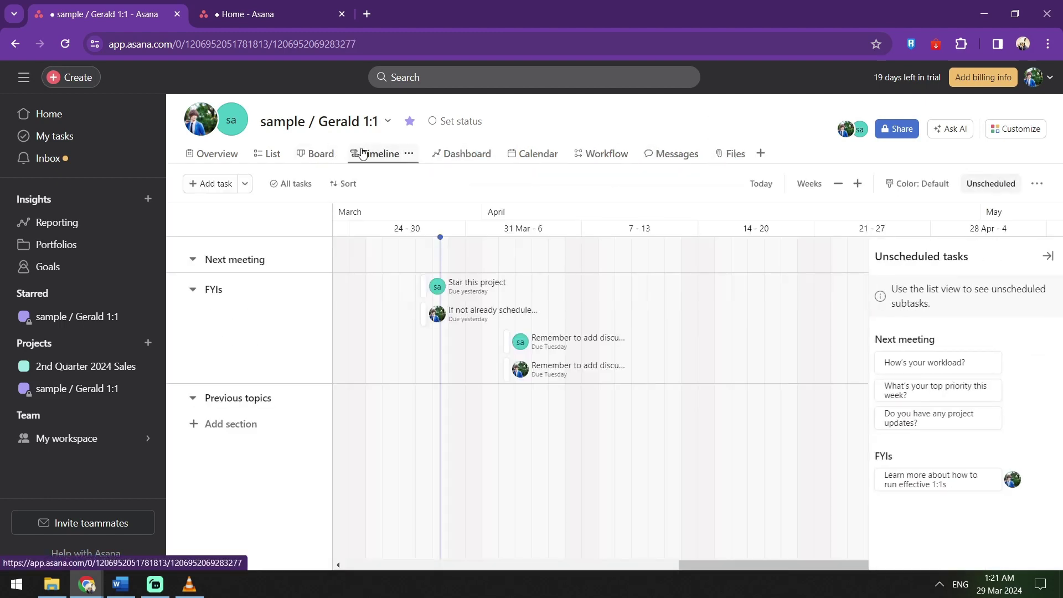
left_click(334, 153)
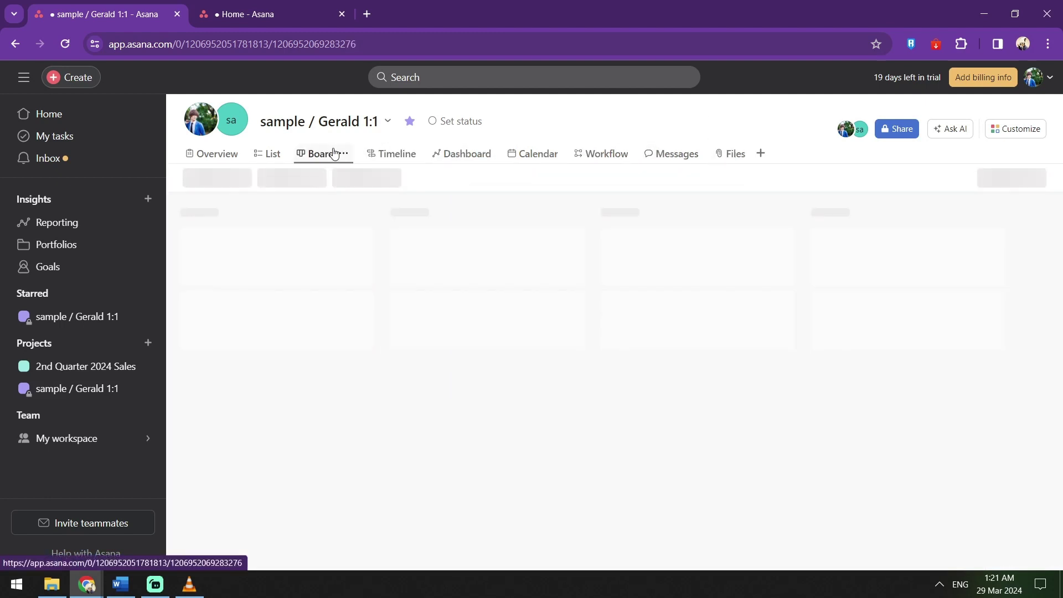
left_click(272, 157)
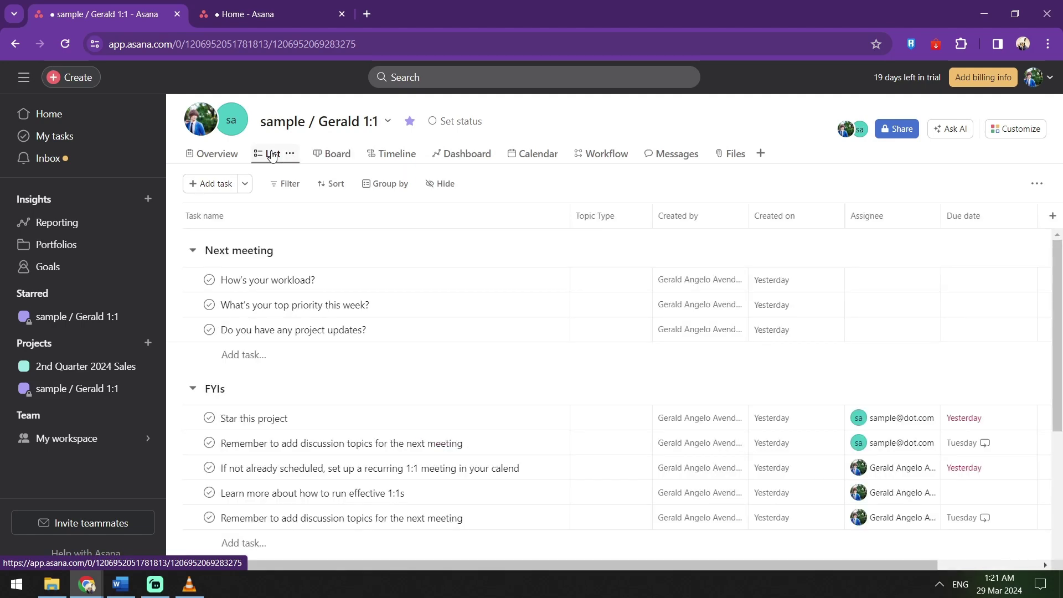
left_click(215, 168)
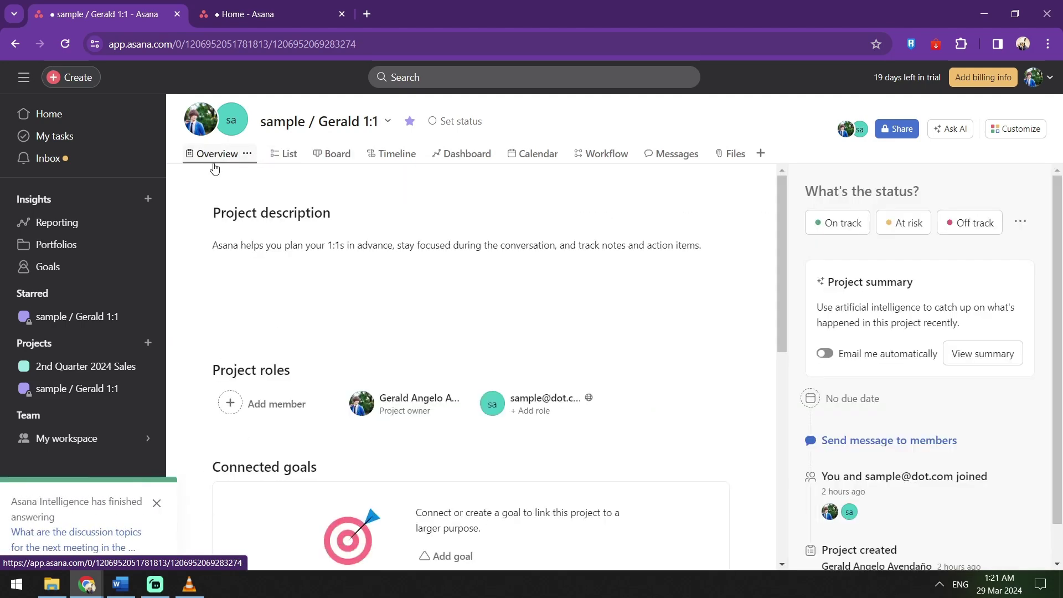
left_click(101, 539)
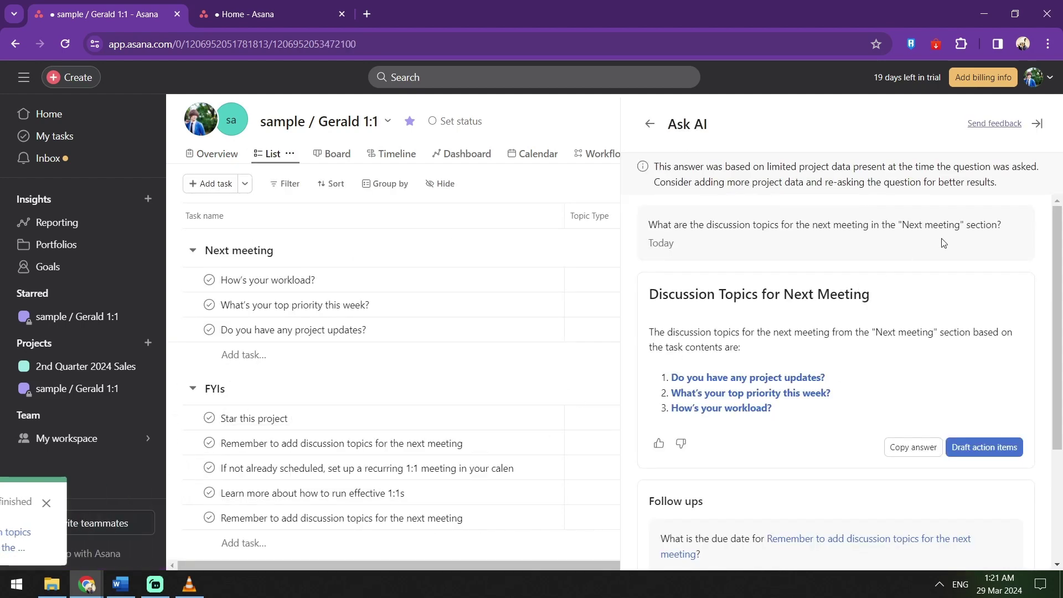
scroll(947, 244, "down", 2)
left_click(1038, 124)
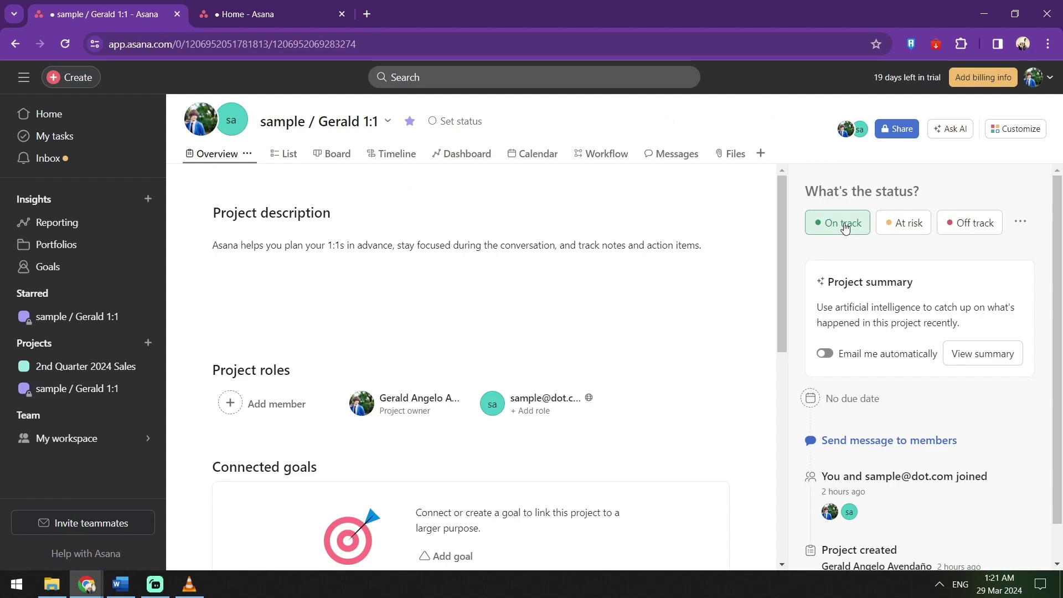
left_click(836, 223)
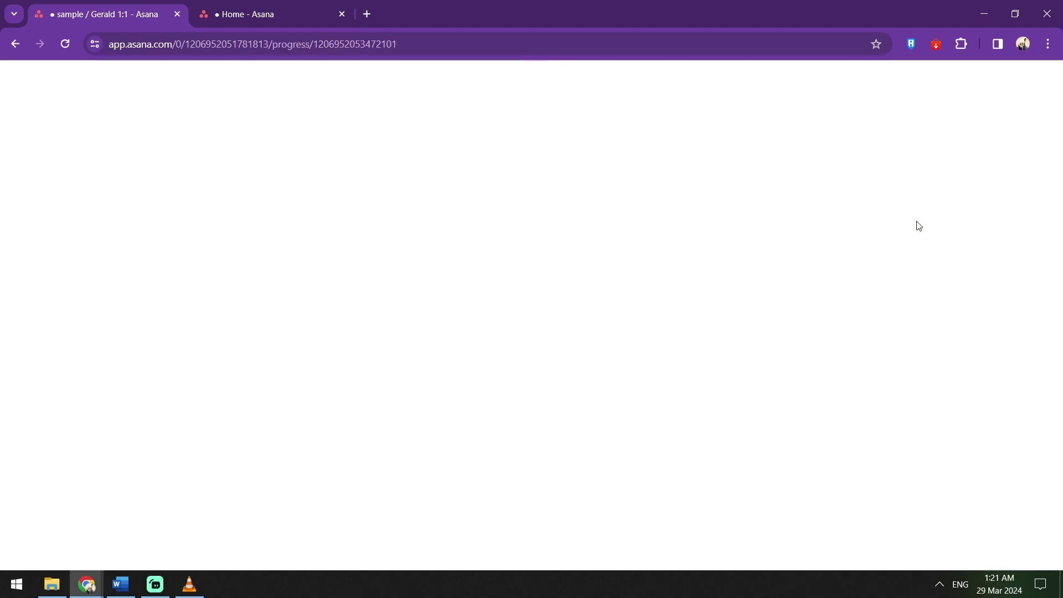
left_click(13, 48)
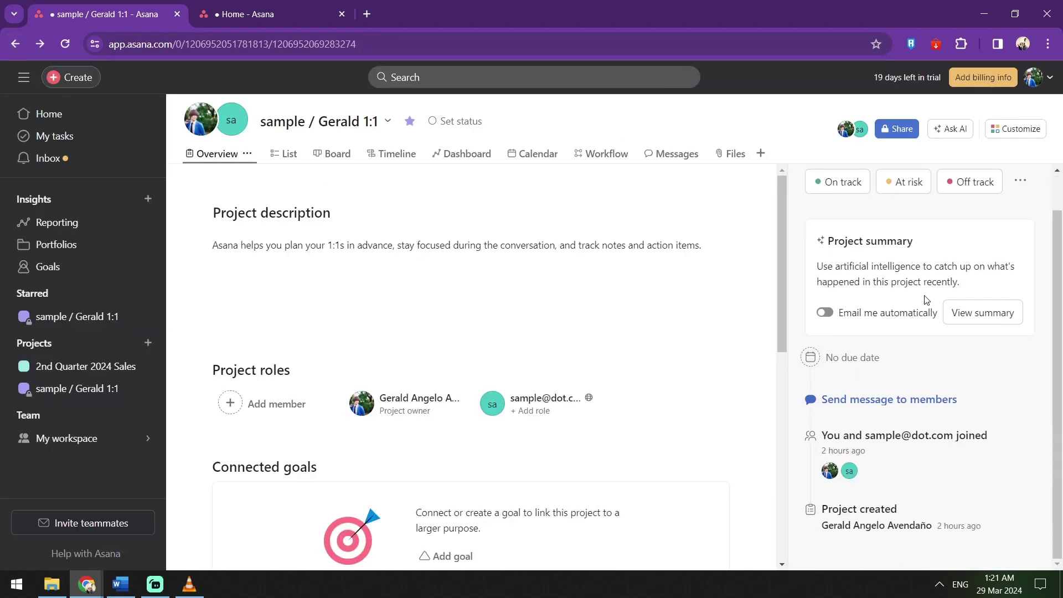
scroll(731, 346, "down", 3)
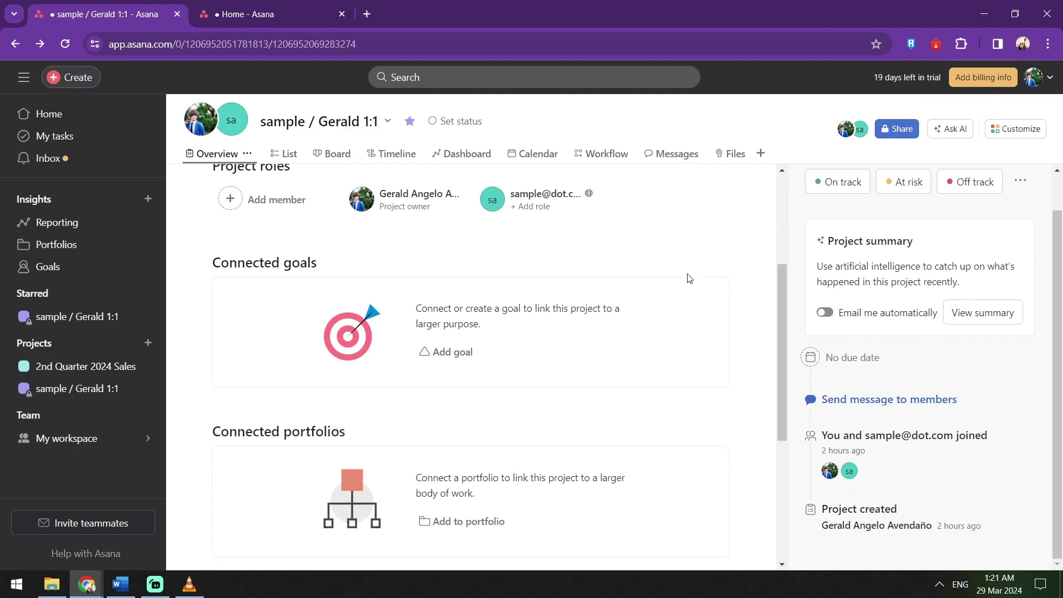
- Invite the new member by e-mail as an Editor on the 1:1 project, then open My tasks
left_click(268, 281)
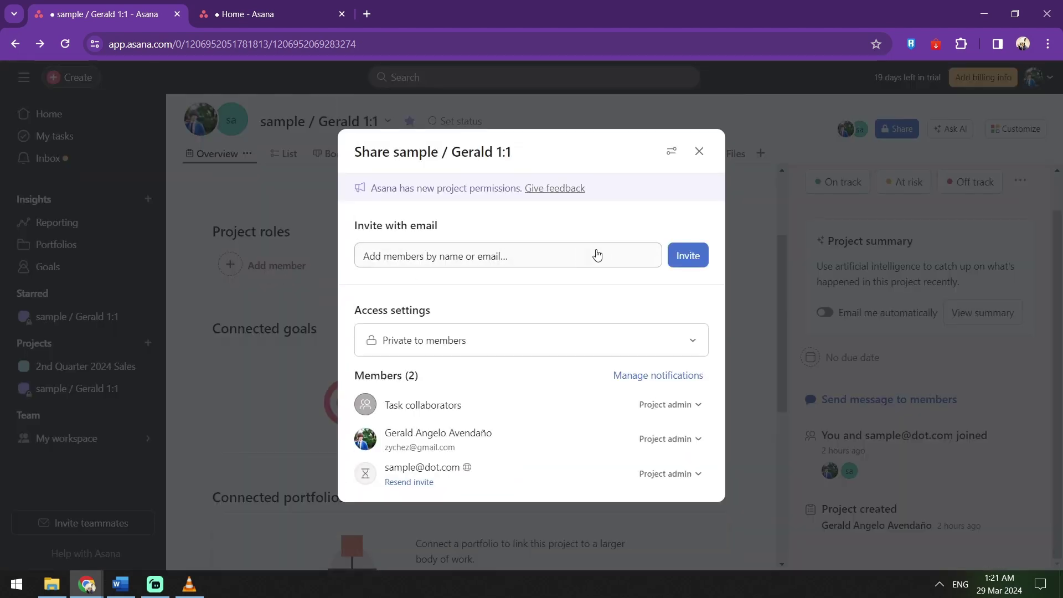
left_click(430, 258)
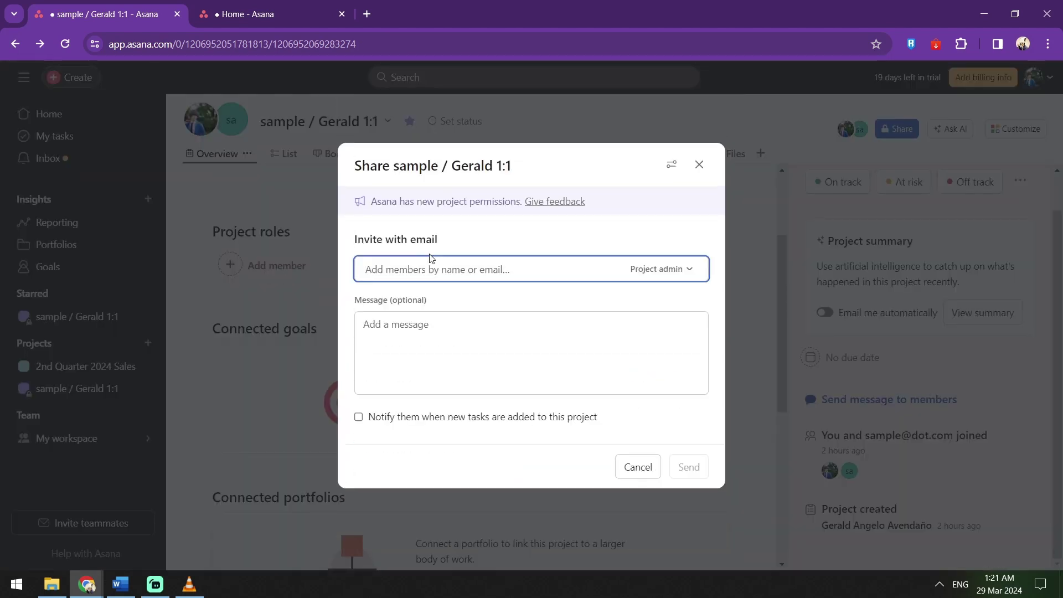
type("newmember@email.com")
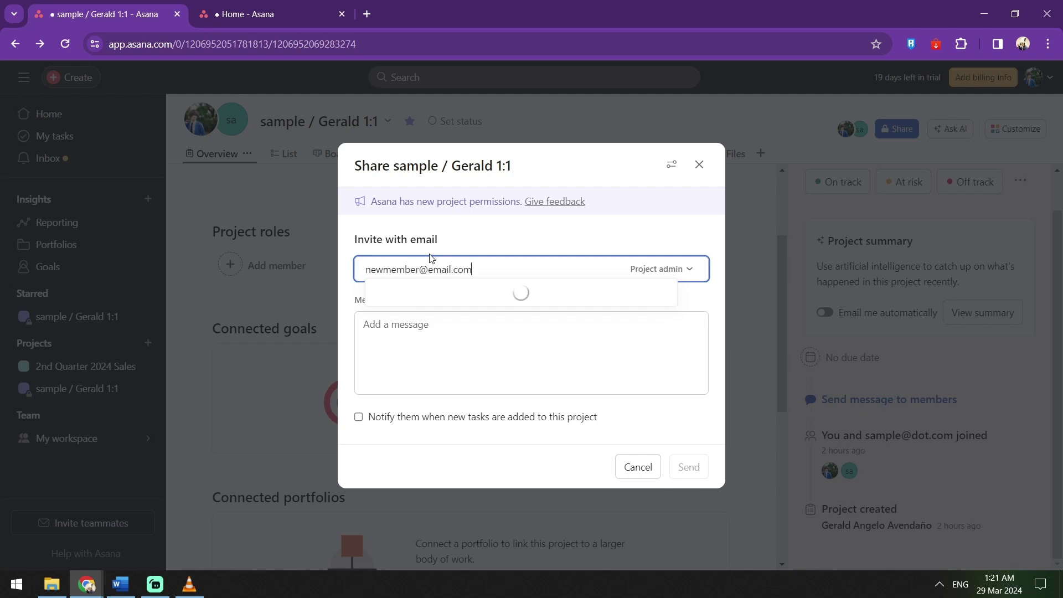
key("Return")
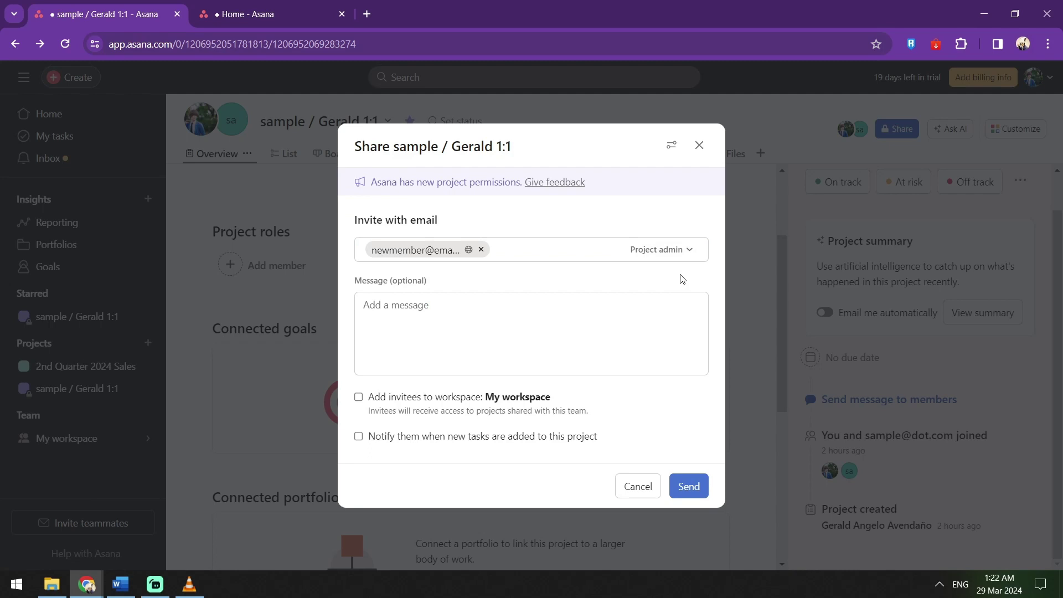
left_click(696, 253)
left_click(690, 347)
left_click(689, 487)
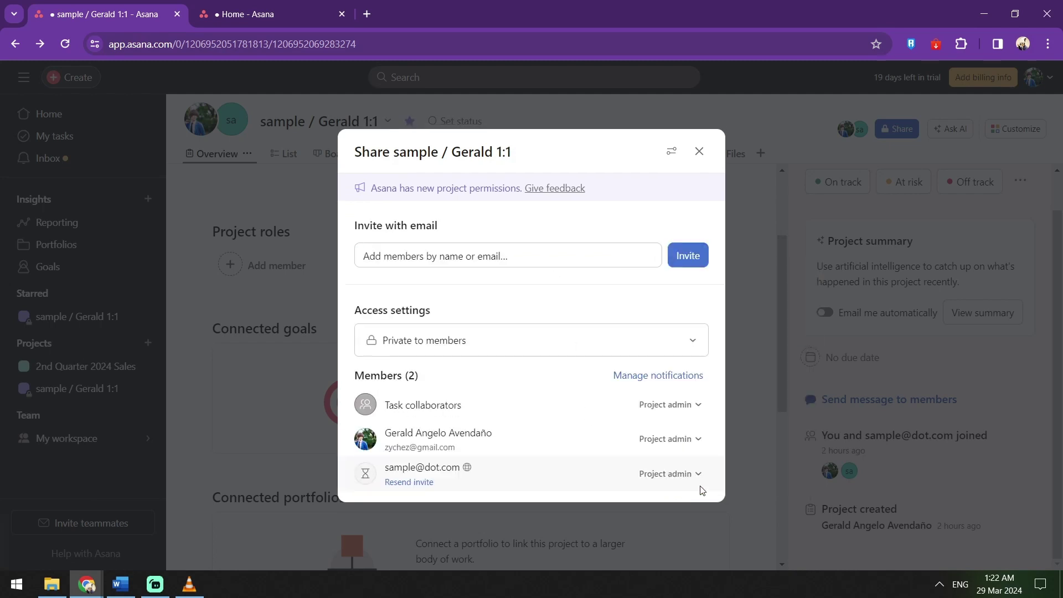
left_click(698, 153)
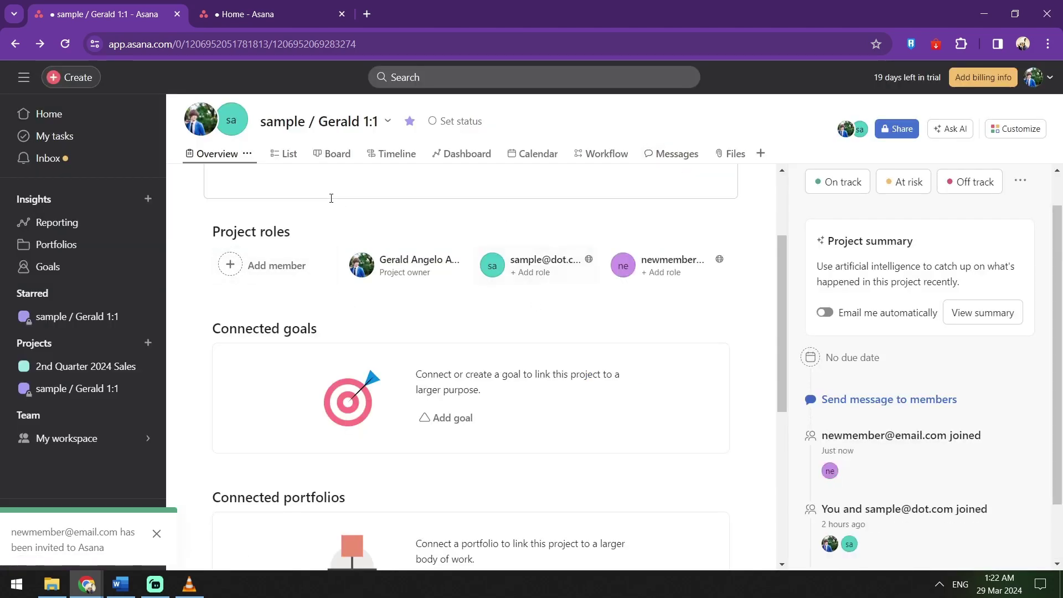
scroll(425, 310, "up", 4)
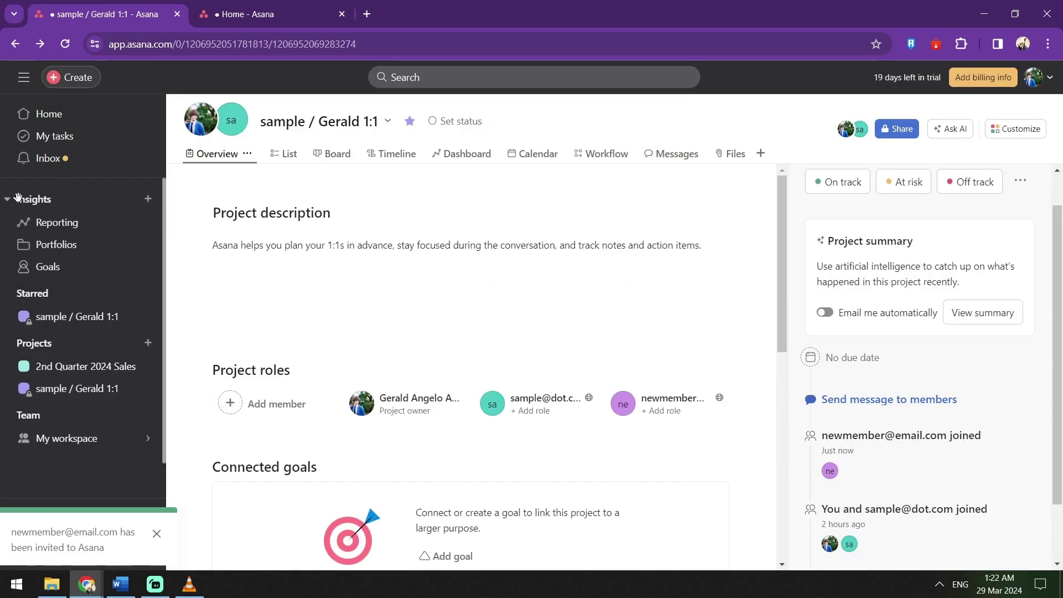
left_click(71, 139)
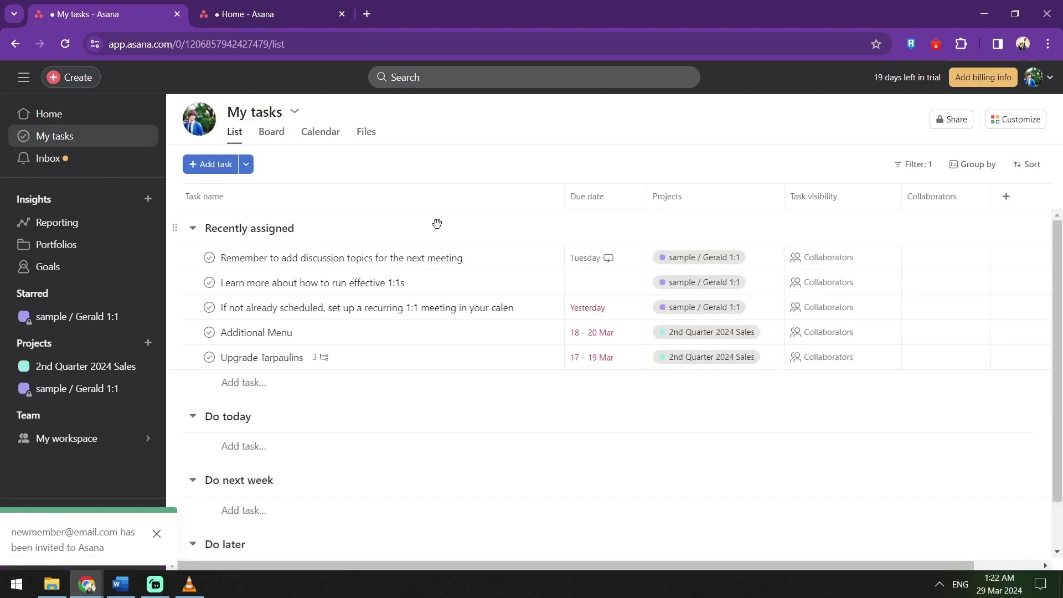
- Add Sample Task at the top of Recently assigned without setting a due date
left_click(209, 170)
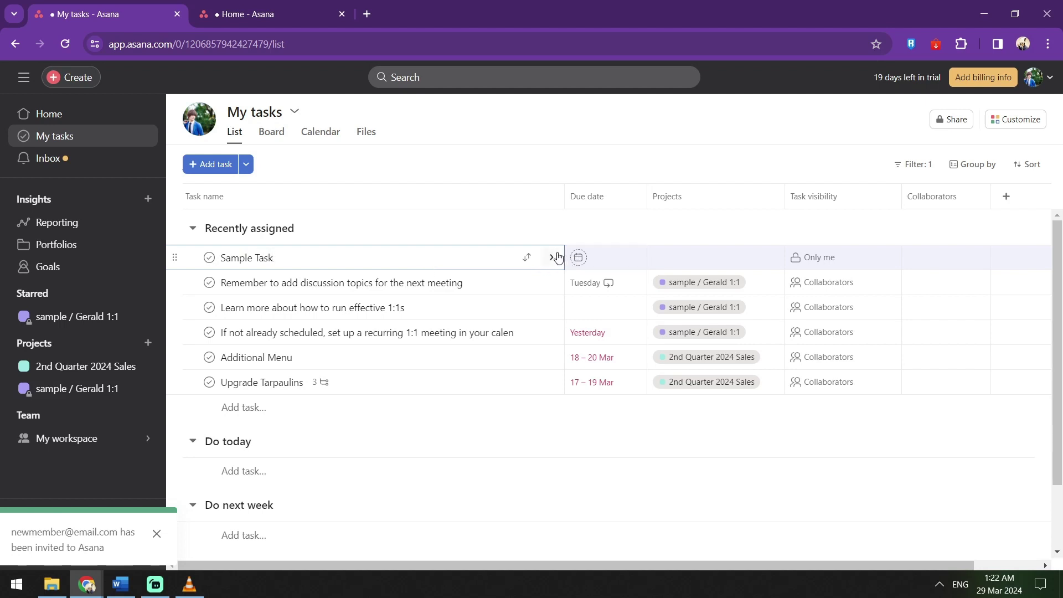
left_click(576, 262)
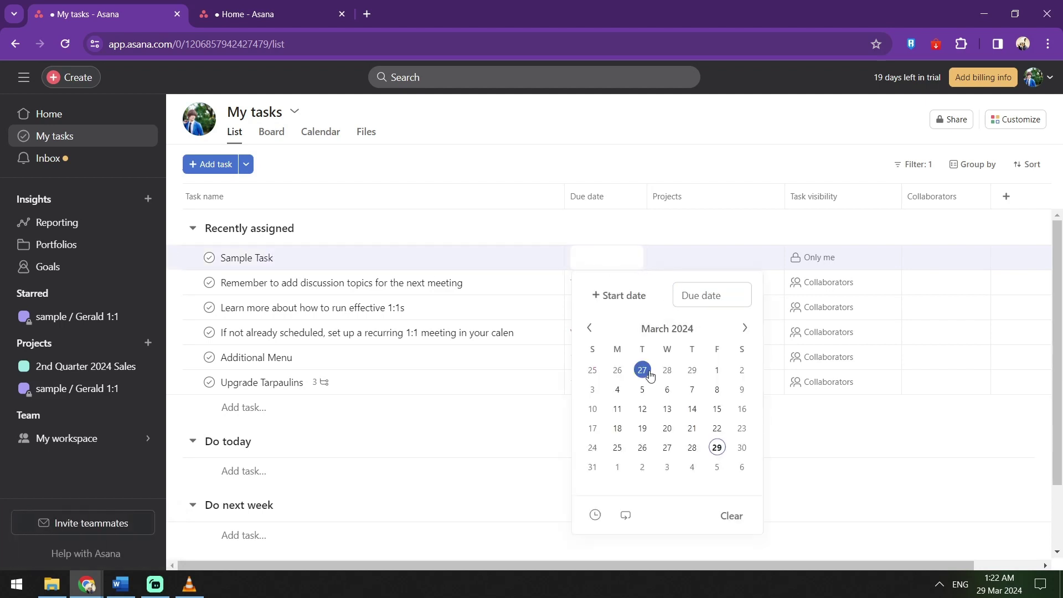
left_click(819, 259)
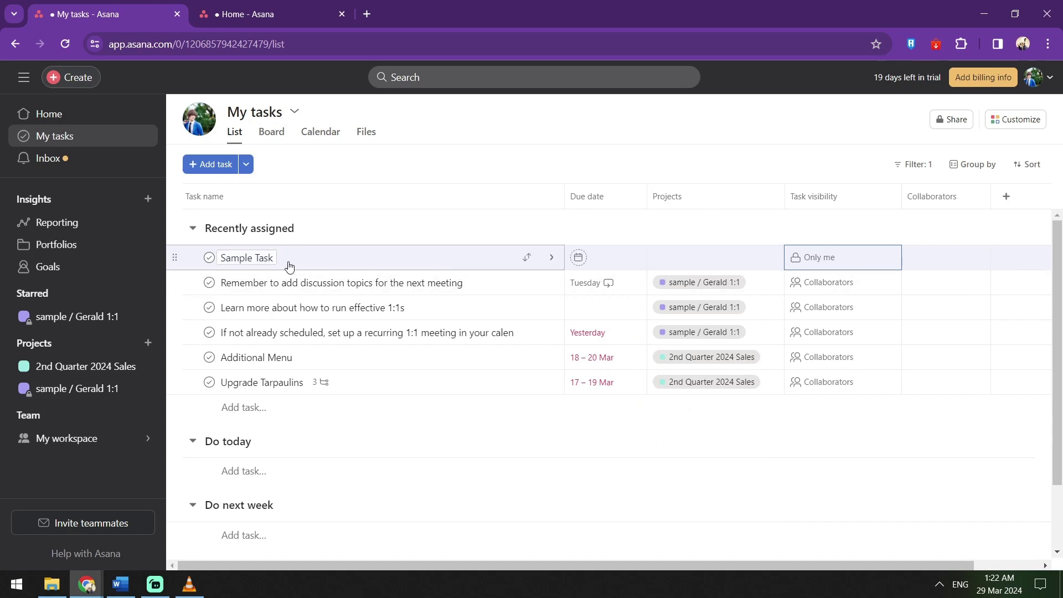
- Assign Sample Task to the newly invited member and make it public to the workspace
left_click(552, 258)
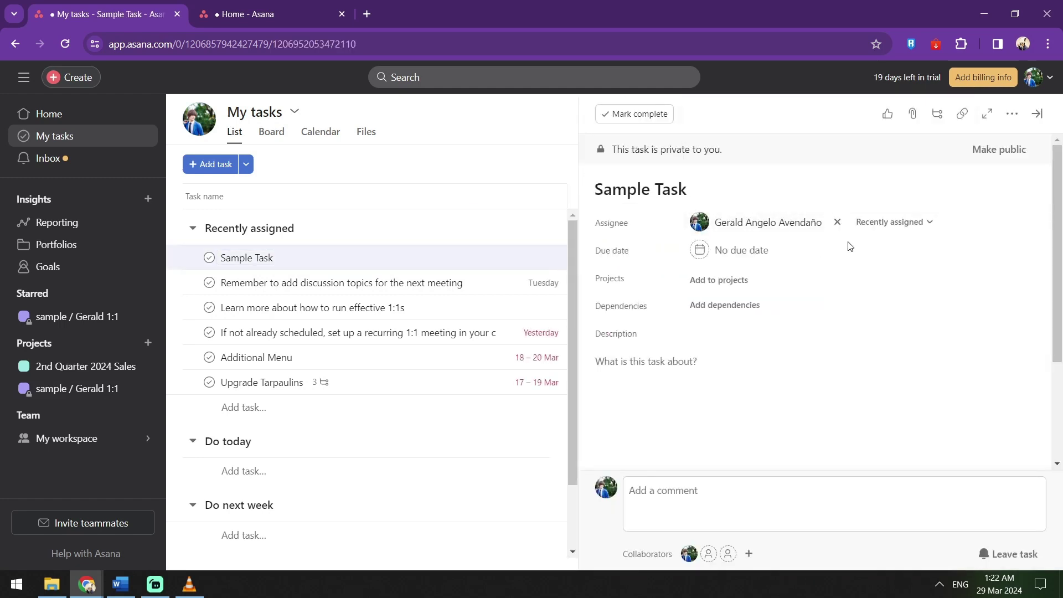
left_click(851, 224)
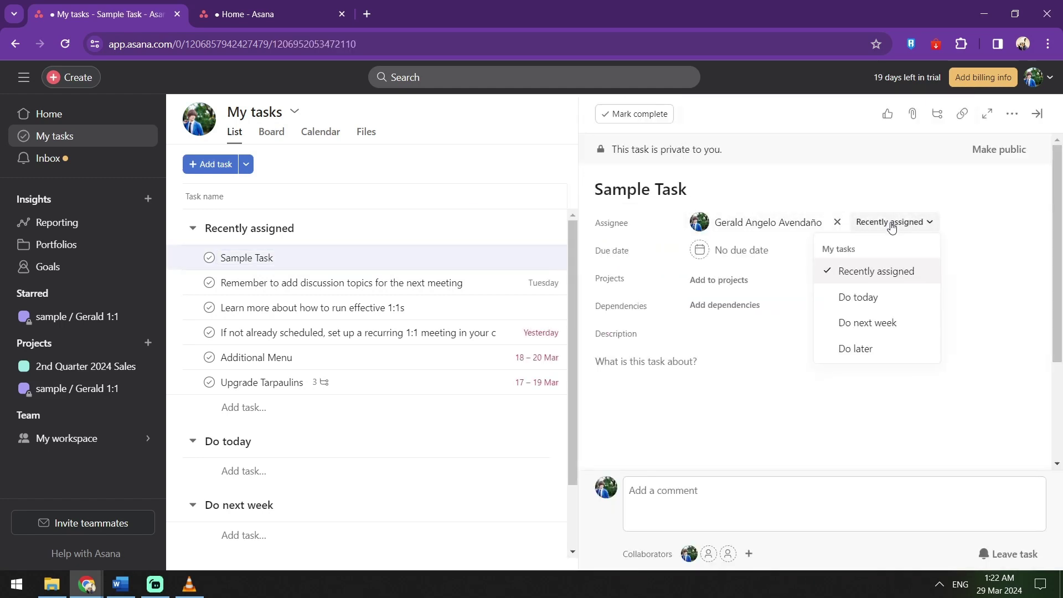
left_click(837, 222)
left_click(837, 222)
left_click(785, 227)
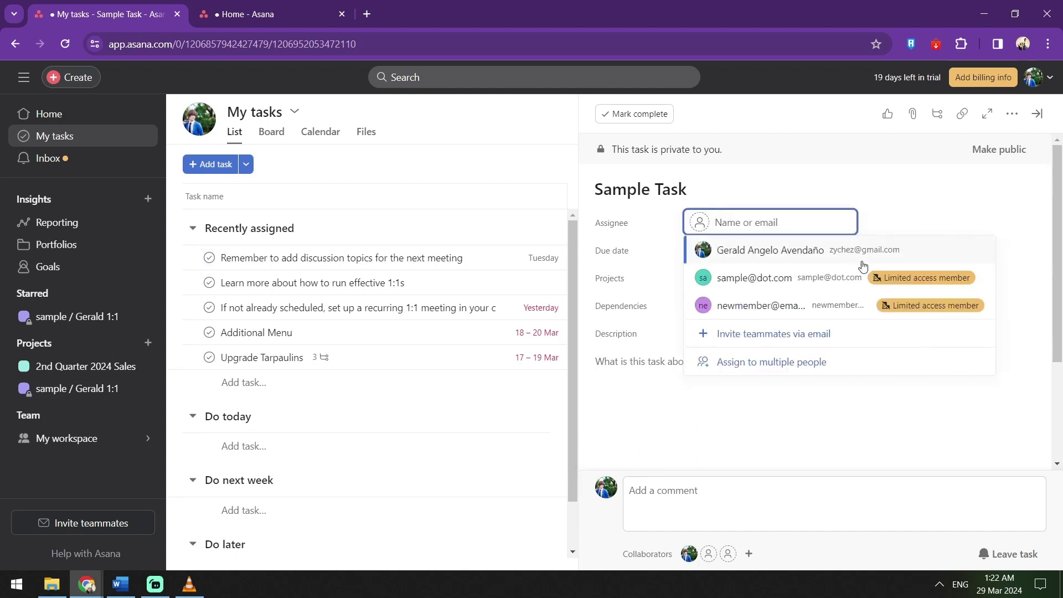
left_click(764, 311)
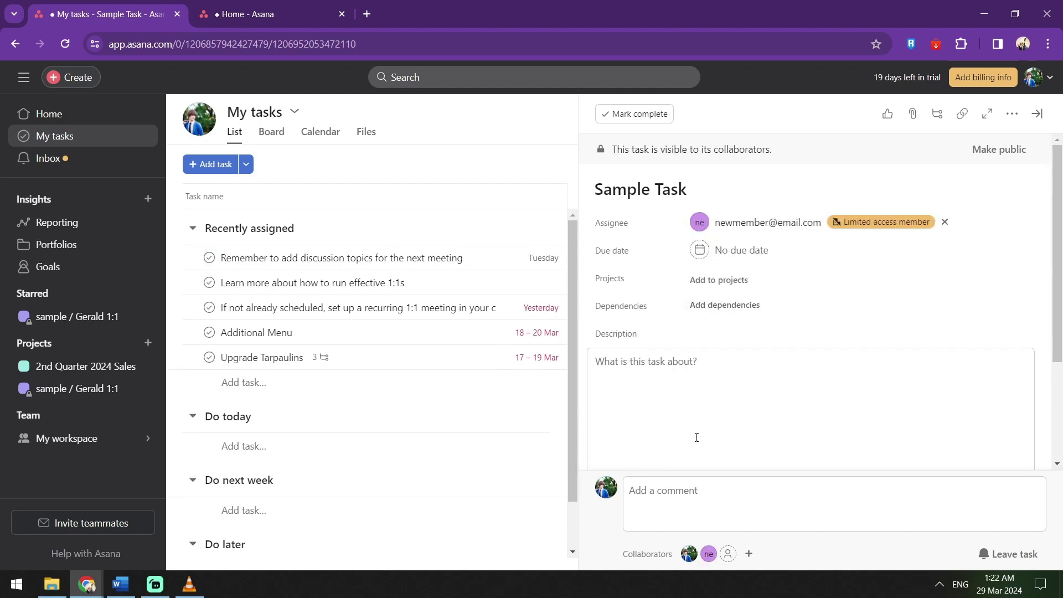
left_click(989, 159)
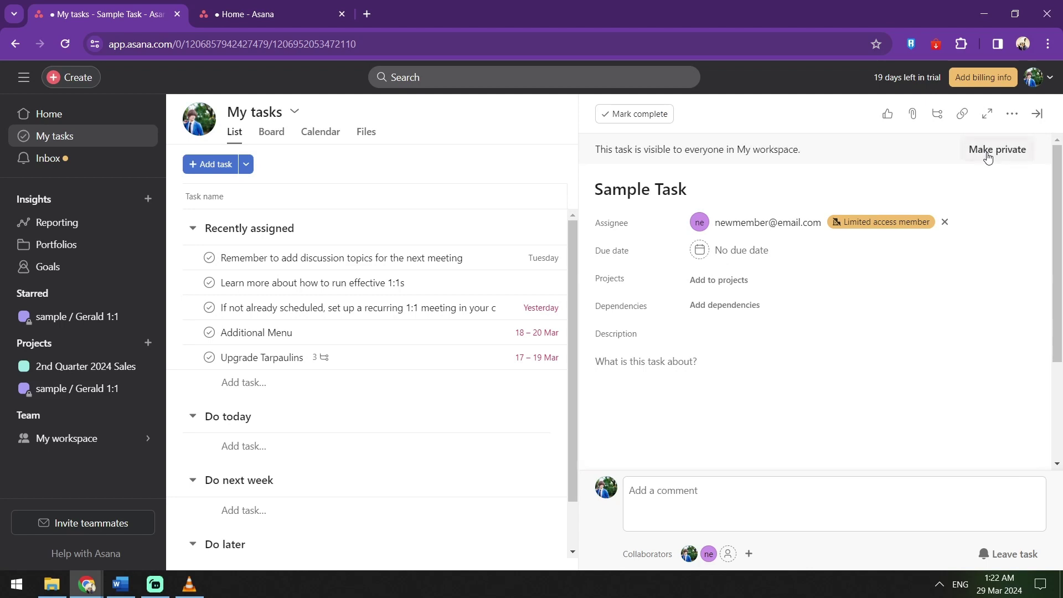
left_click(421, 446)
- Set the 'Remember to add discussion topics for the next meeting' task's Topic Type to FYI [abbv]
key("Escape")
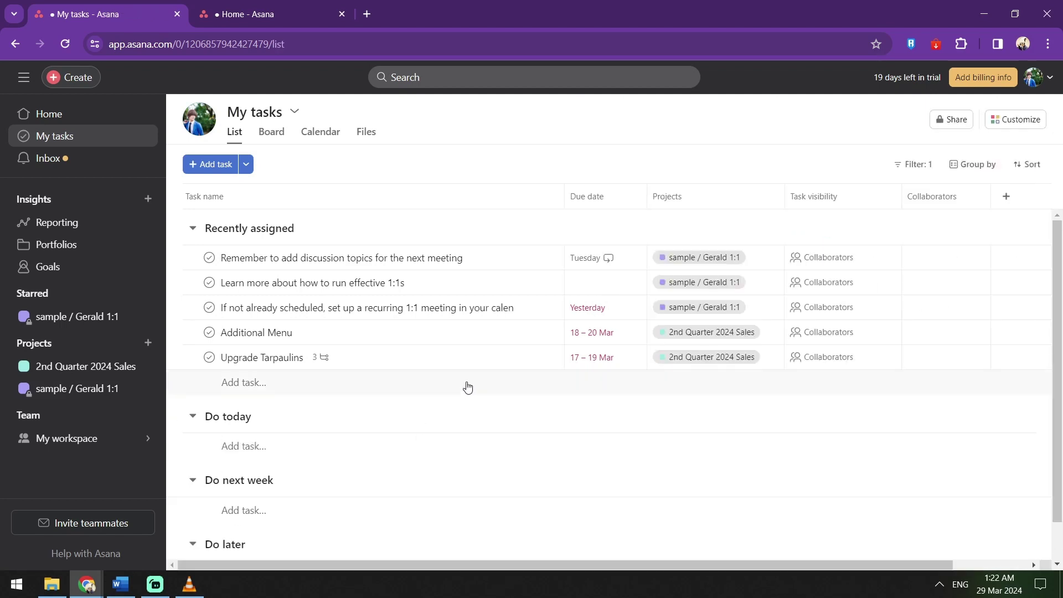
scroll(471, 383, "down", 1)
scroll(473, 380, "up", 1)
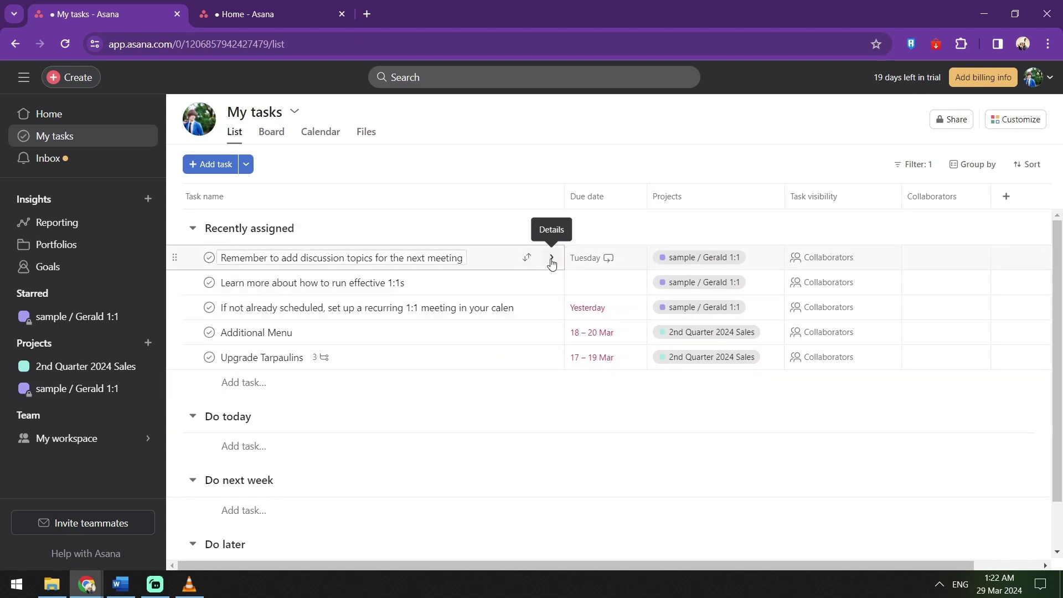
left_click(552, 260)
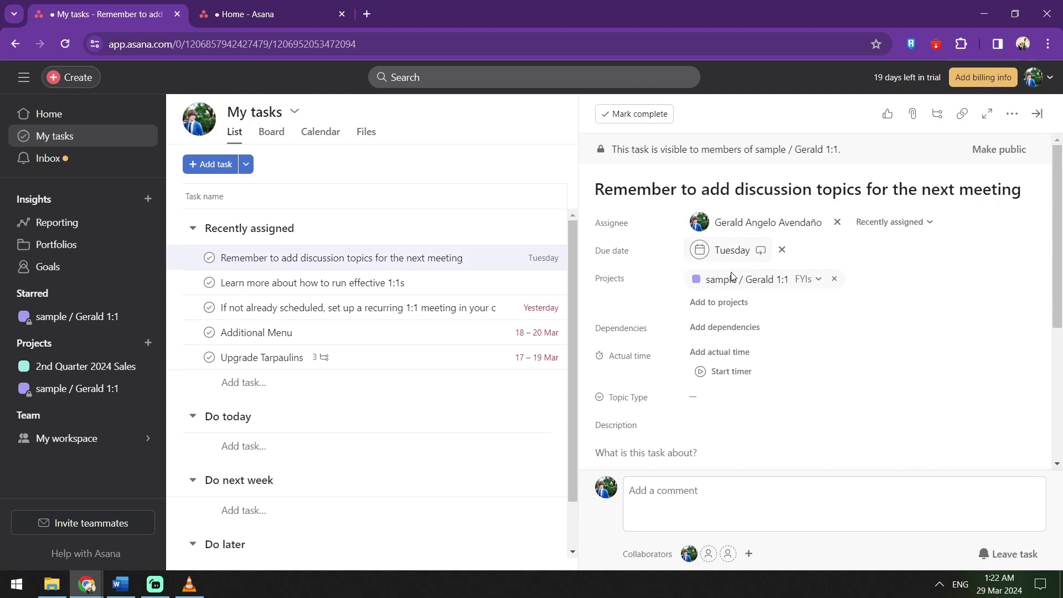
left_click(753, 329)
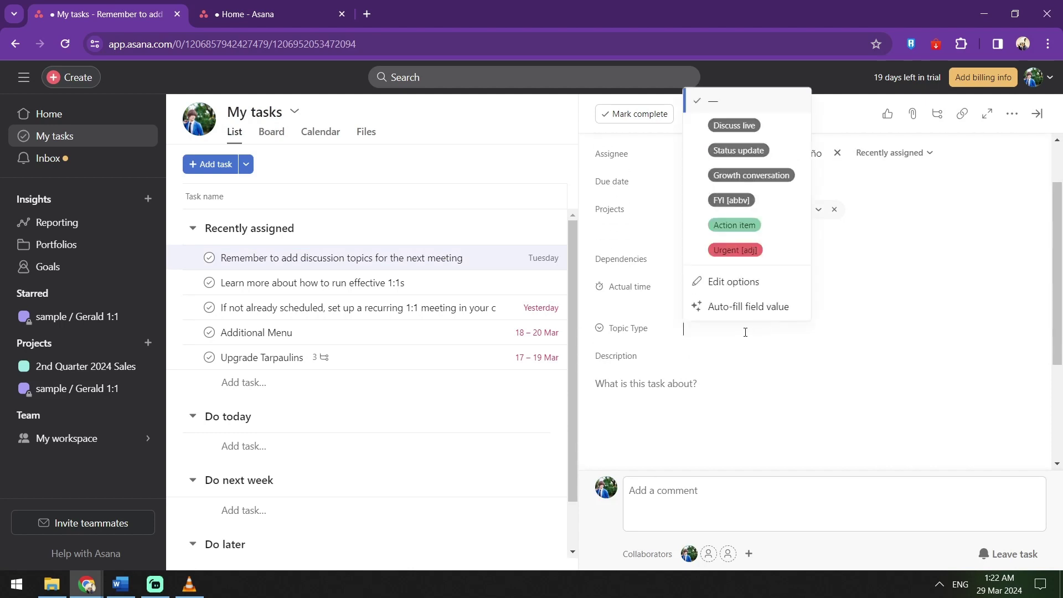
left_click(737, 206)
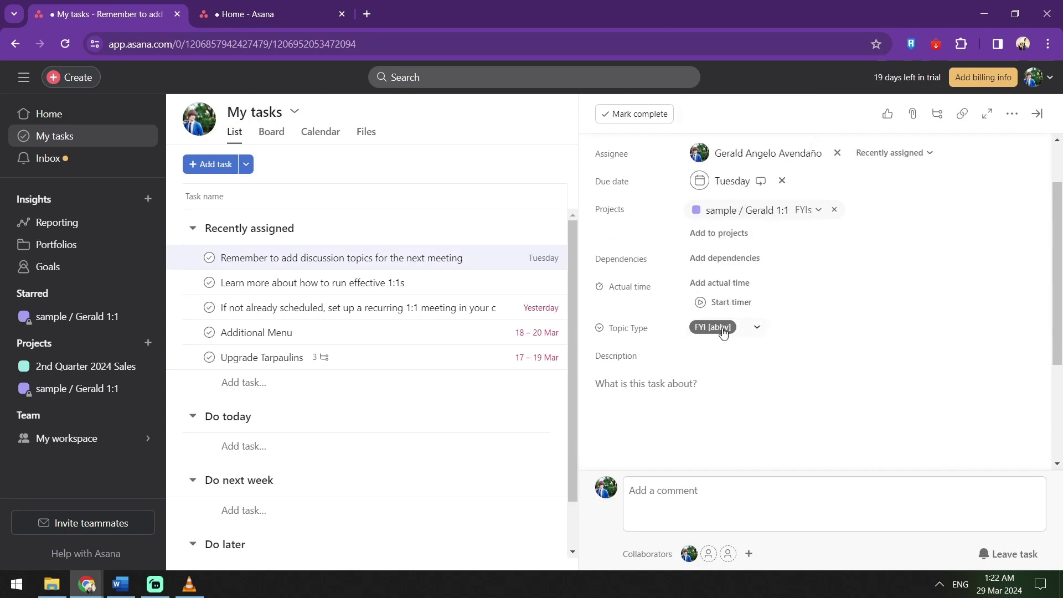
scroll(720, 332, "down", 1)
left_click(689, 318)
scroll(737, 325, "down", 2)
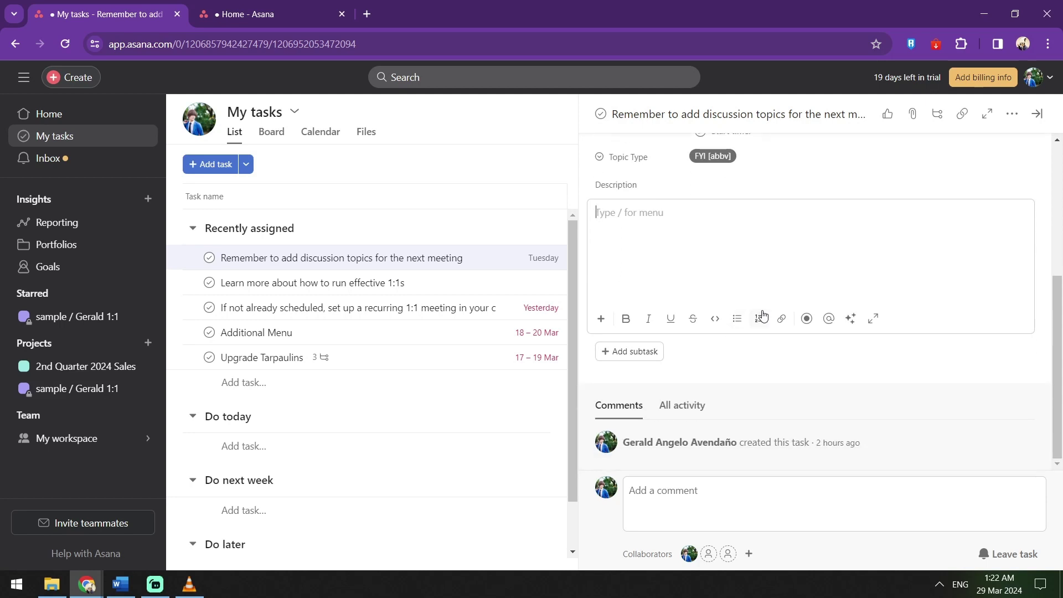
scroll(748, 332, "up", 4)
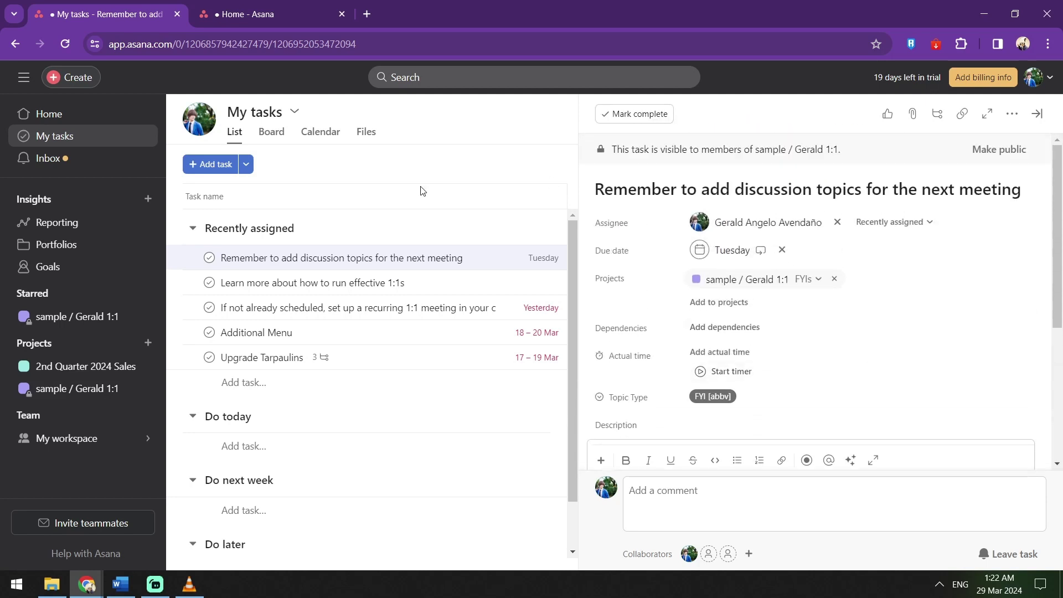
- Create My first dashboard under Reporting and list its 5 overdue tasks from the Overdue tasks chart
left_click(54, 225)
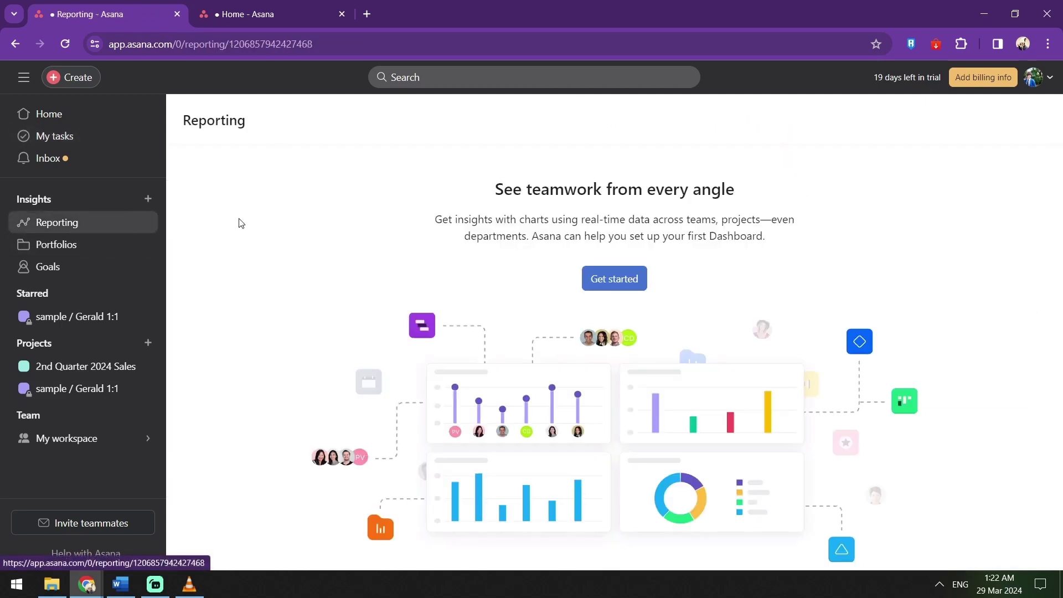
left_click(611, 281)
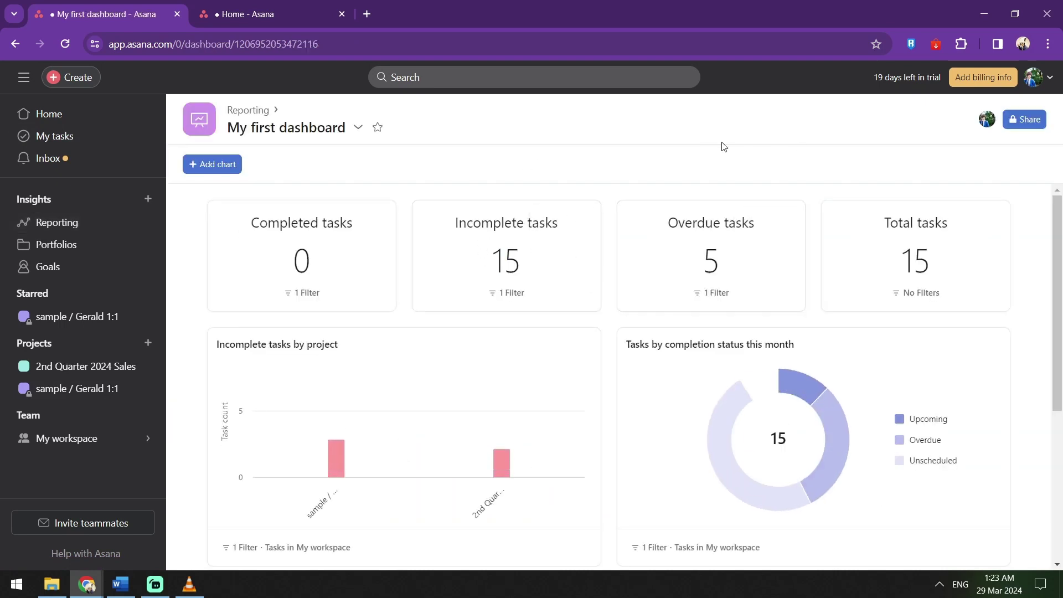
mouse_move(1060, 229)
left_mouse_down()
mouse_move(1061, 332)
mouse_move(1061, 227)
left_mouse_up()
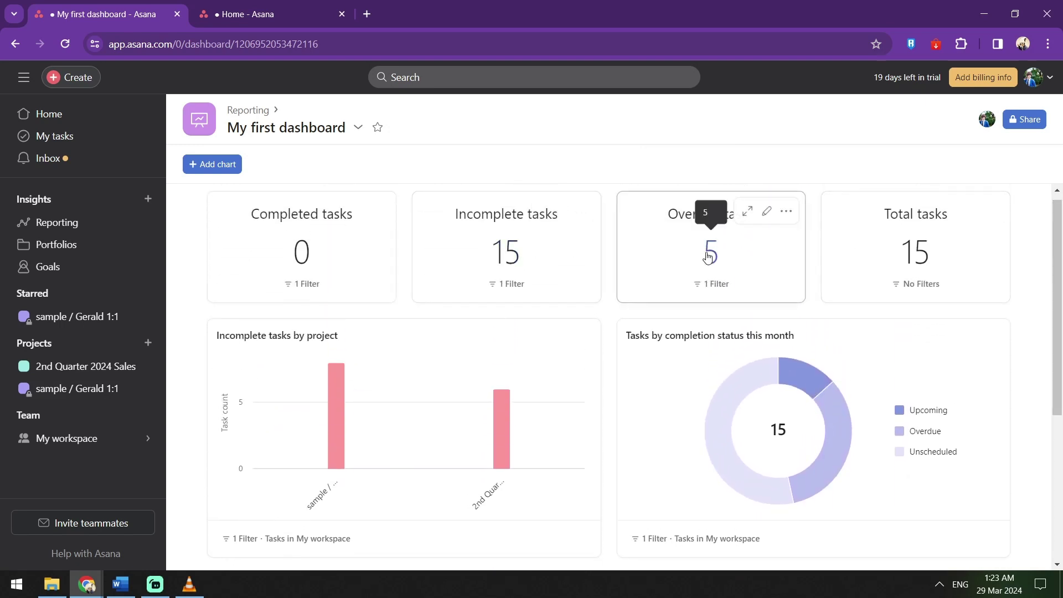
mouse_move(502, 423)
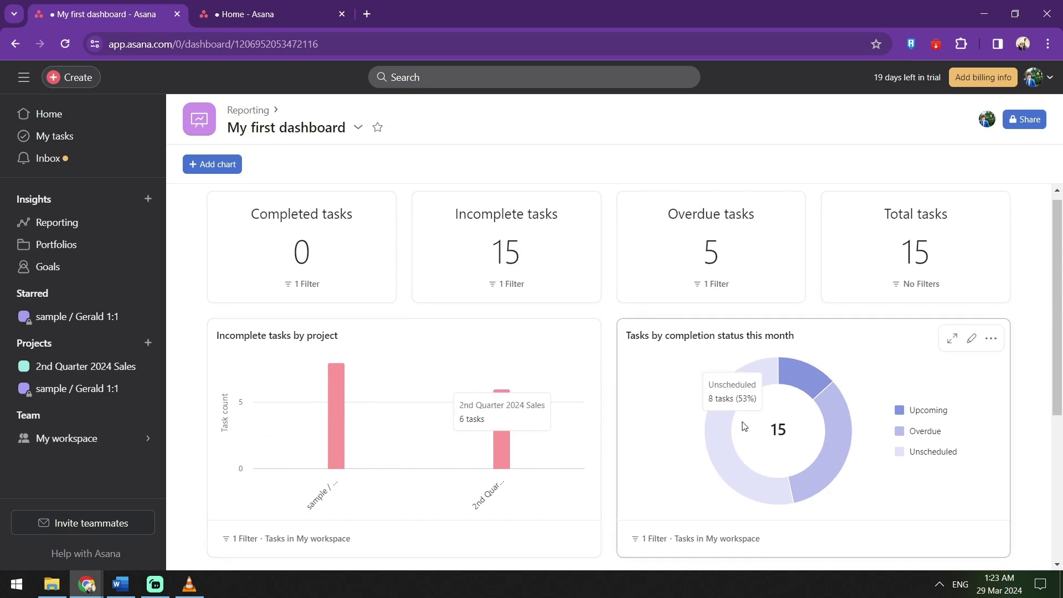
scroll(992, 306, "down", 5)
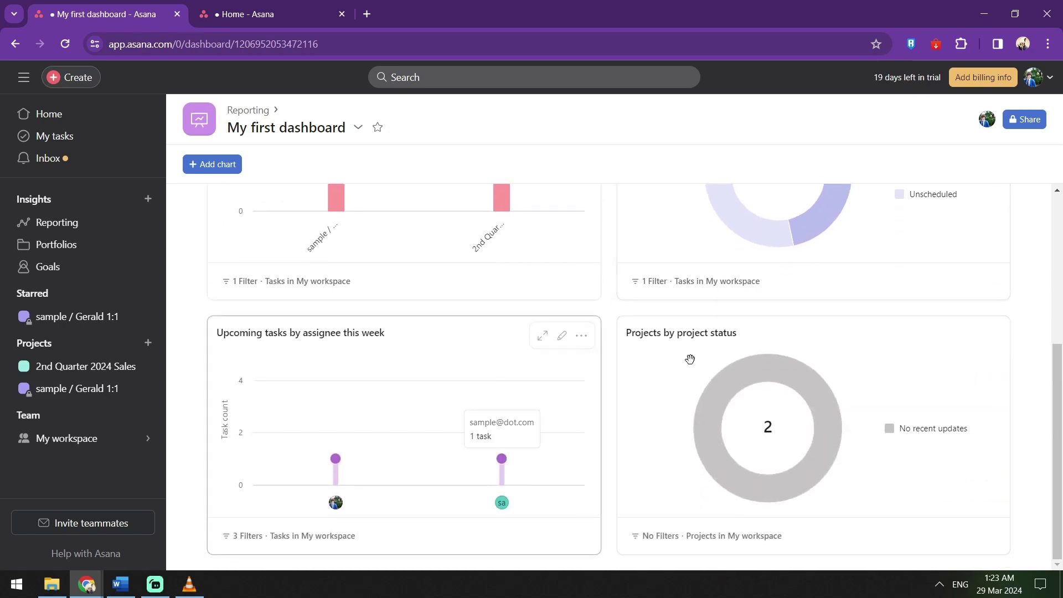
scroll(825, 379, "up", 5)
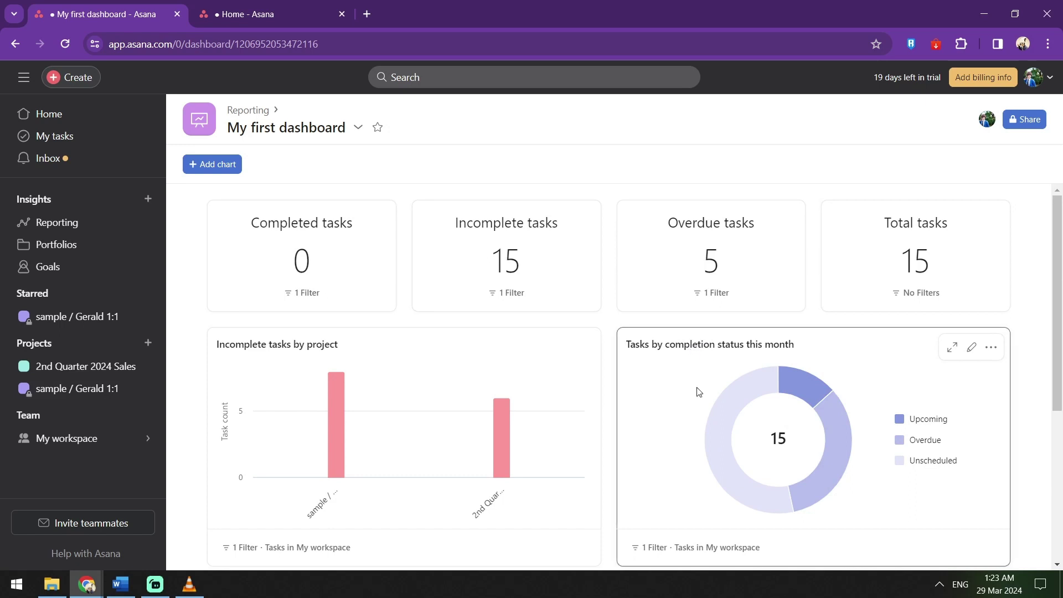
left_click(715, 278)
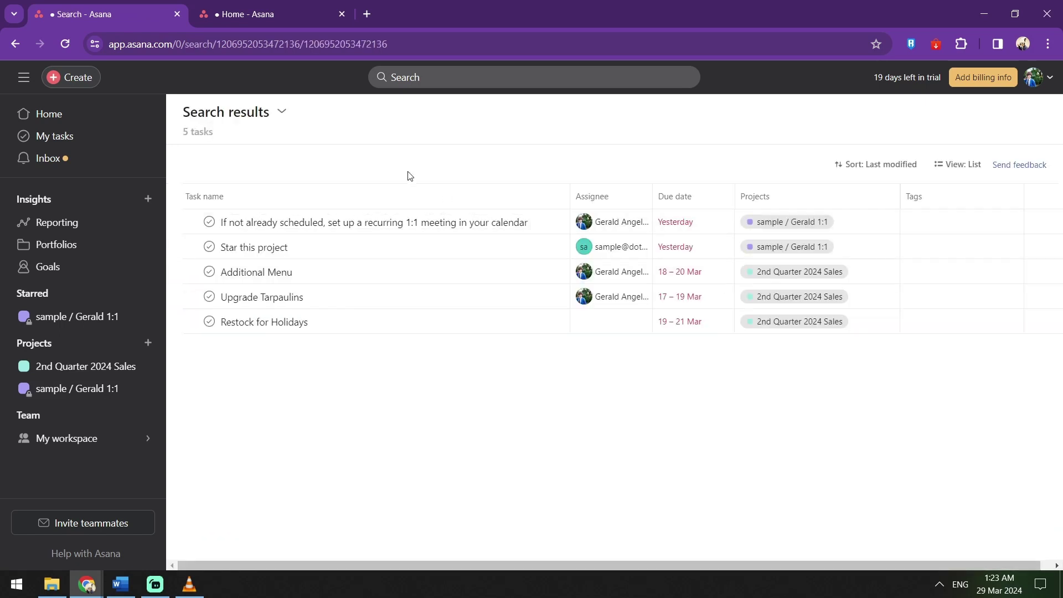
- Create a light-green 'Urgent' tag and apply it to the first overdue task, the 1:1 meeting scheduling
left_click(688, 233)
left_click(997, 344)
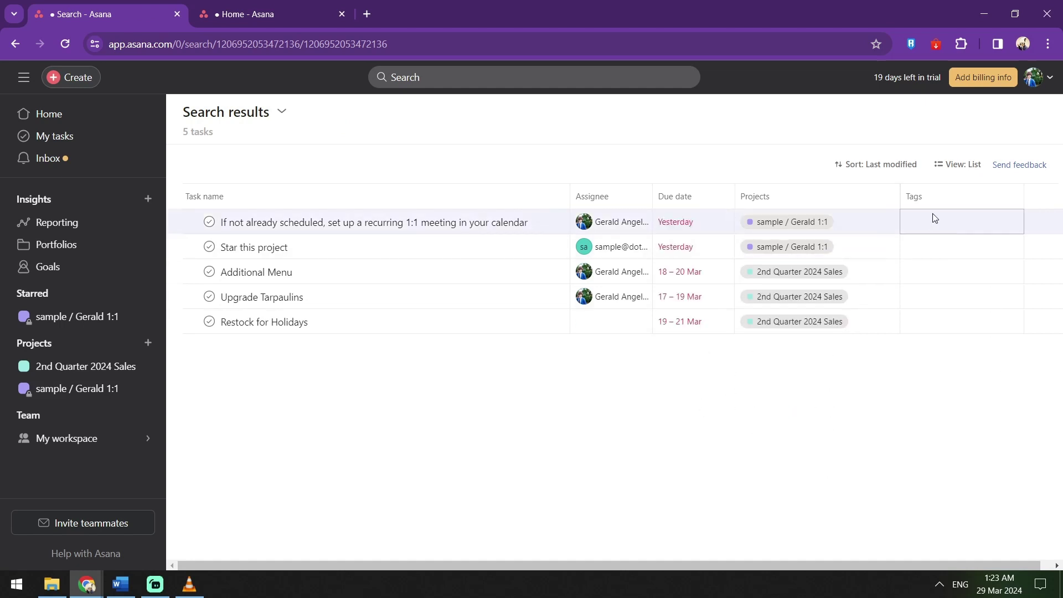
left_click(945, 218)
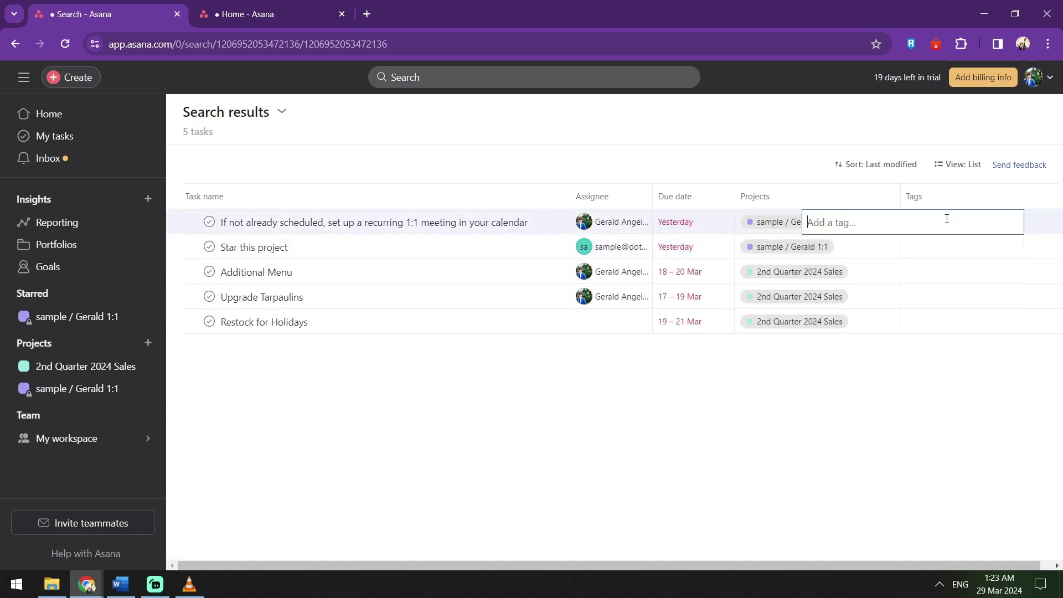
type("Ur")
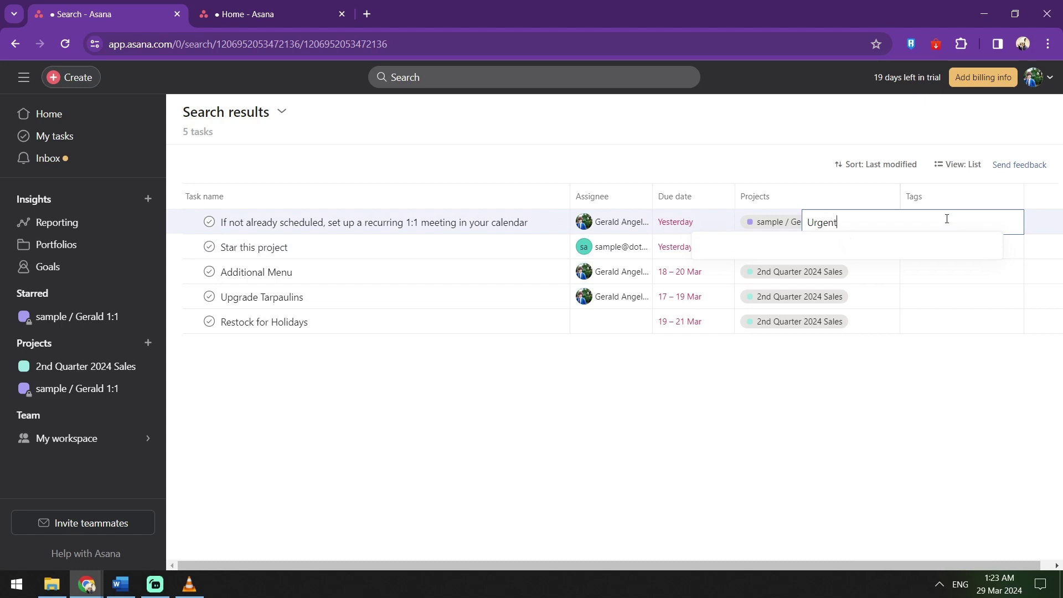
type("gent")
key("BackSpace")
key("BackSpace")
key("BackSpace")
key("BackSpace")
key("BackSpace")
key("BackSpace")
left_click(915, 245)
left_click(930, 220)
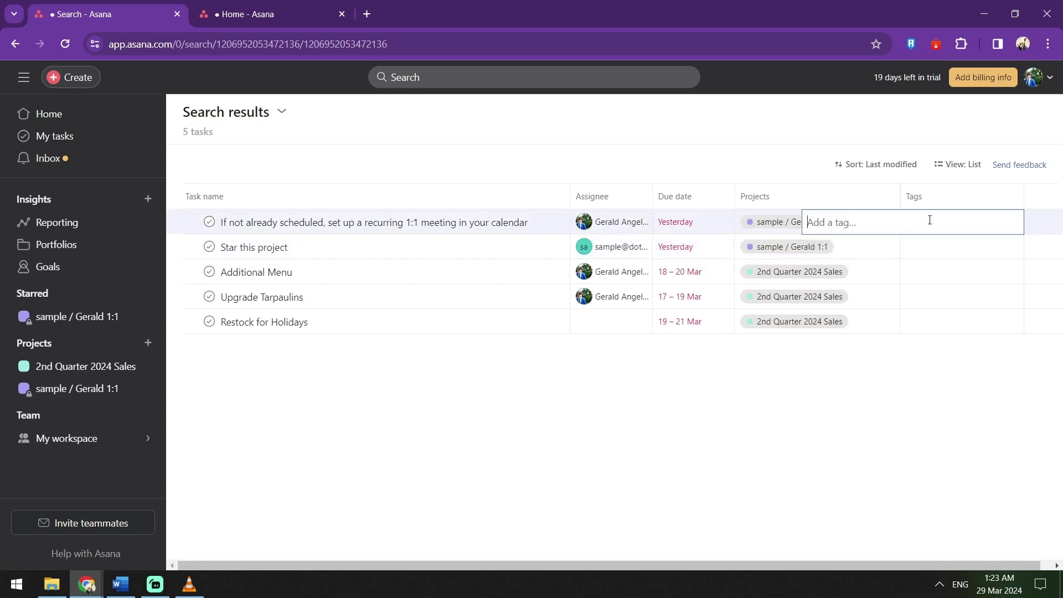
type("Urgent")
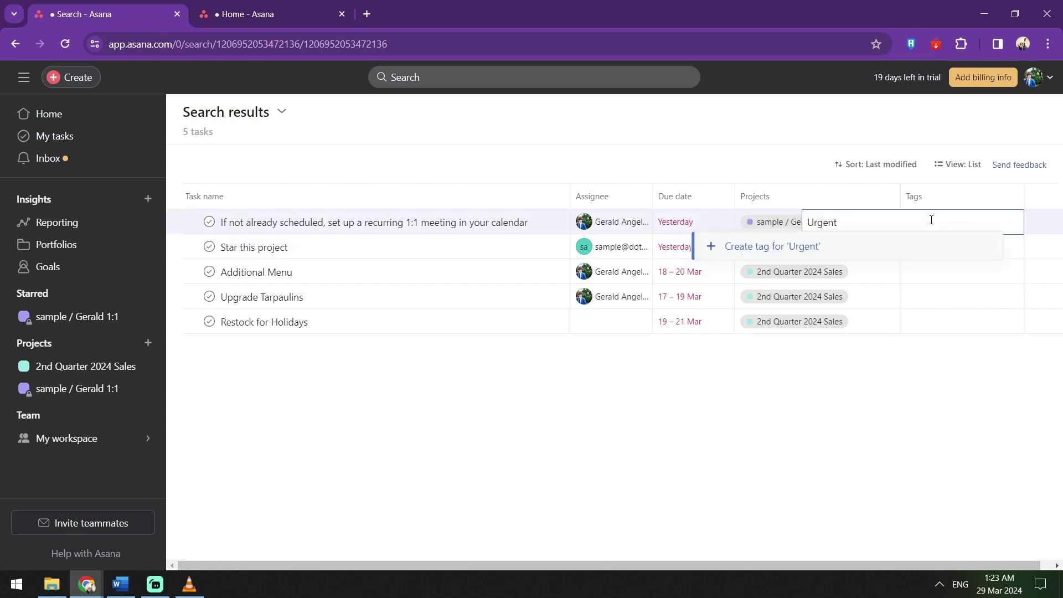
left_click(914, 253)
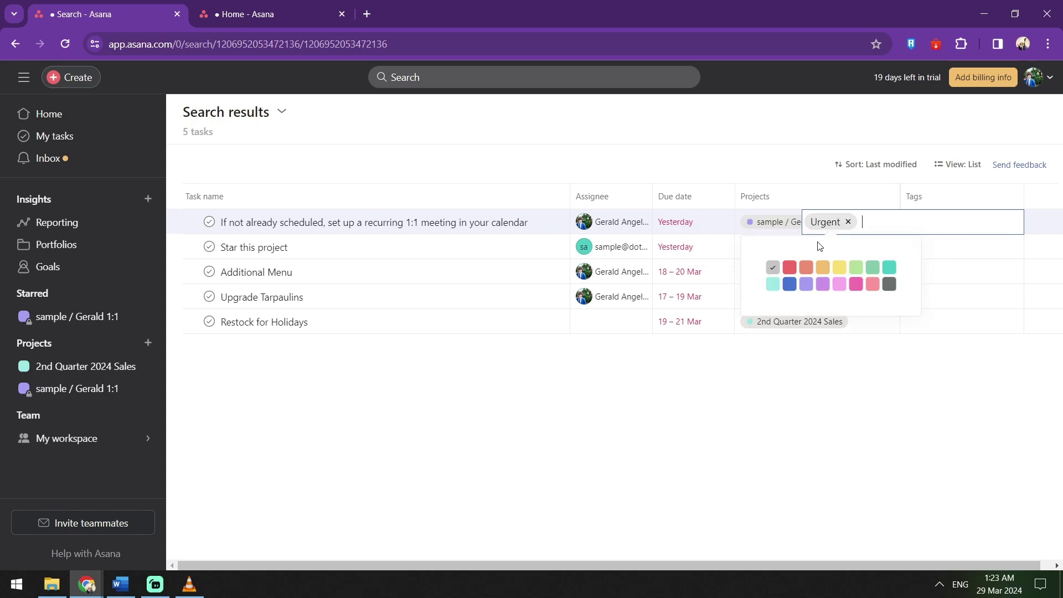
left_click(854, 268)
left_click(904, 415)
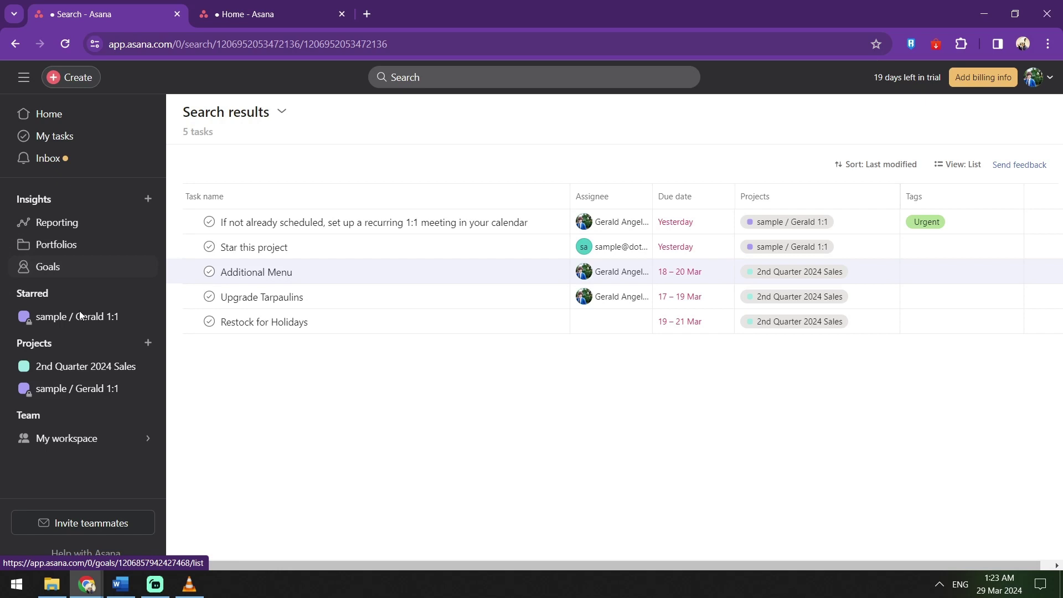
- Create My first portfolio from the Portfolios page
left_click(68, 226)
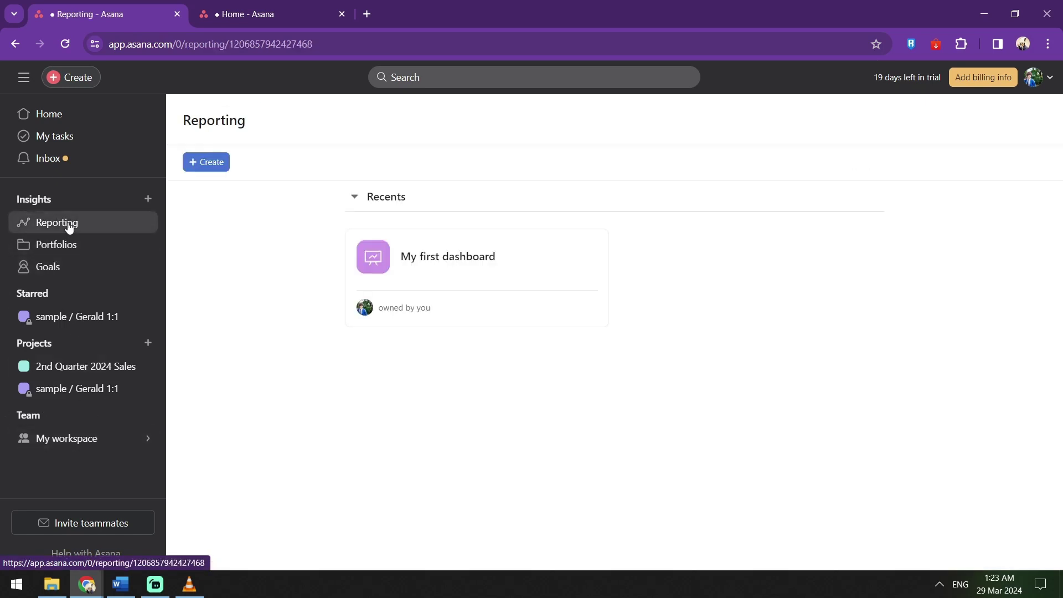
left_click(70, 248)
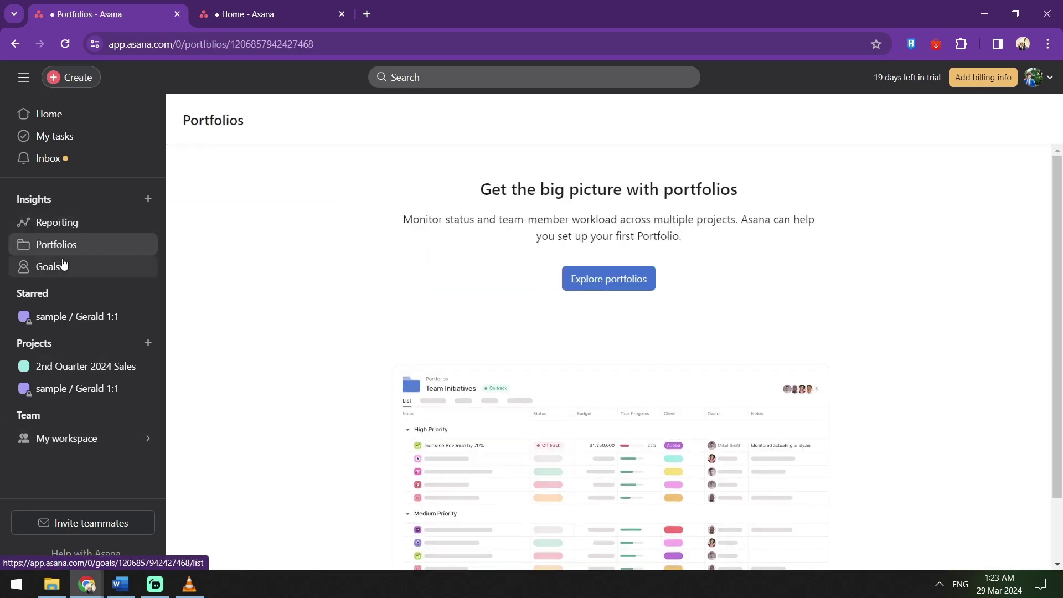
left_click(621, 279)
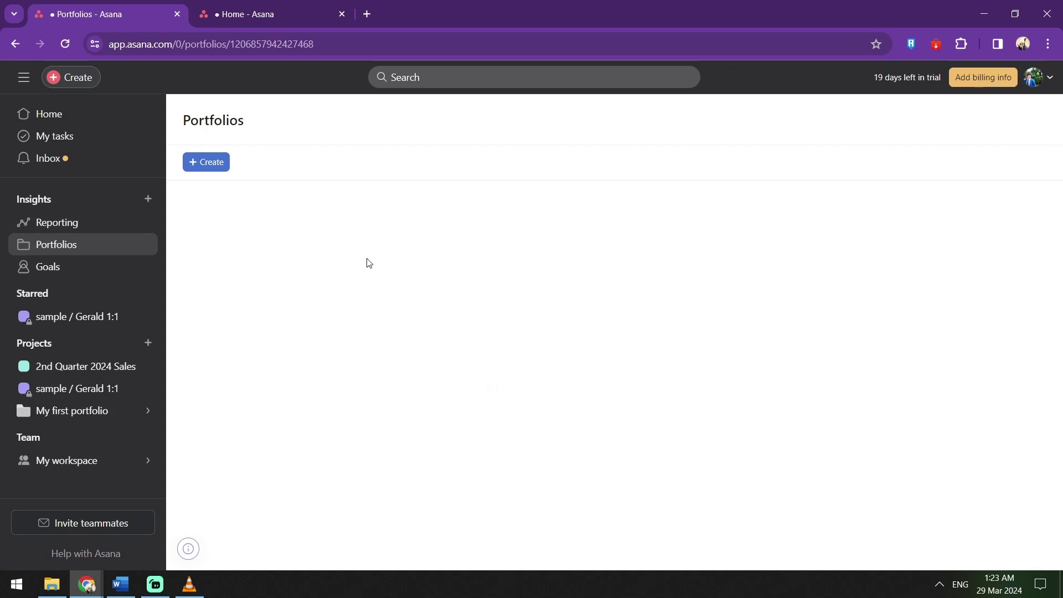
- Look through Goals and the Upgrade Tarpaulins Inbox notification, then return Home with the sidebar collapsed
left_click(47, 272)
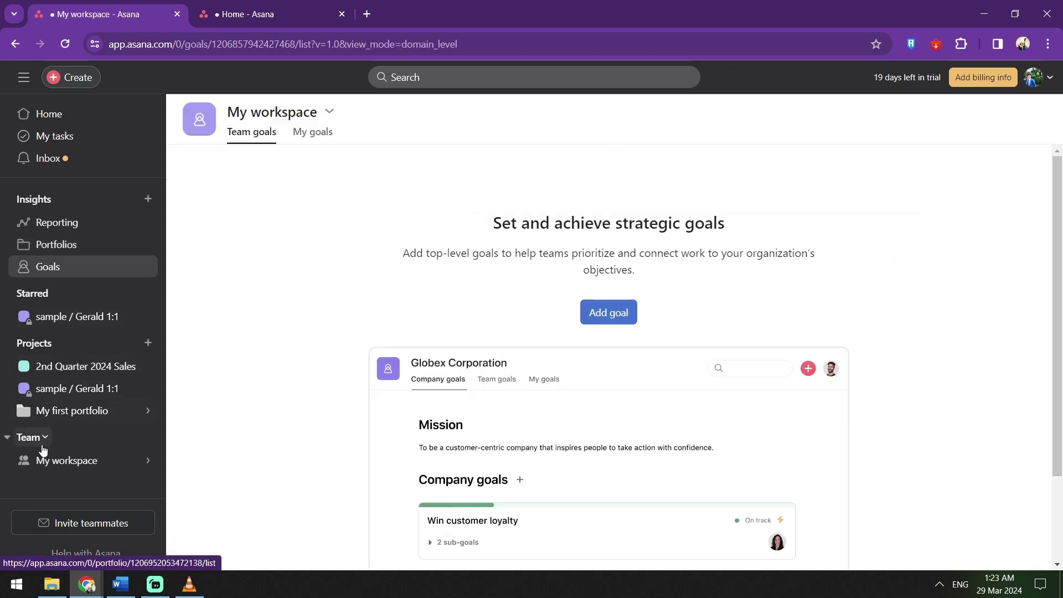
left_click(149, 463)
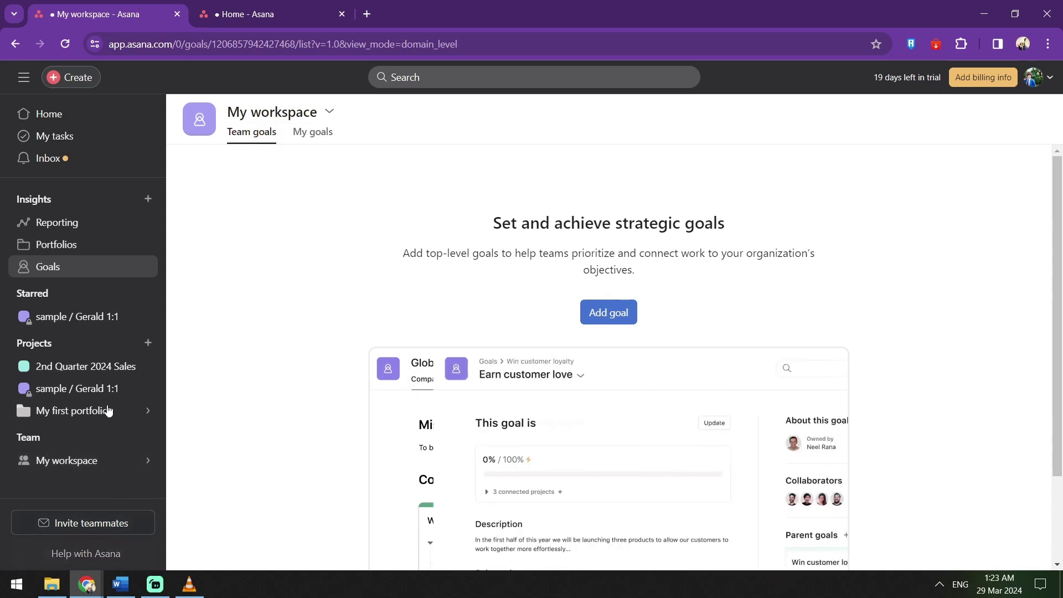
left_click(83, 157)
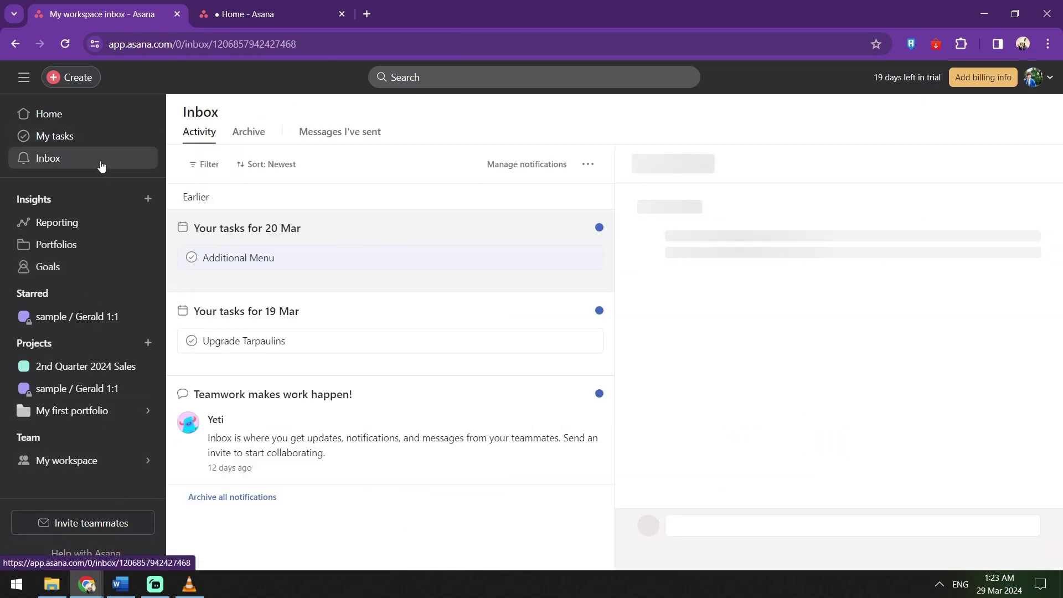
left_click(299, 323)
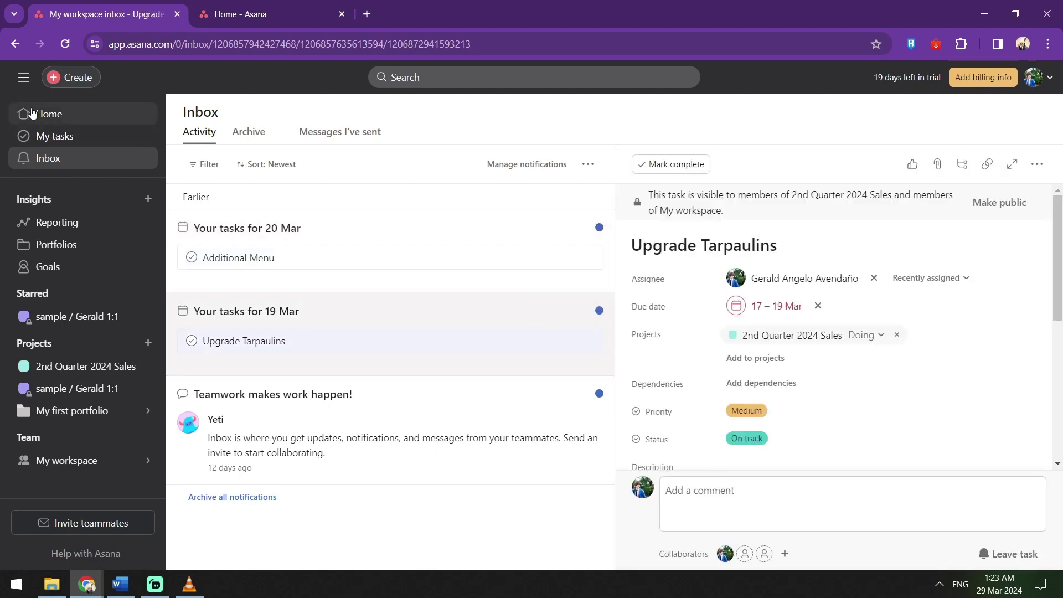
left_click(27, 113)
left_click(24, 78)
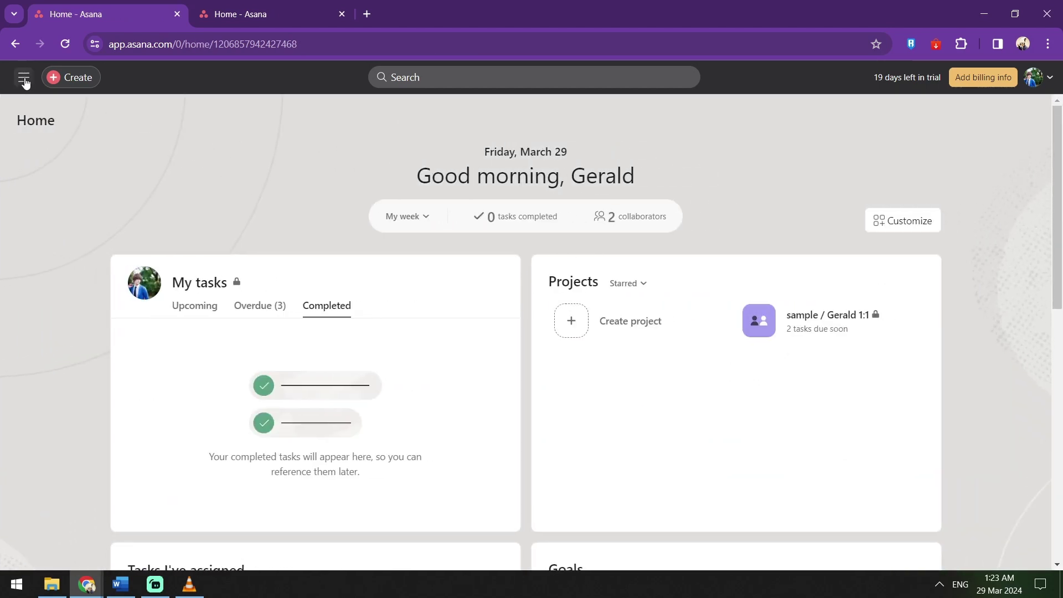
- Open the Home page customization panel and browse the available widgets
left_click(24, 80)
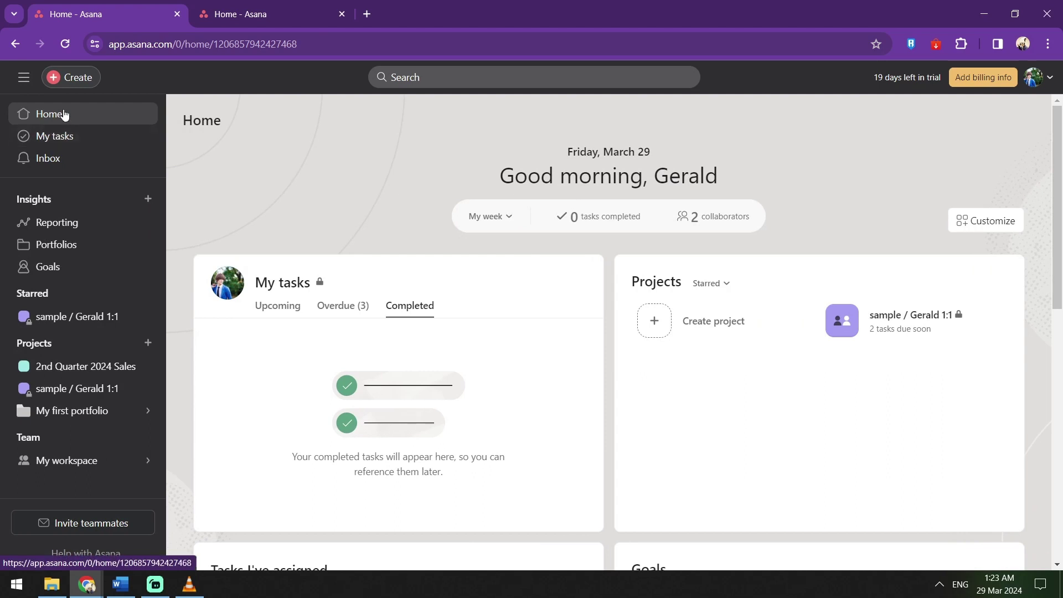
left_click(80, 80)
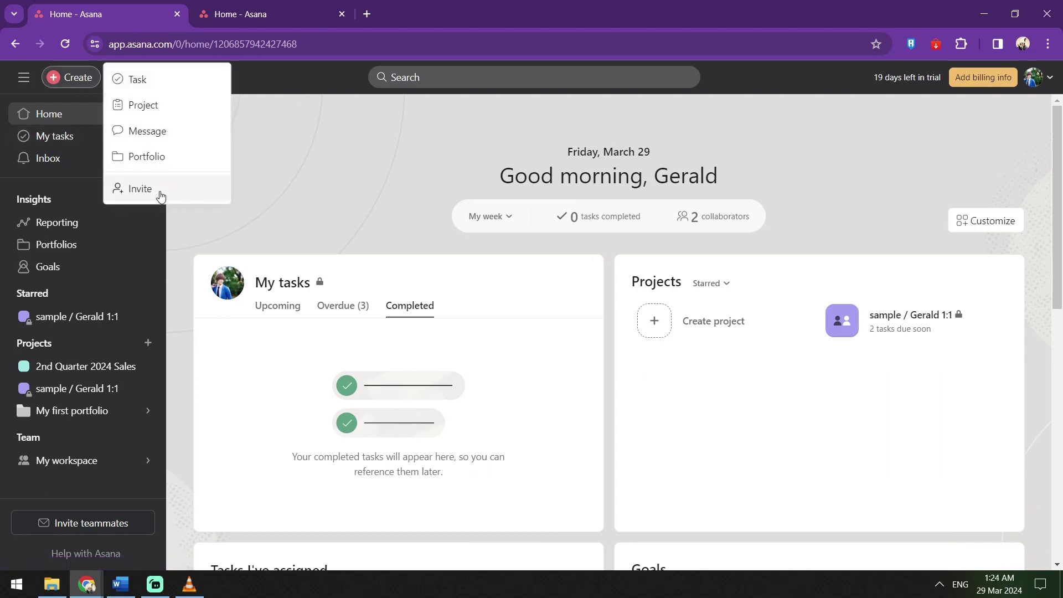
scroll(178, 297, "down", 9)
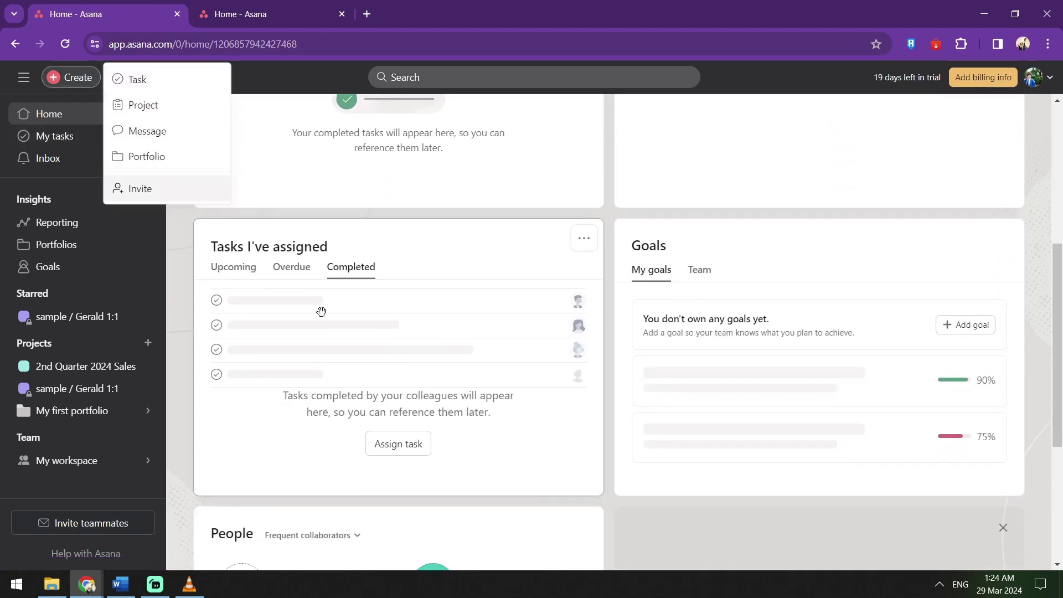
scroll(321, 315, "down", 1)
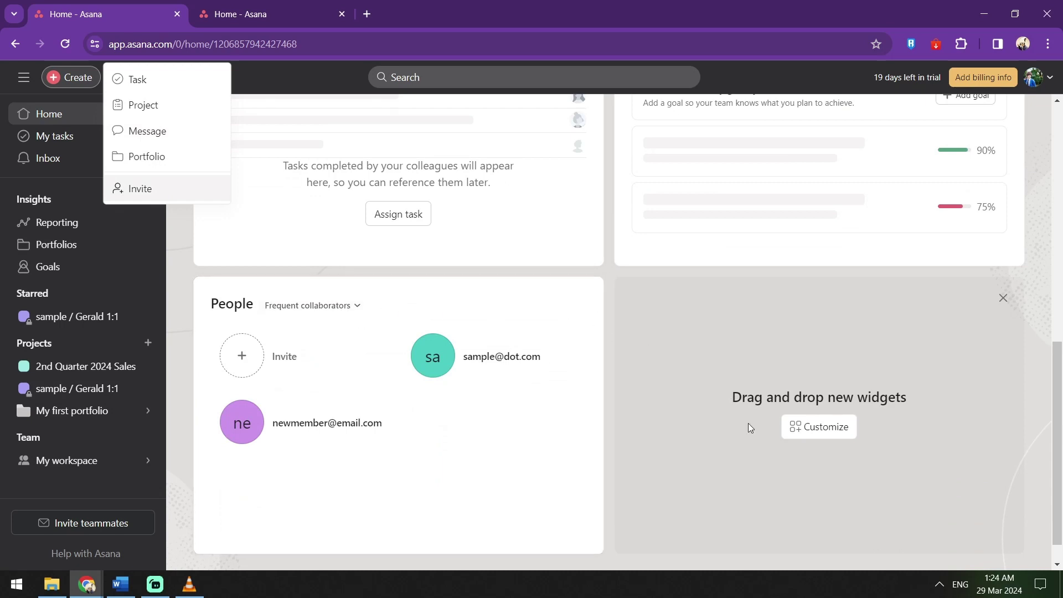
left_click(846, 433)
scroll(1028, 340, "down", 4)
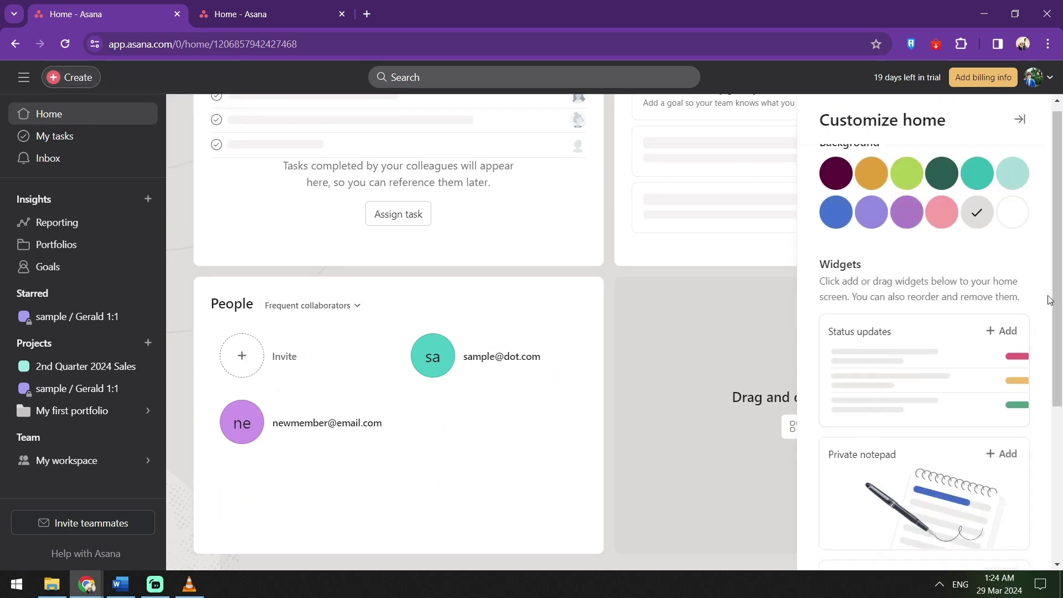
scroll(1028, 340, "down", 1)
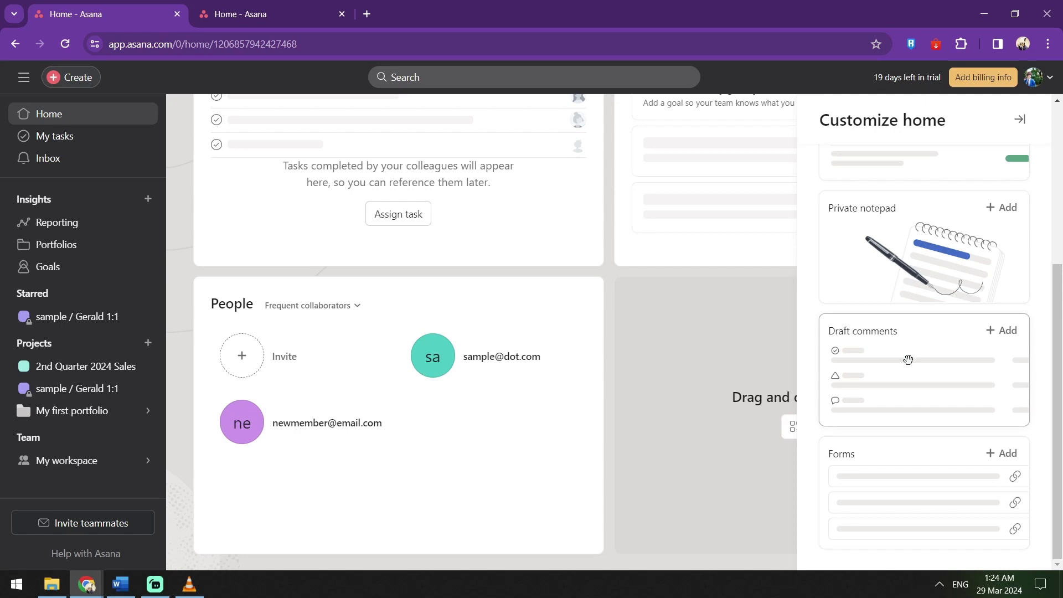
scroll(920, 450, "up", 4)
scroll(918, 414, "up", 1)
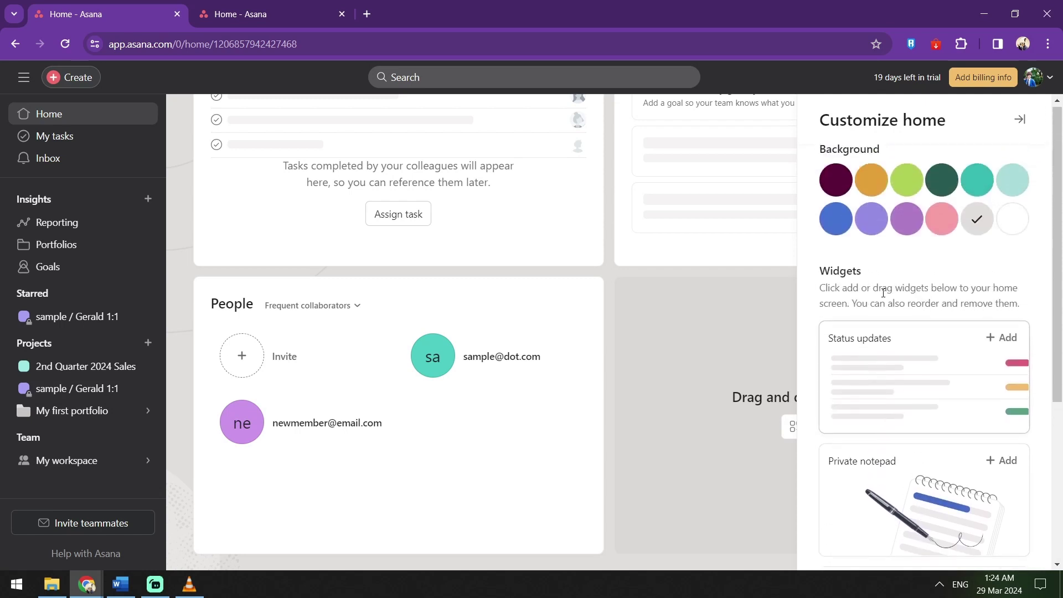
- Add the Status updates widget to Home and close the customization panel
left_click(1001, 340)
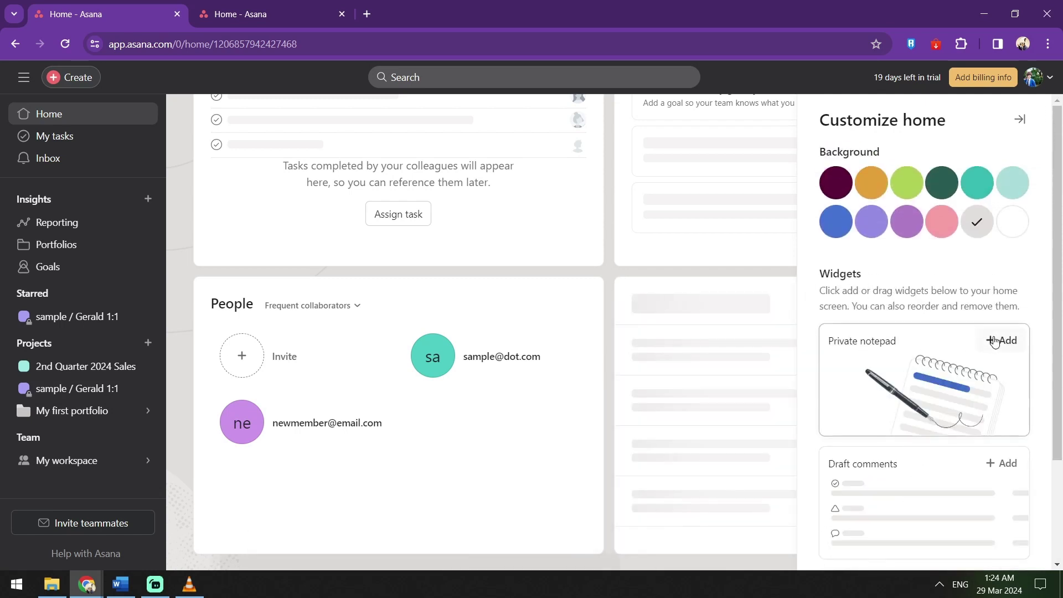
left_click(610, 278)
scroll(610, 277, "up", 3)
scroll(610, 278, "up", 6)
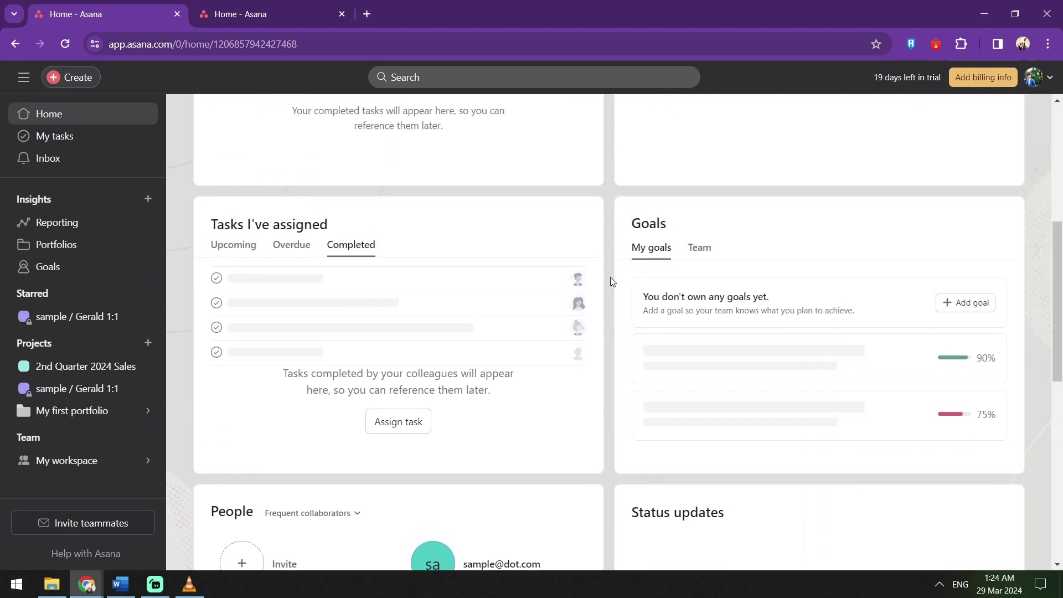
scroll(611, 283, "up", 2)
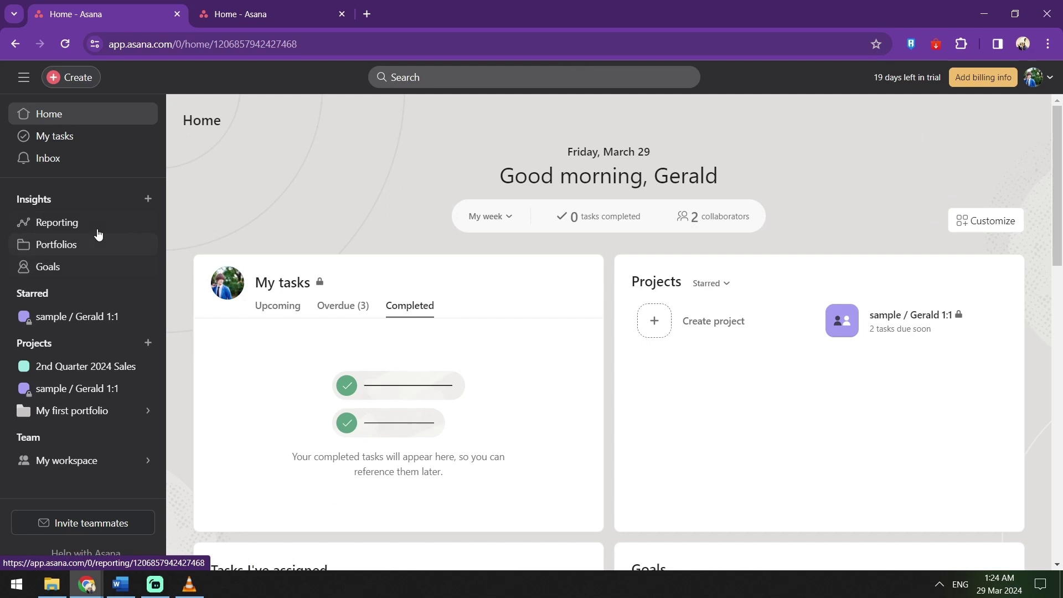
- Save a company goal titled 'Finish Tasks' with yourself as a member, then go to Reporting
left_click(91, 271)
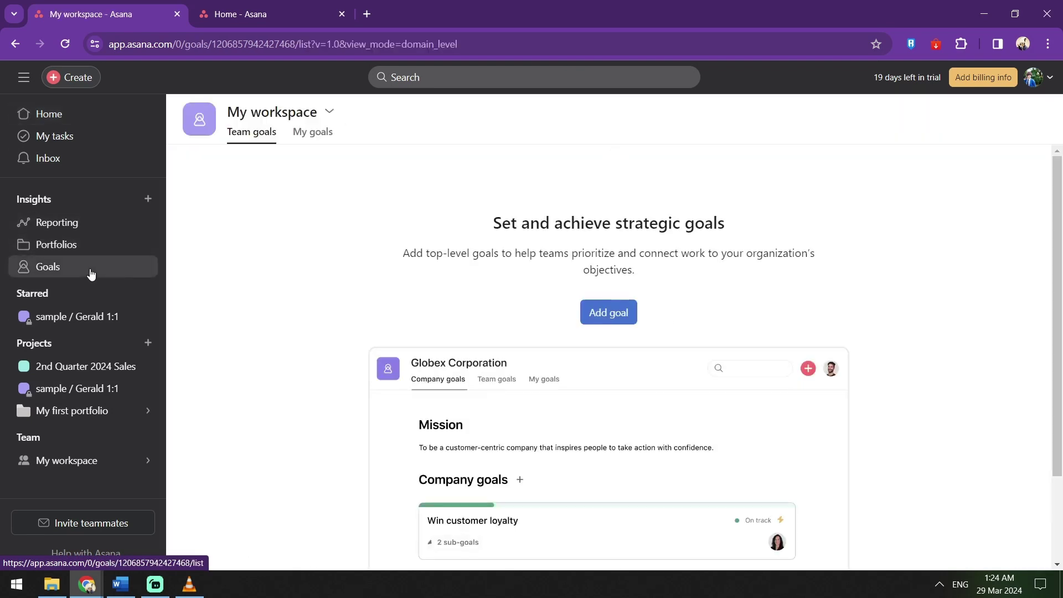
left_click(609, 311)
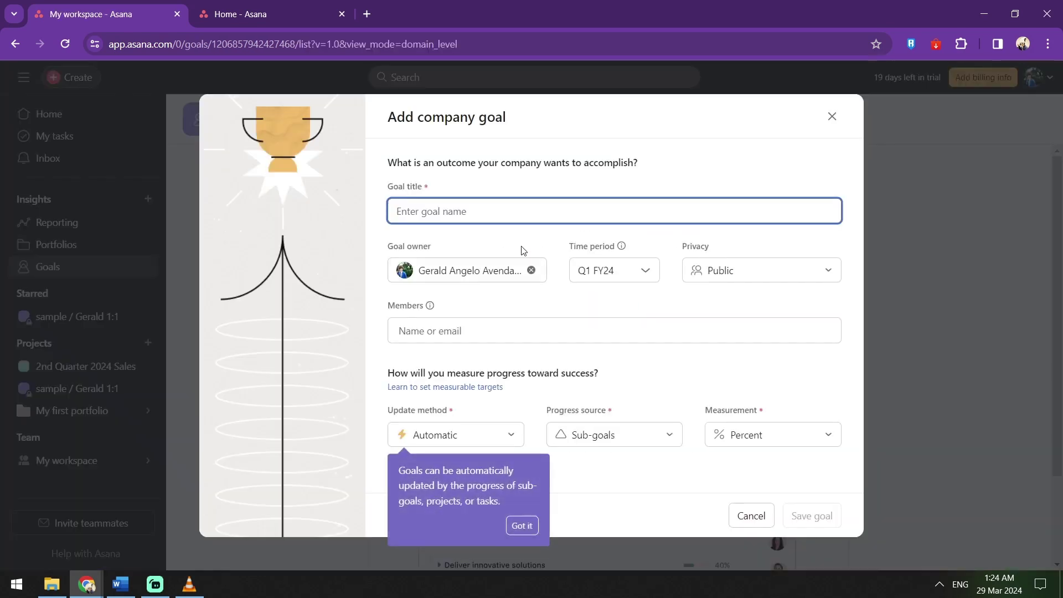
left_click(514, 528)
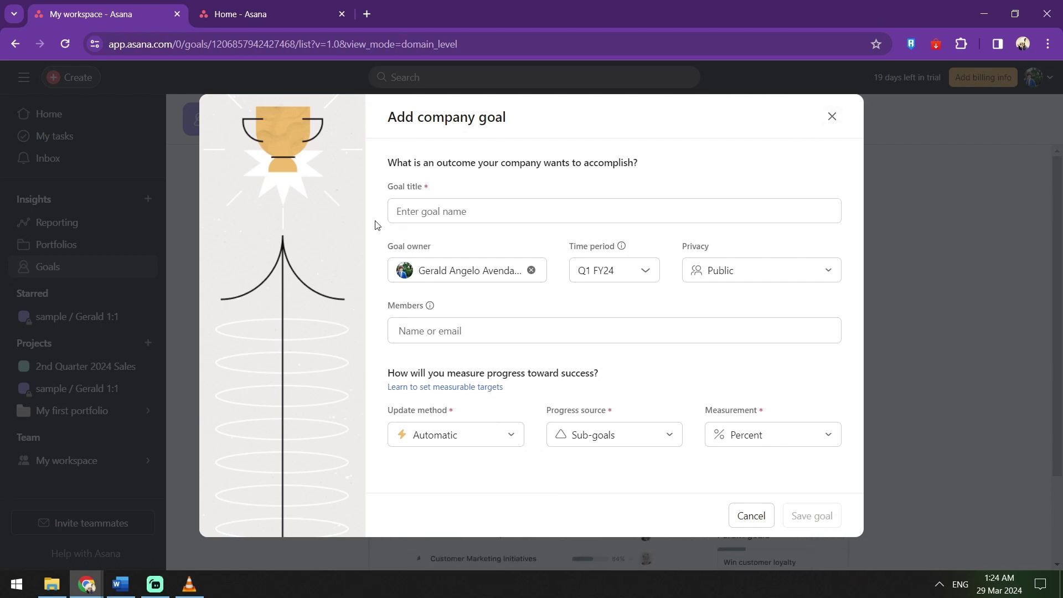
left_click(439, 210)
type("Finish Tasks")
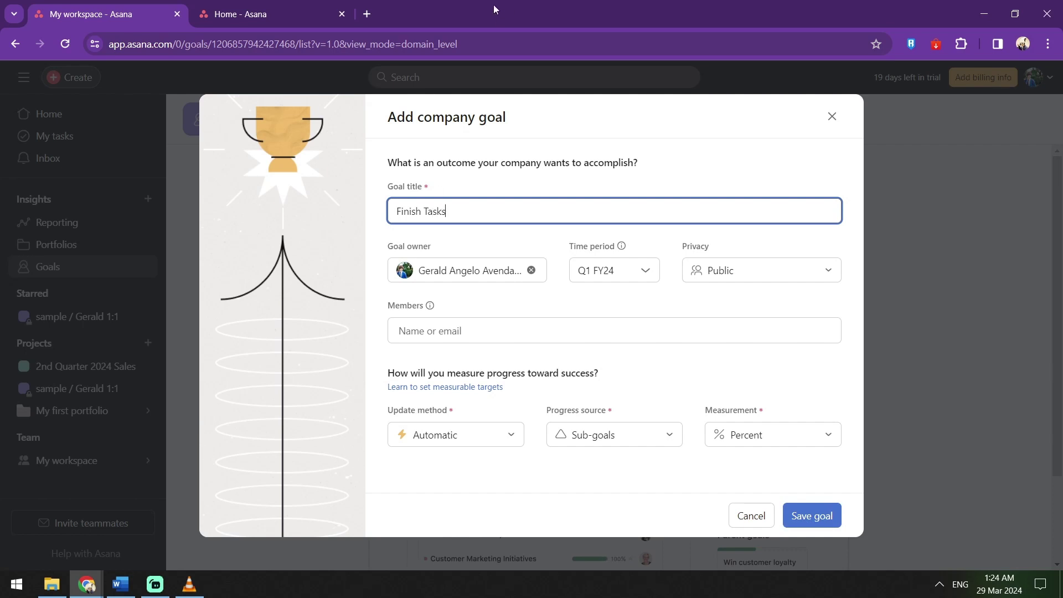
left_click(517, 323)
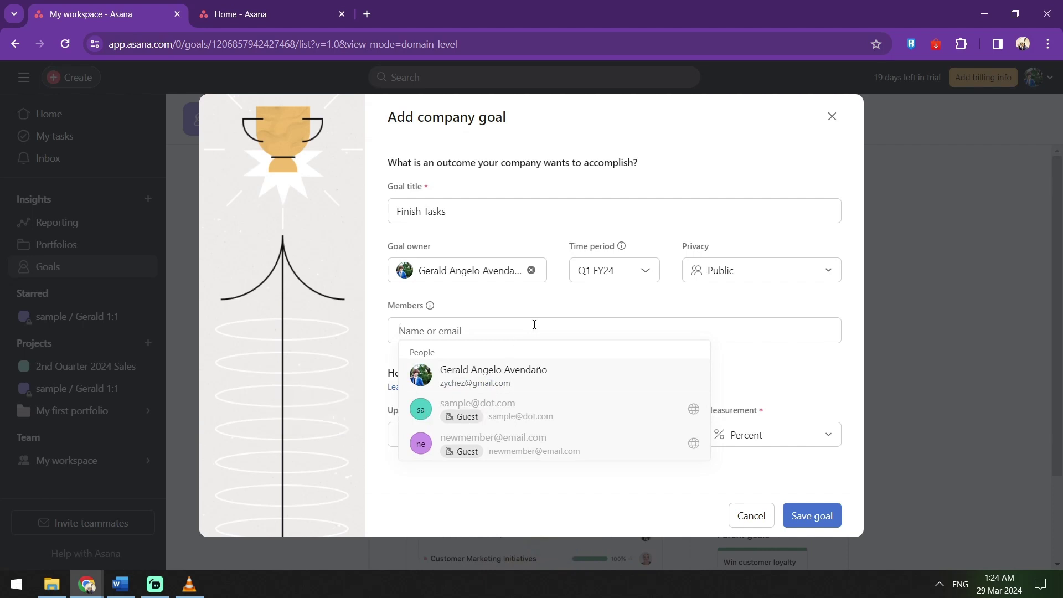
left_click(535, 376)
left_click(819, 517)
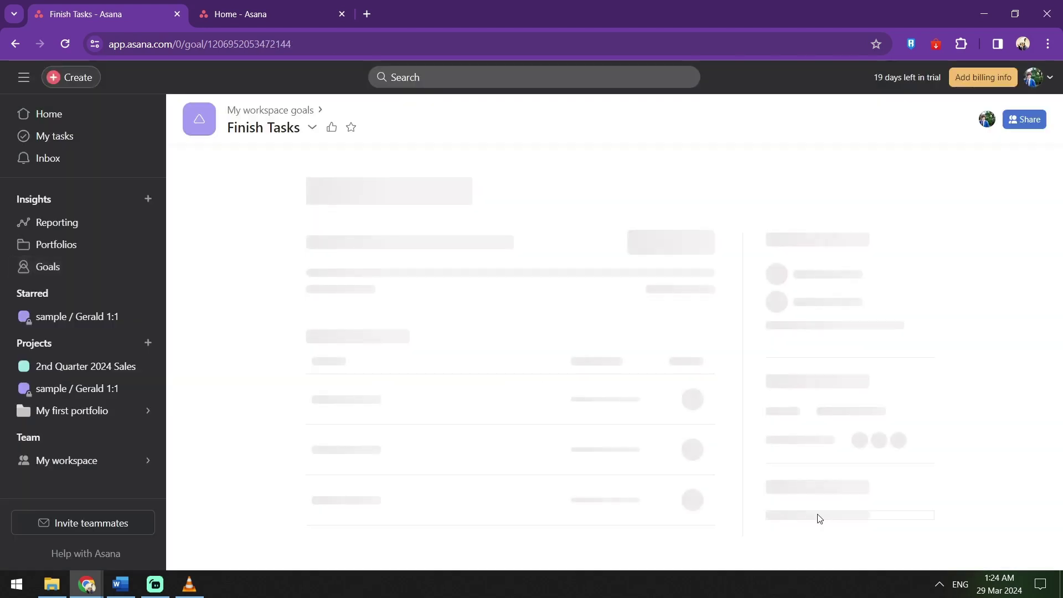
left_click(66, 223)
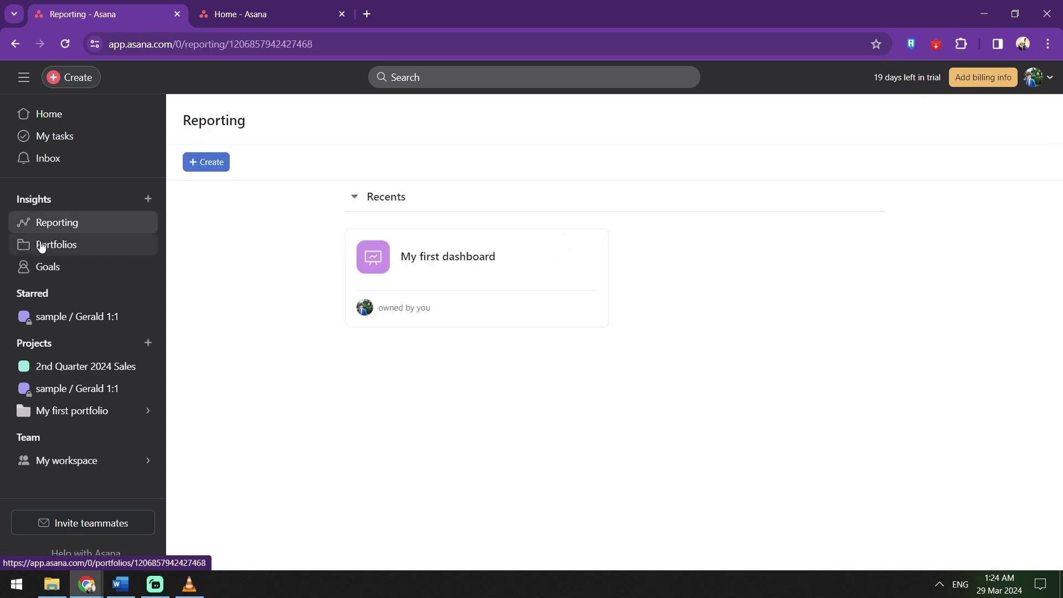
- Inspect the Incomplete tasks chart on My first dashboard without changes, then go back Home
left_click(403, 280)
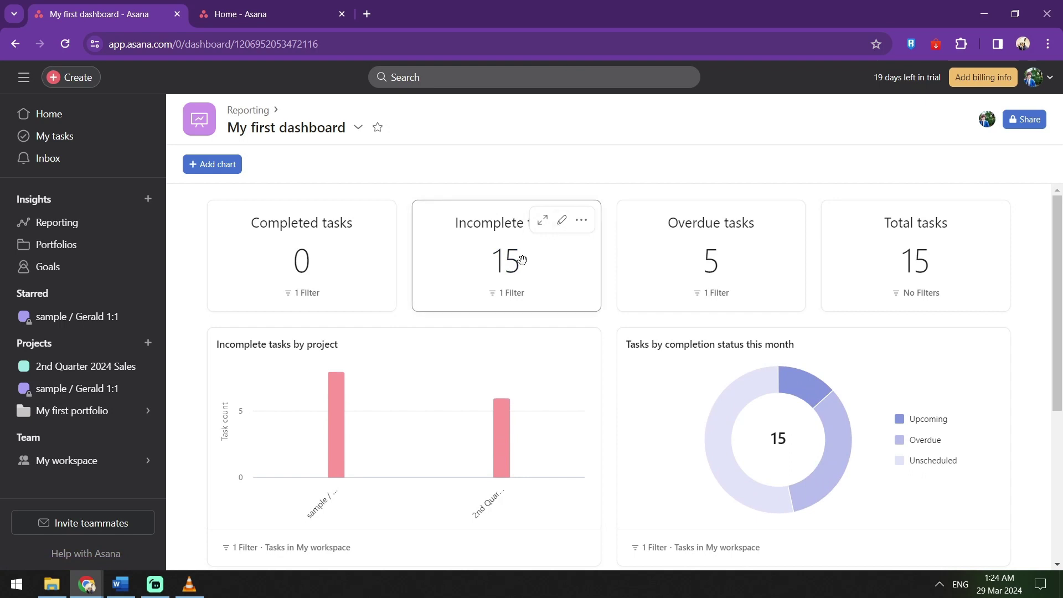
left_click(562, 221)
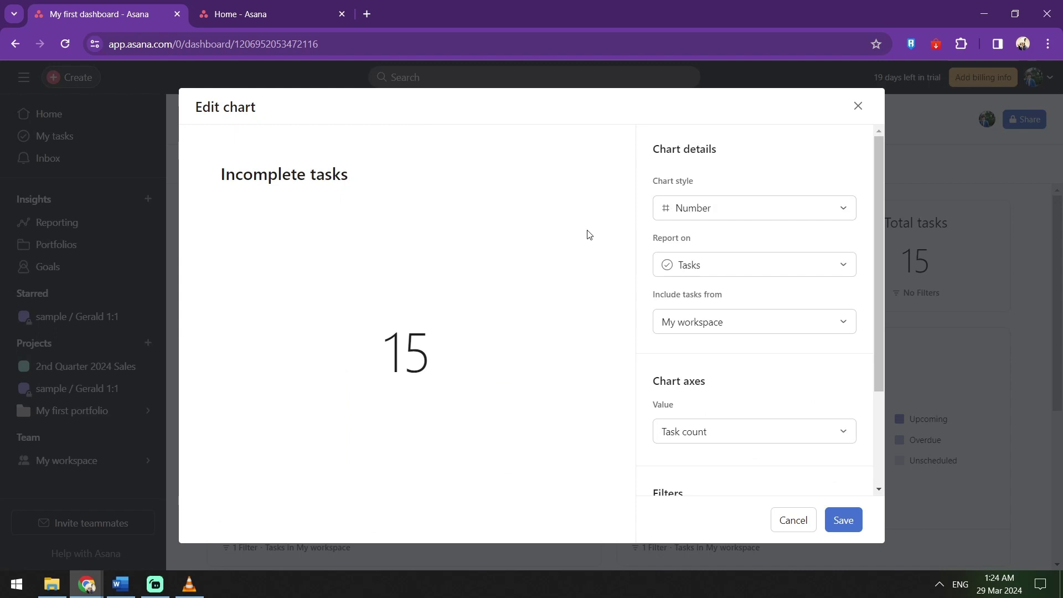
scroll(762, 327, "down", 3)
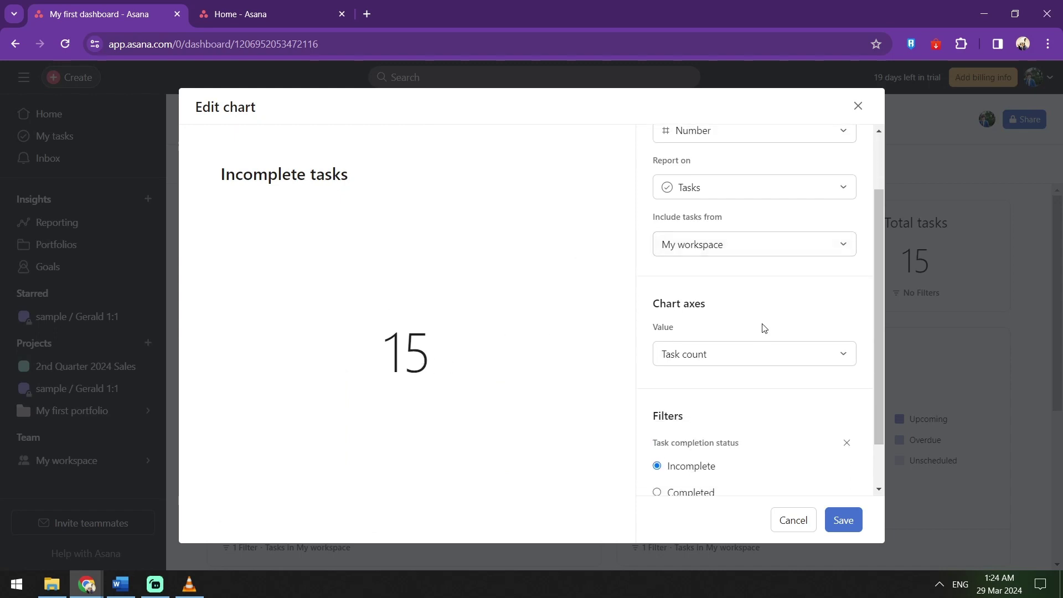
left_click(818, 521)
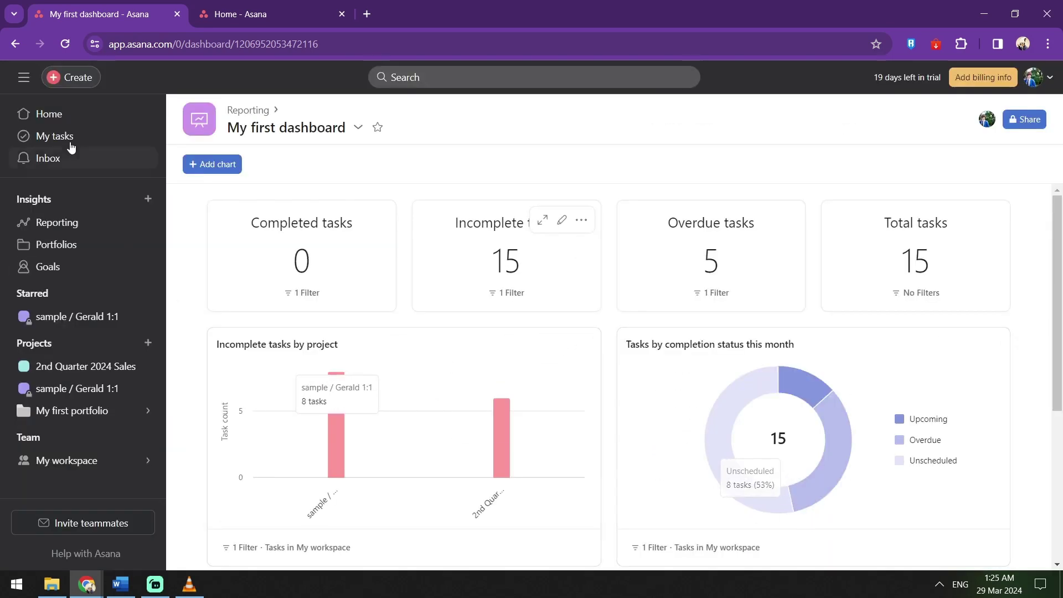
left_click(26, 118)
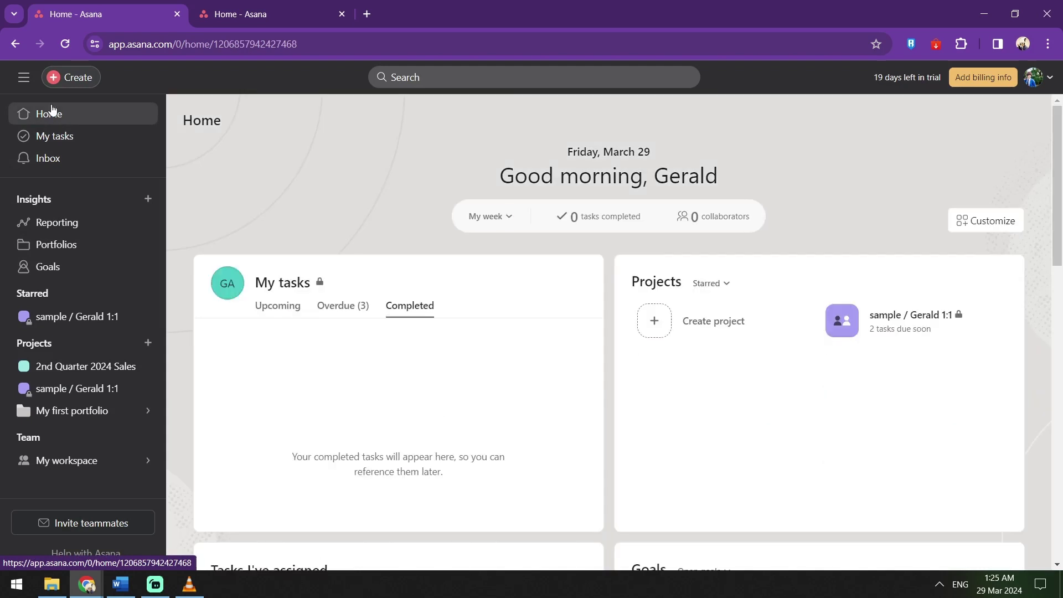
- Send a new message to the two invited members, then switch to the other Home tab
left_click(53, 80)
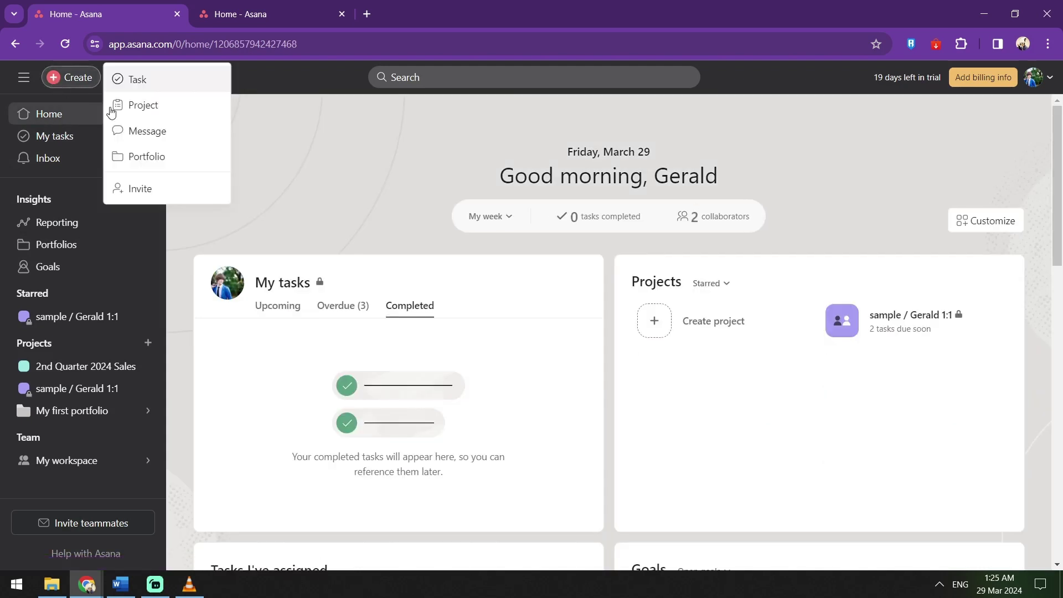
left_click(163, 124)
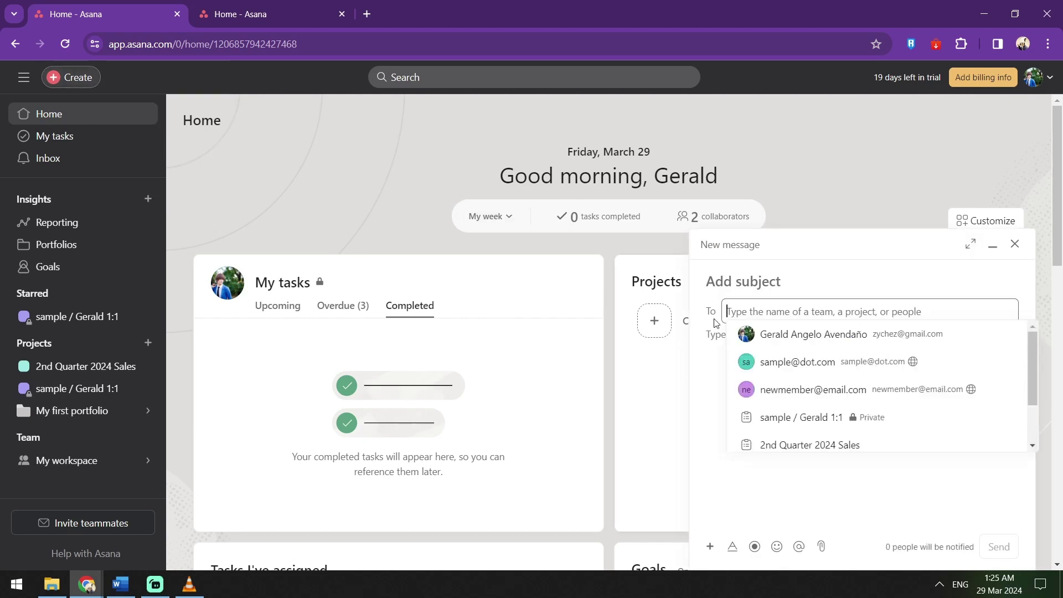
left_click(788, 364)
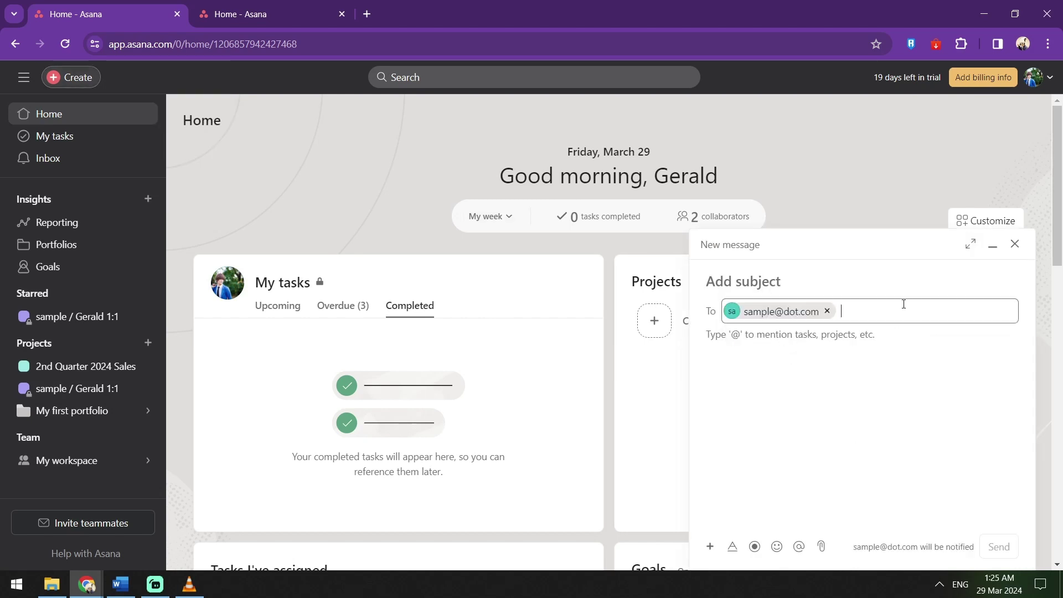
type("t")
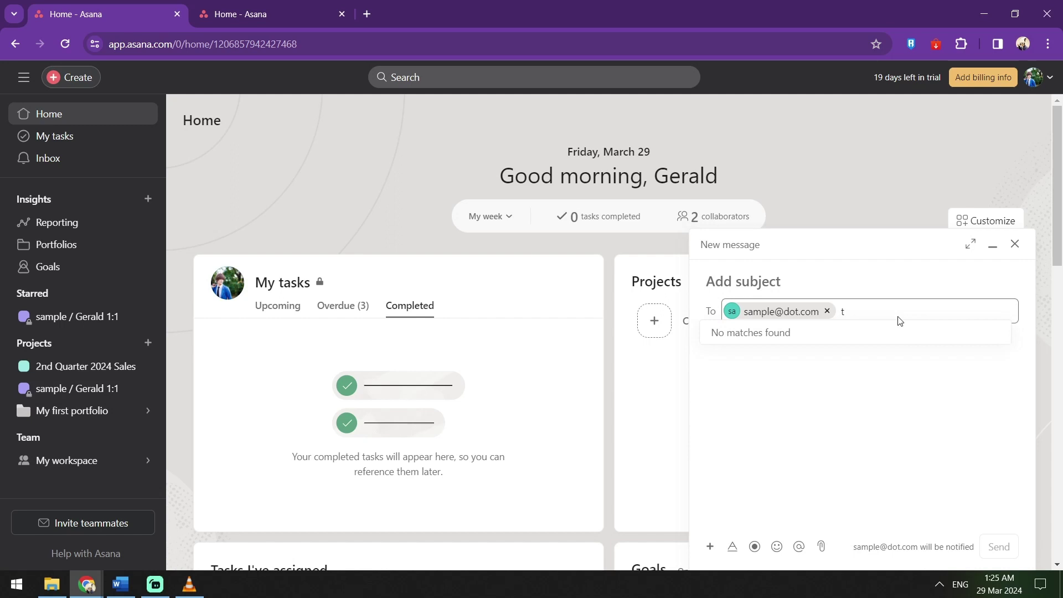
key("BackSpace")
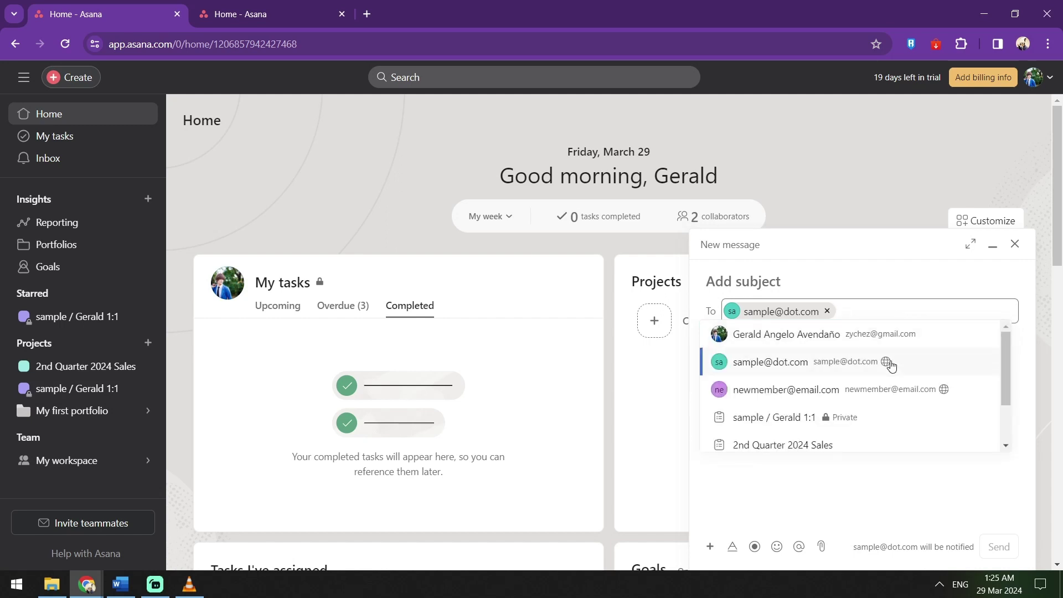
left_click(892, 387)
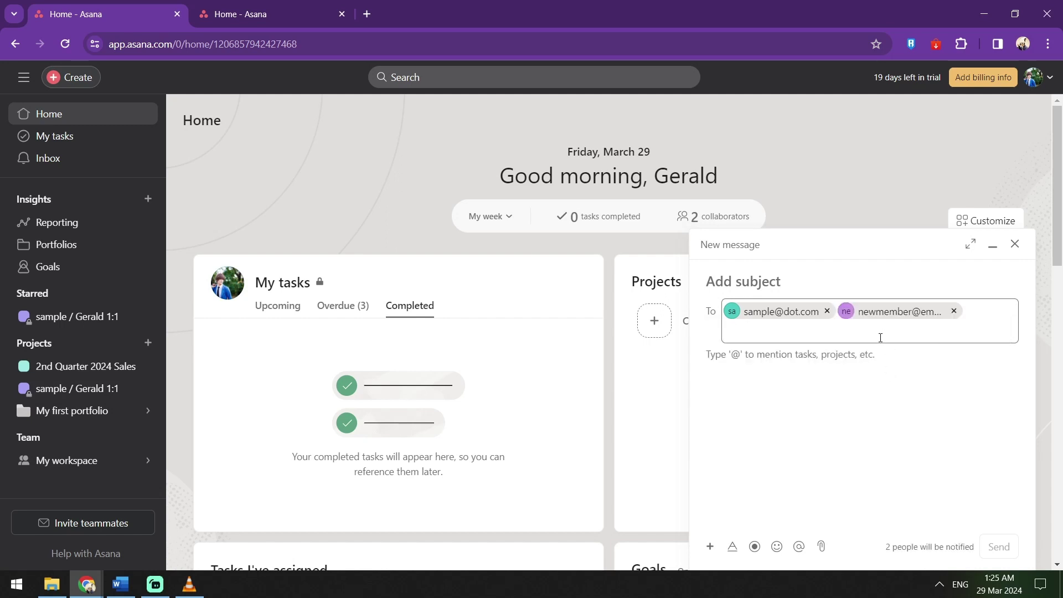
left_click(862, 424)
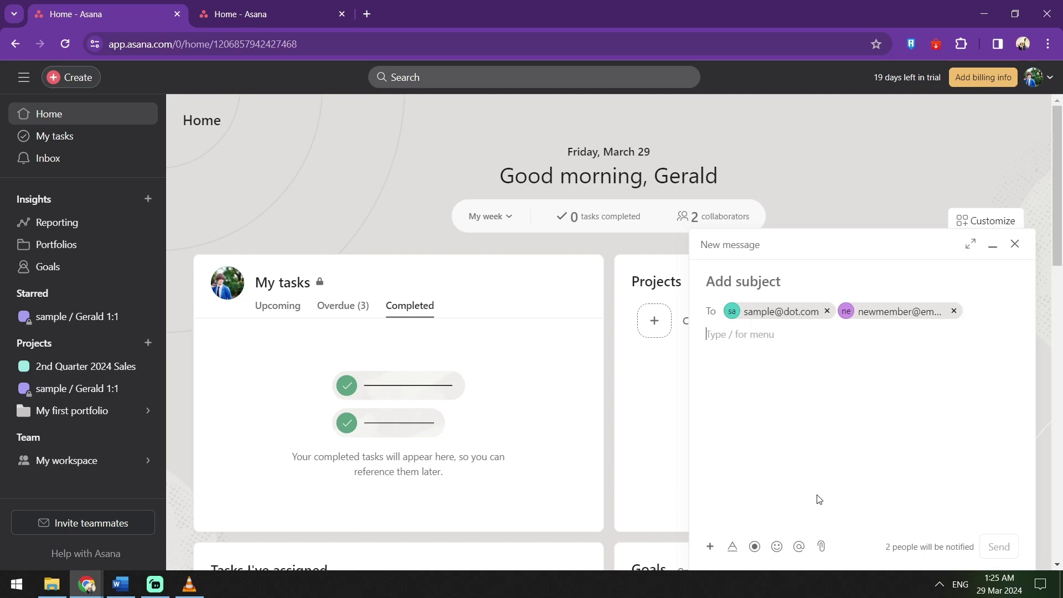
type("Test")
left_click(999, 546)
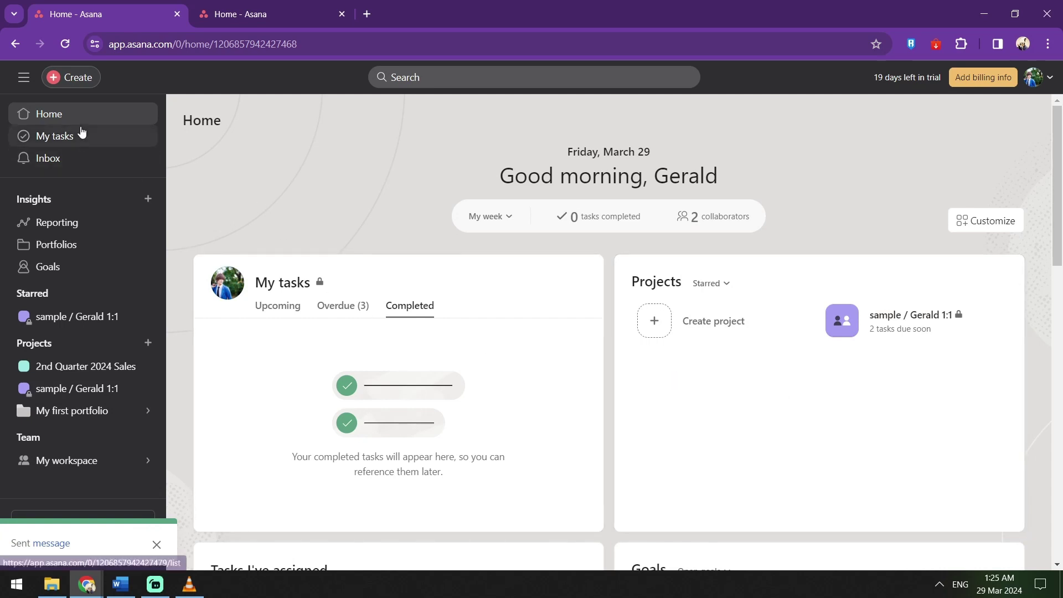
key("ctrl+Tab")
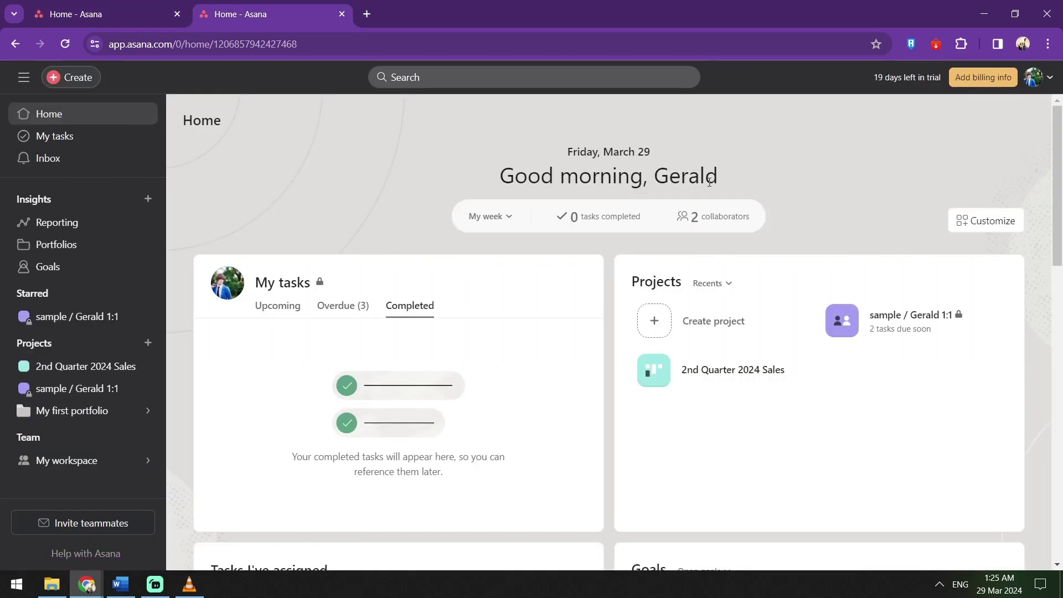
- Bring the incognito sign-up window forward and open the asana.com homepage, scrolling down it
mouse_move(87, 585)
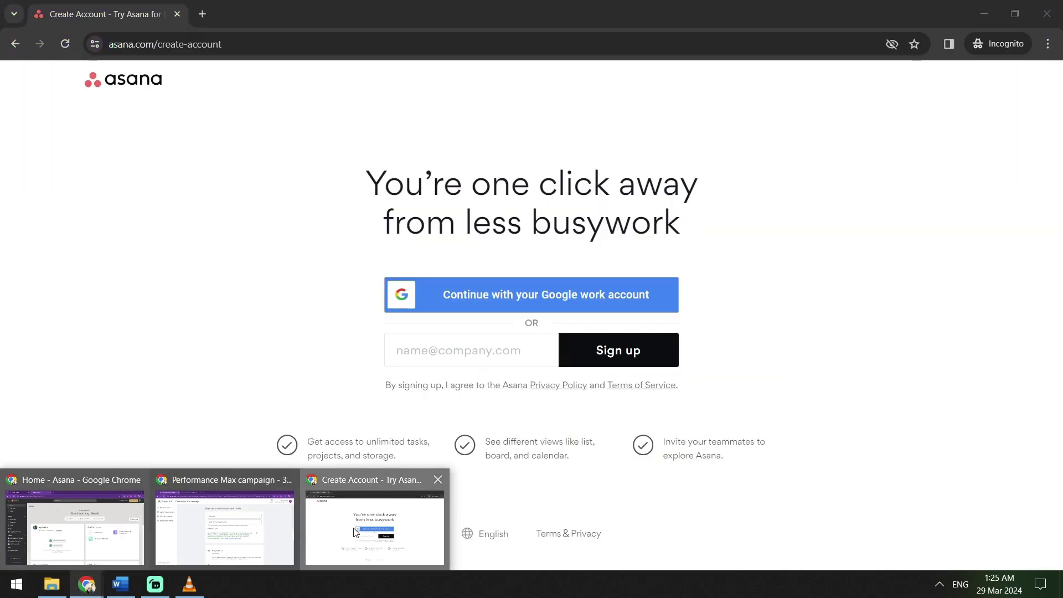
left_click(356, 533)
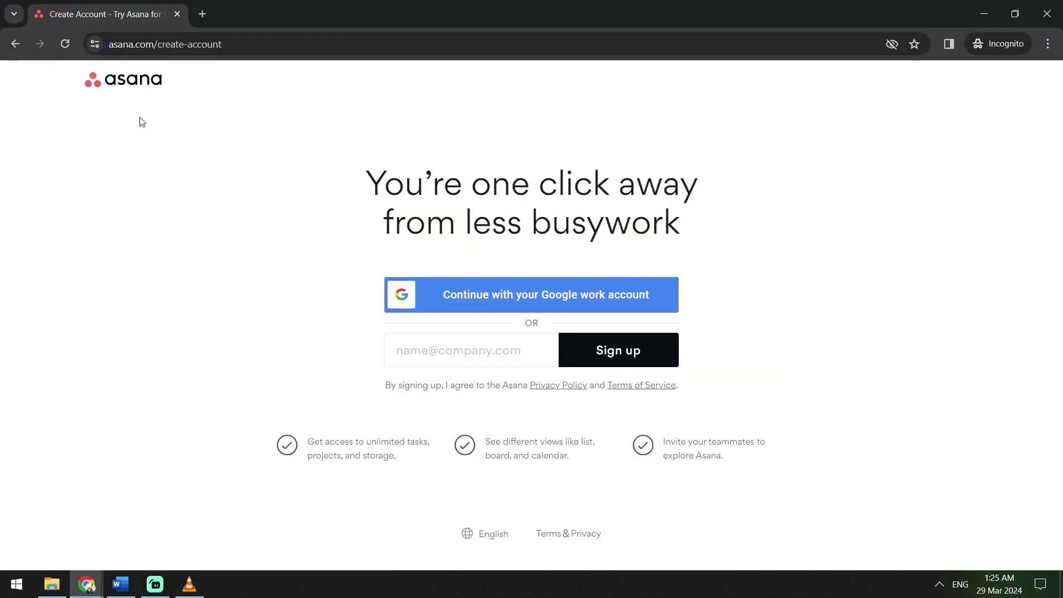
left_click(123, 79)
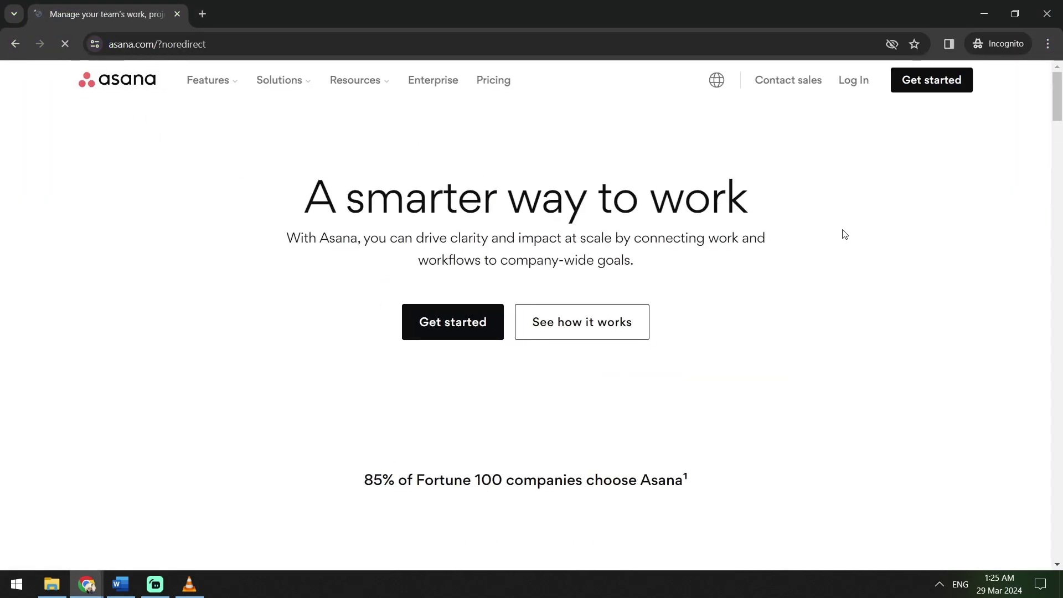
scroll(942, 255, "down", 4)
scroll(942, 256, "down", 1)
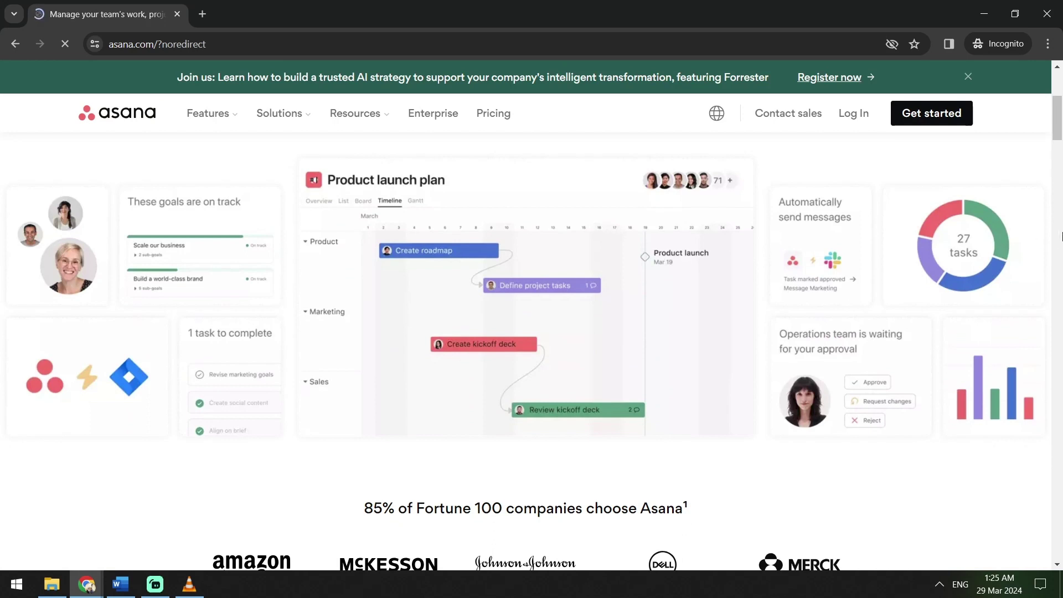